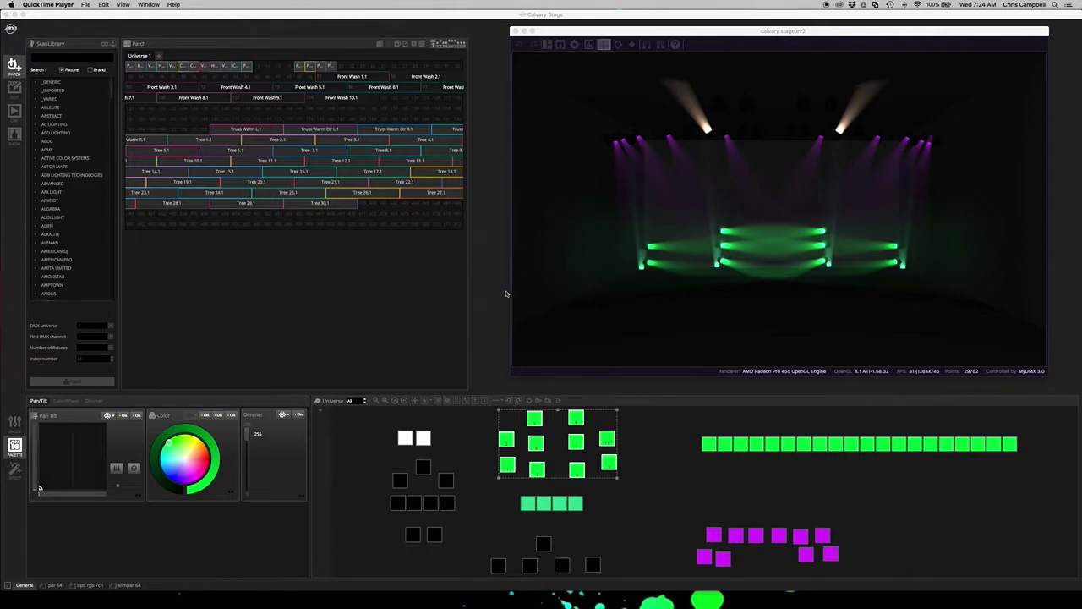
Step: Examine the fixture groups in the 2D layout by selecting the long green row, the ten-fixture green cluster and the purple group
click(686, 426)
drag(687, 426, 1045, 465)
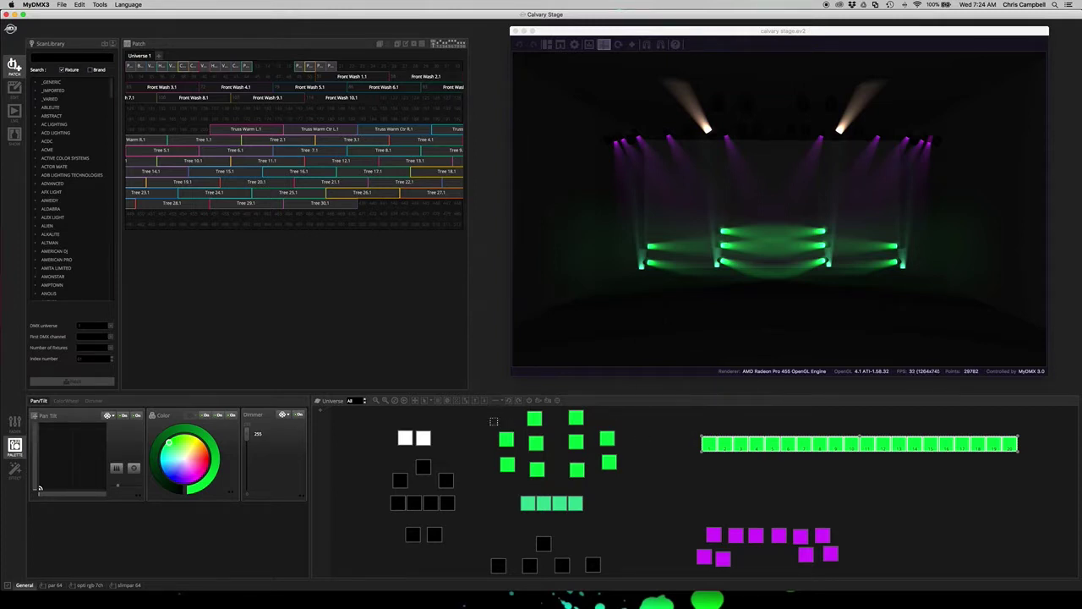
click(484, 415)
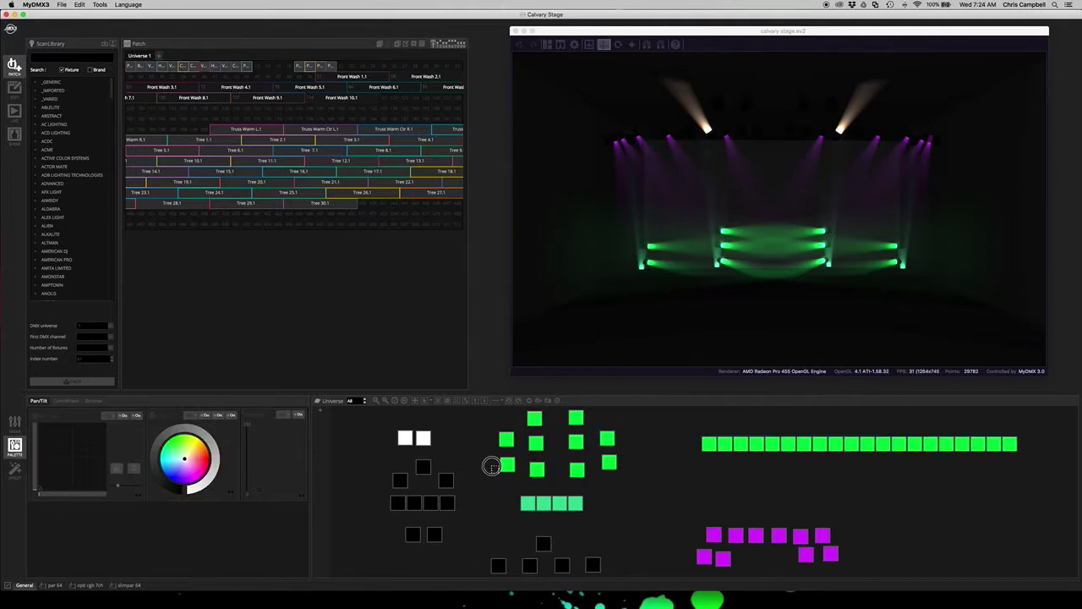
drag(478, 409, 649, 490)
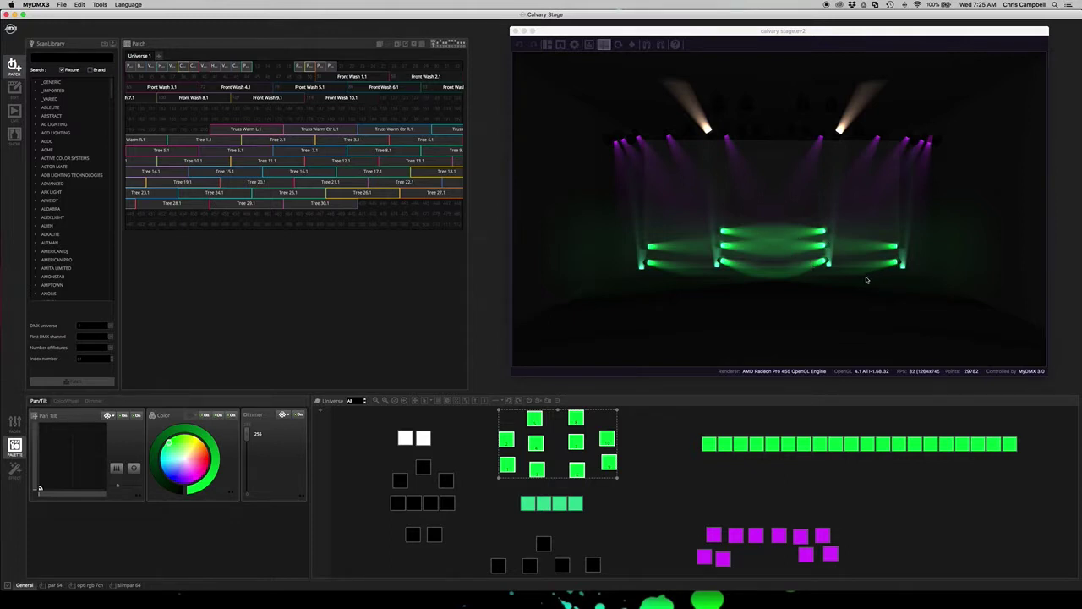
click(516, 498)
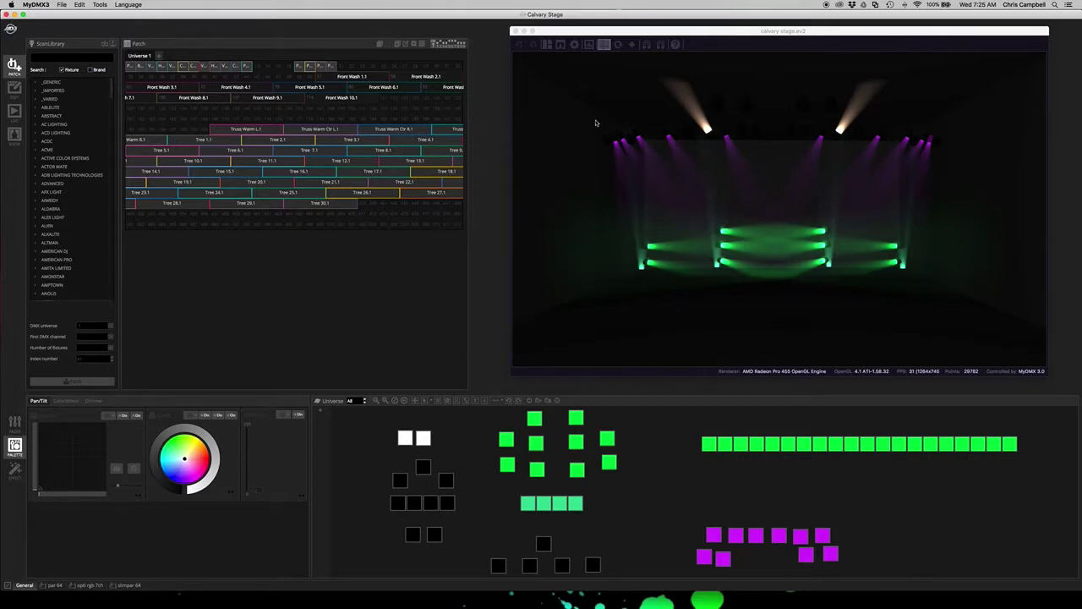
drag(794, 522, 803, 528)
drag(673, 521, 679, 576)
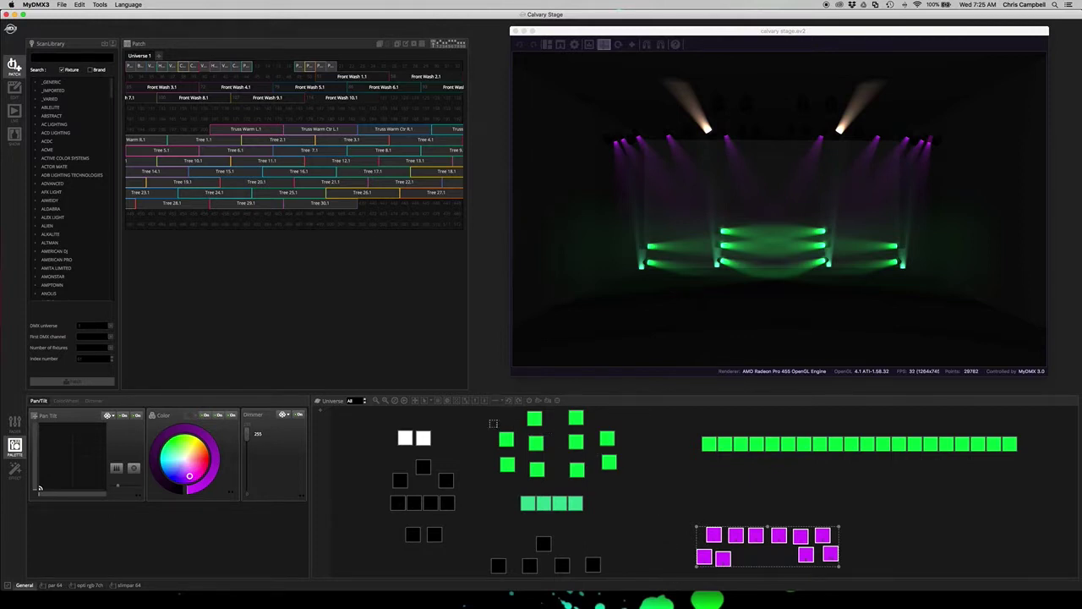
click(486, 419)
drag(652, 415, 488, 484)
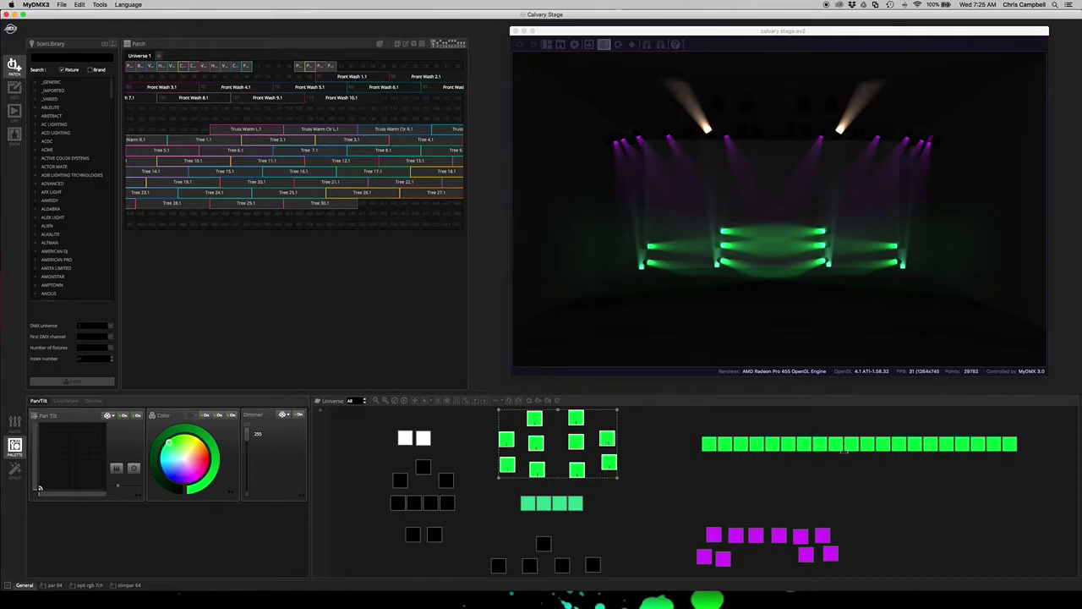
mouse_move(843, 452)
click(689, 514)
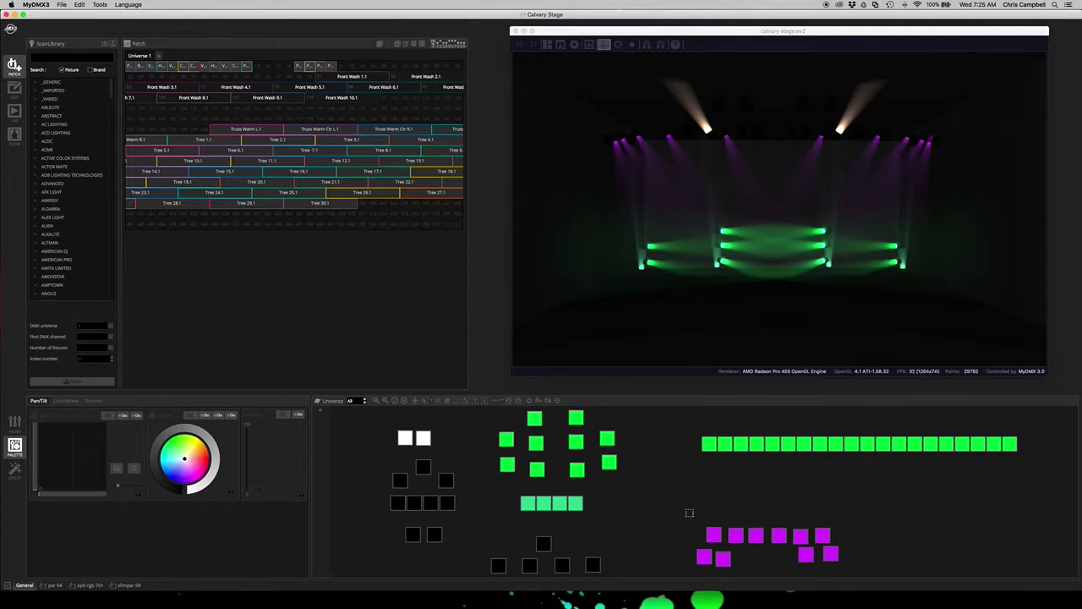
Step: Review the Front Wash and Tree fixtures in the Universe 1 patch, and select the green cluster and the row of four fixtures
click(321, 110)
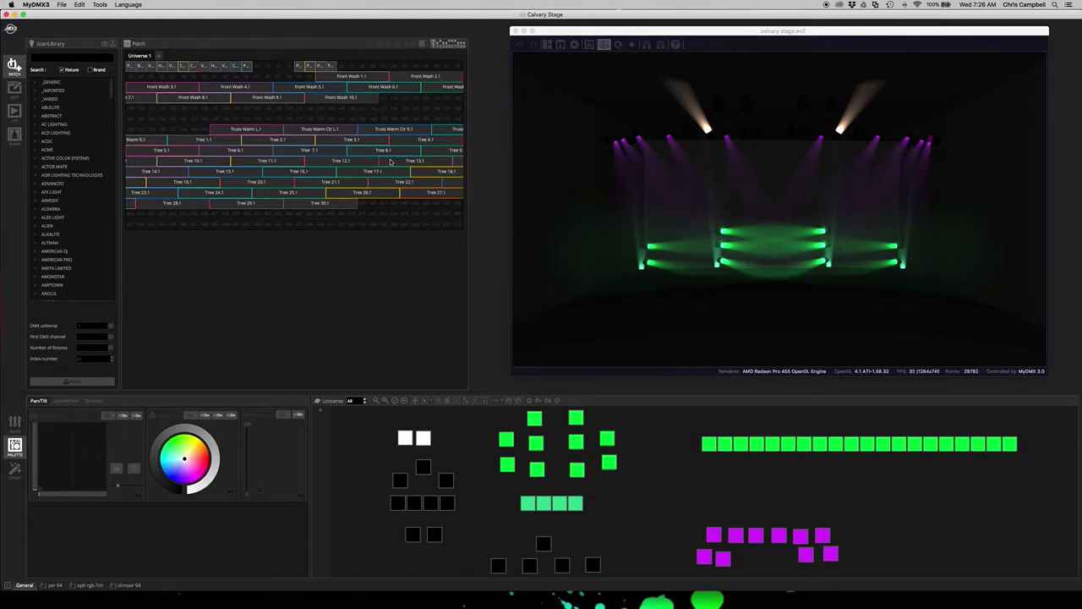
mouse_move(390, 163)
drag(617, 411, 503, 479)
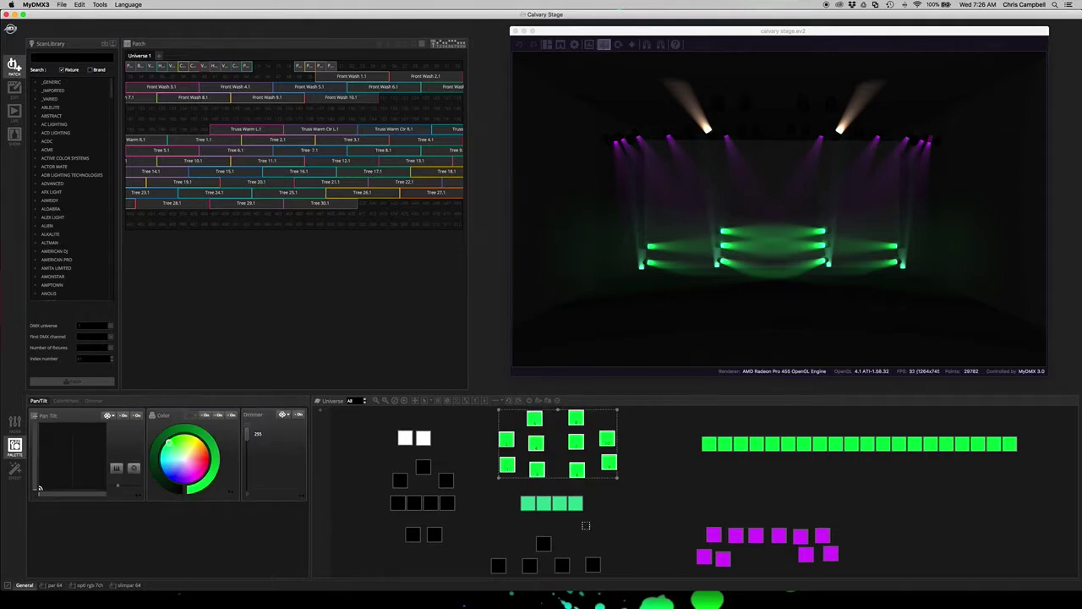
drag(597, 498, 487, 509)
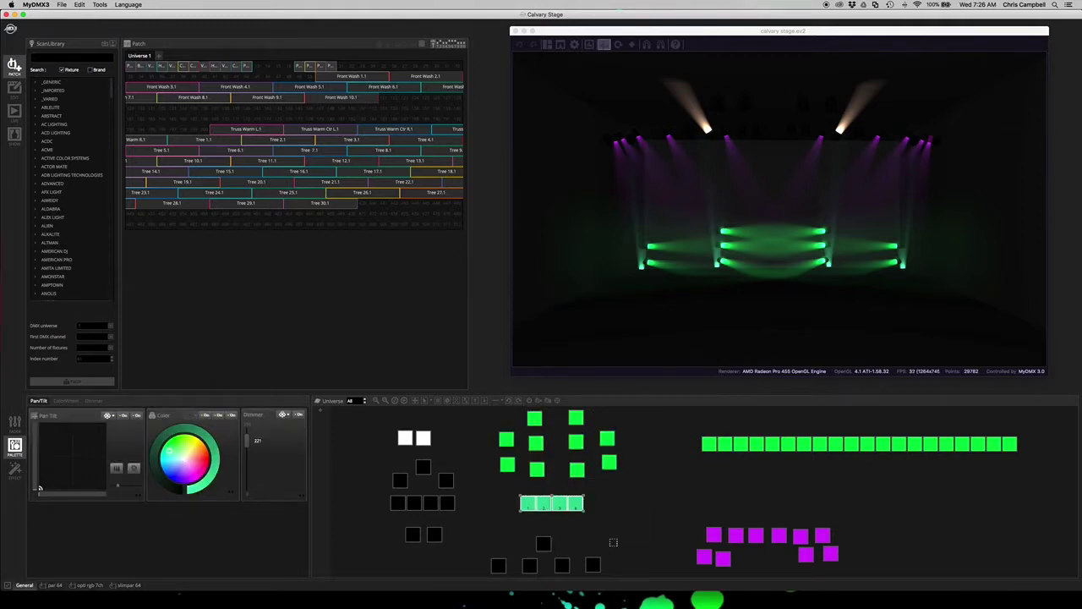
click(609, 548)
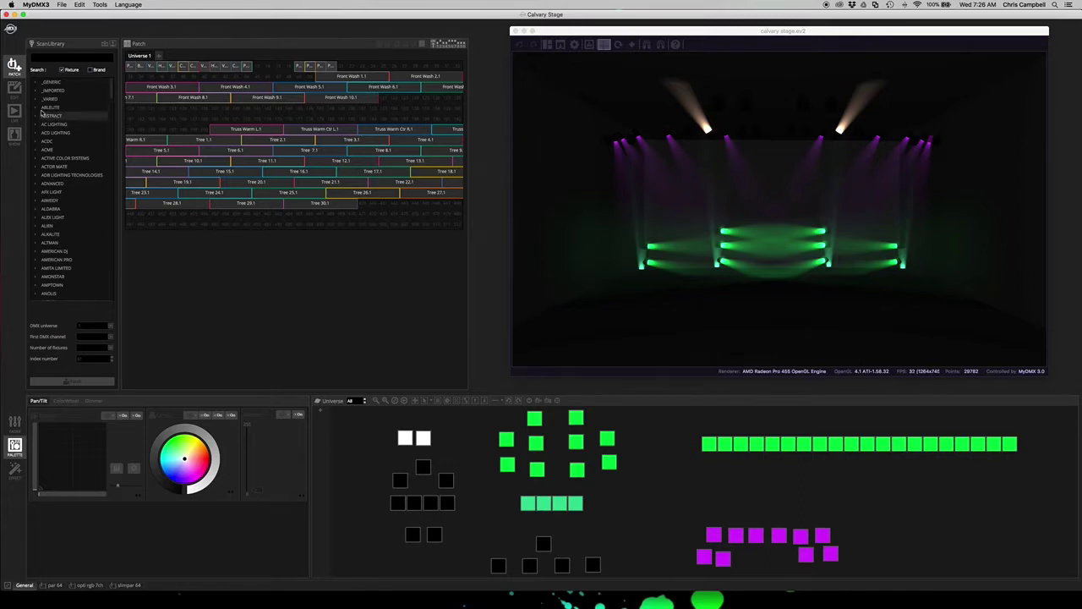
Step: Open the scene editor and look through the scene groups Song 3, Song 4, Sermon, Response and Blackout
click(14, 89)
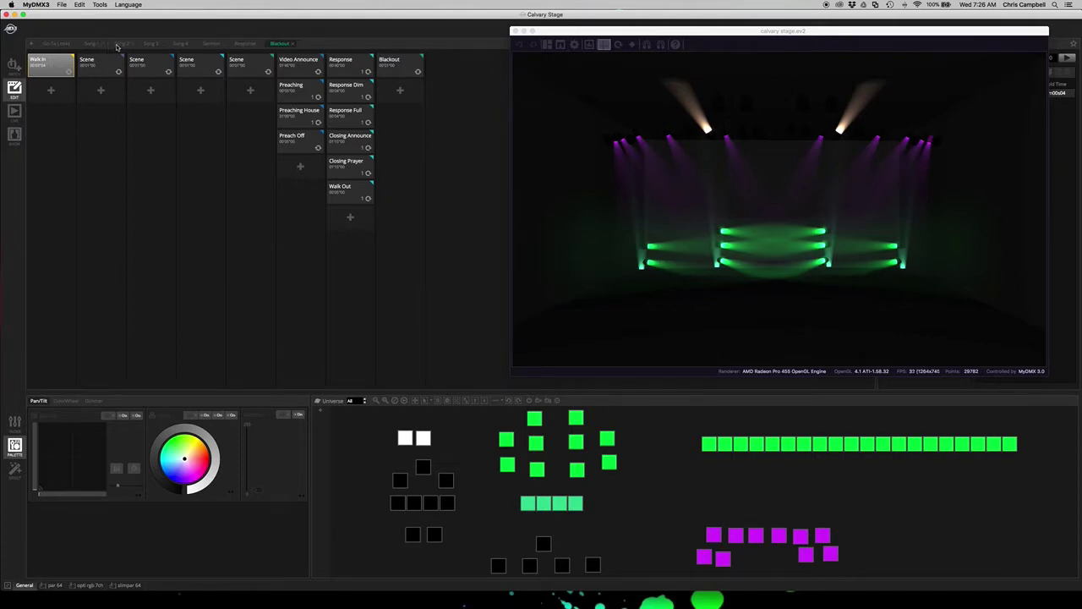
click(149, 44)
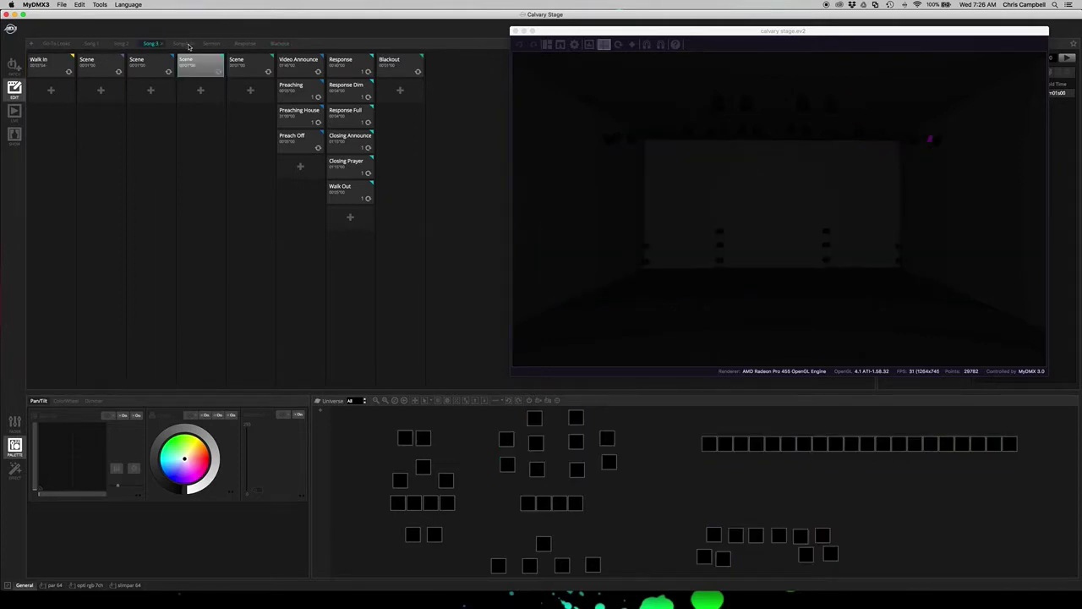
click(179, 44)
click(211, 44)
click(244, 43)
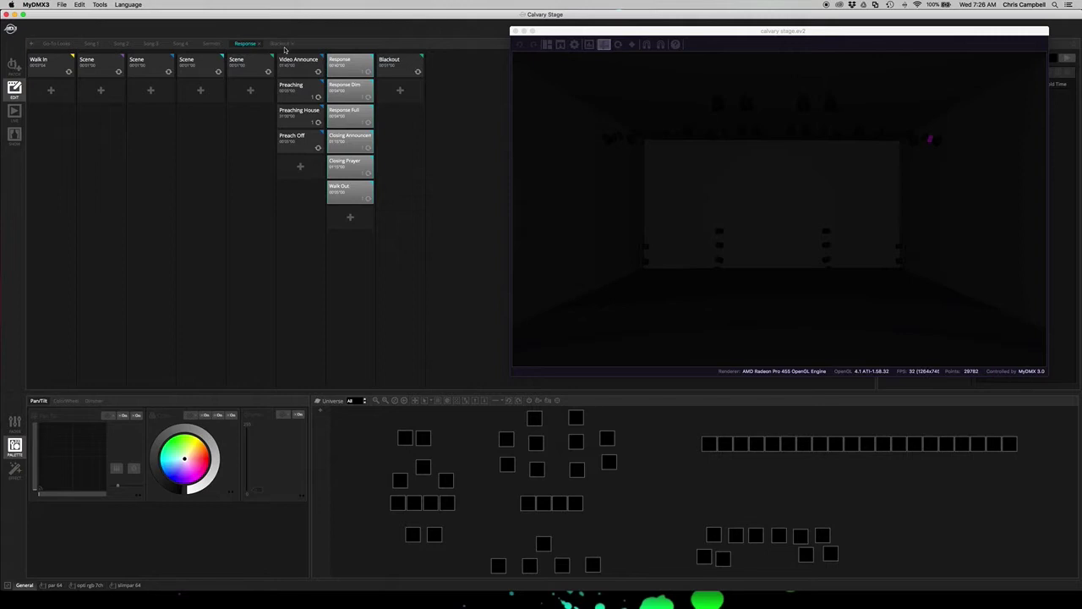
click(281, 44)
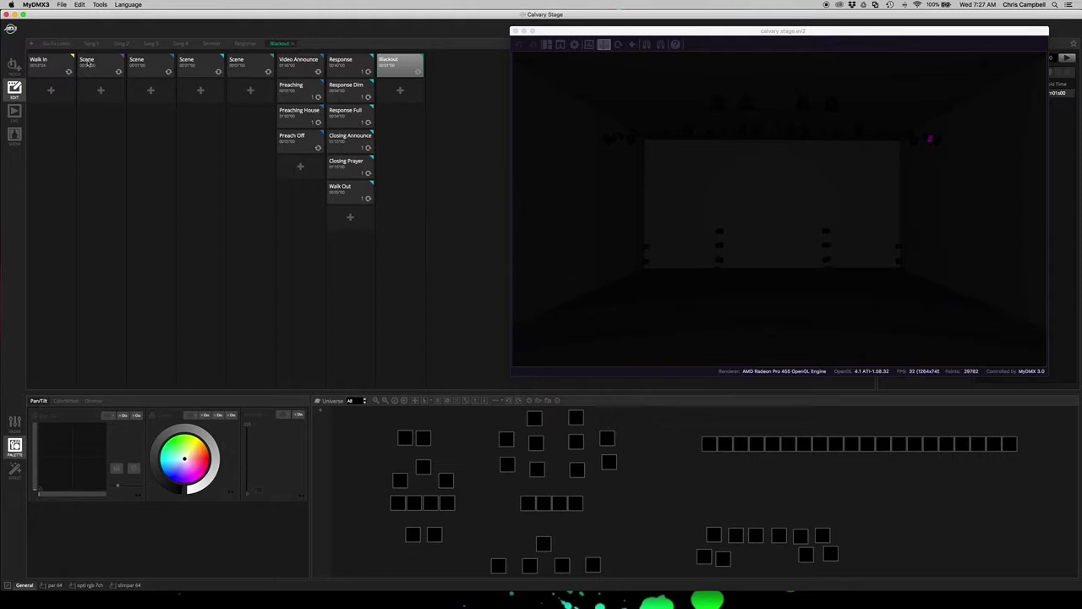
Step: Rename the Song 1 scene group as Found In You
click(88, 63)
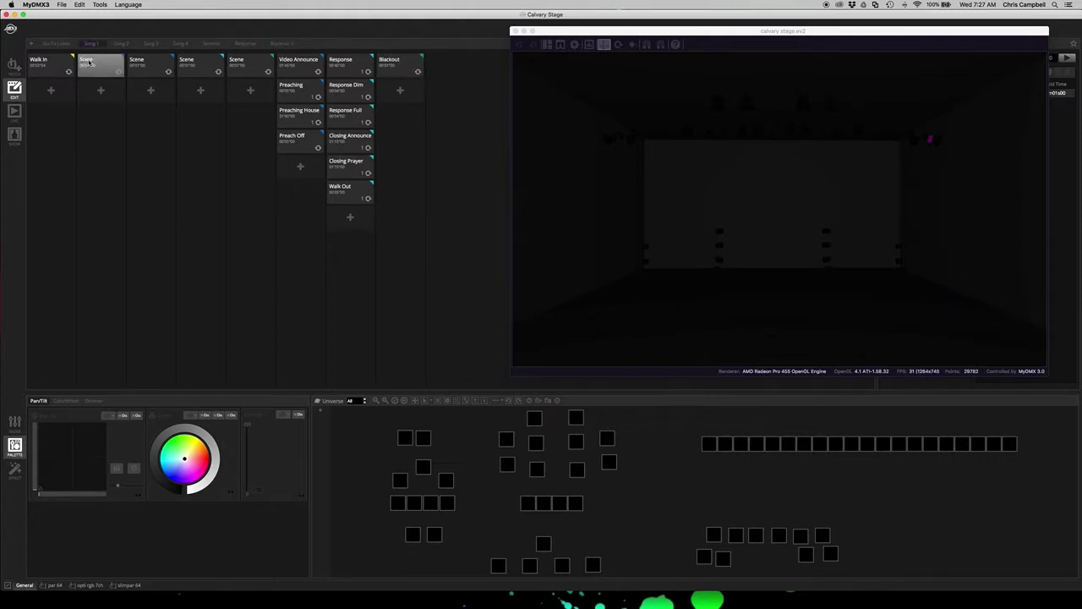
click(92, 44)
text(Found In You)
key(Return)
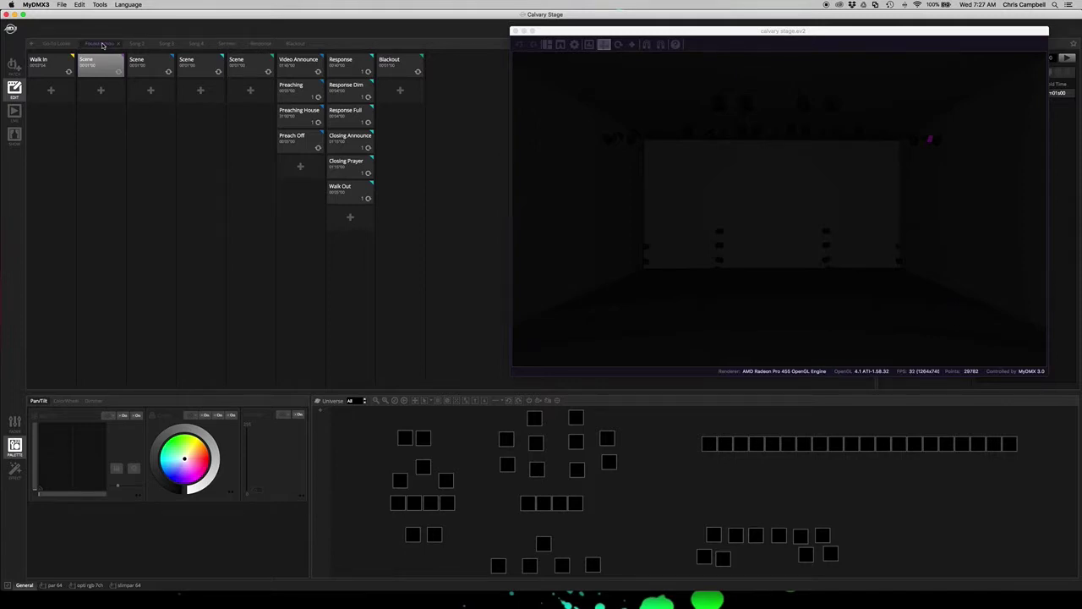
Step: Move the 3D preview window clear of the scene properties and rename the Found In You group's scene as Intro
drag(659, 33, 470, 32)
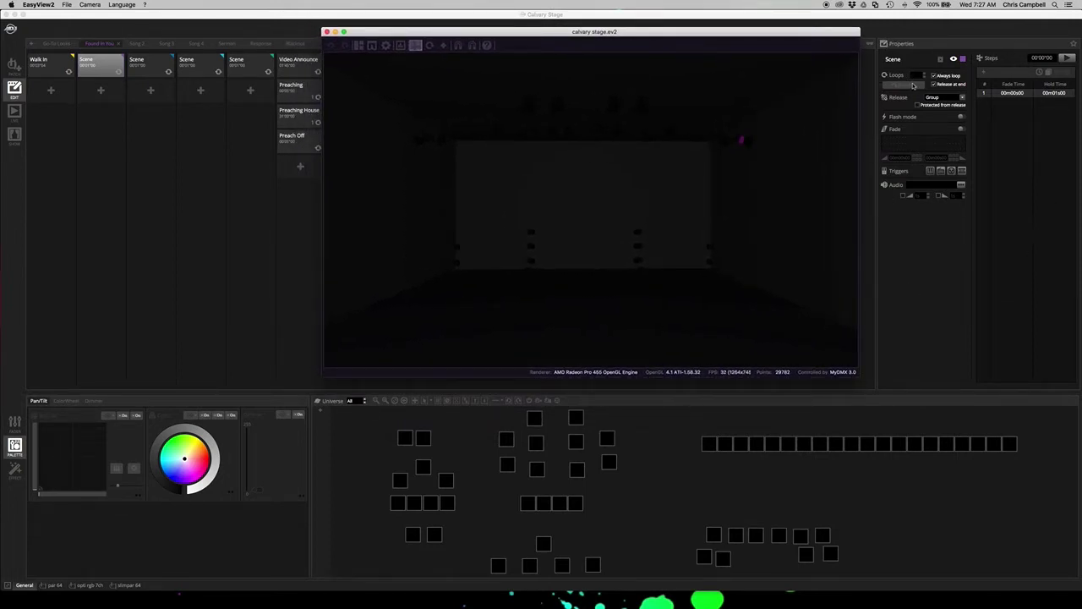
click(93, 67)
click(90, 67)
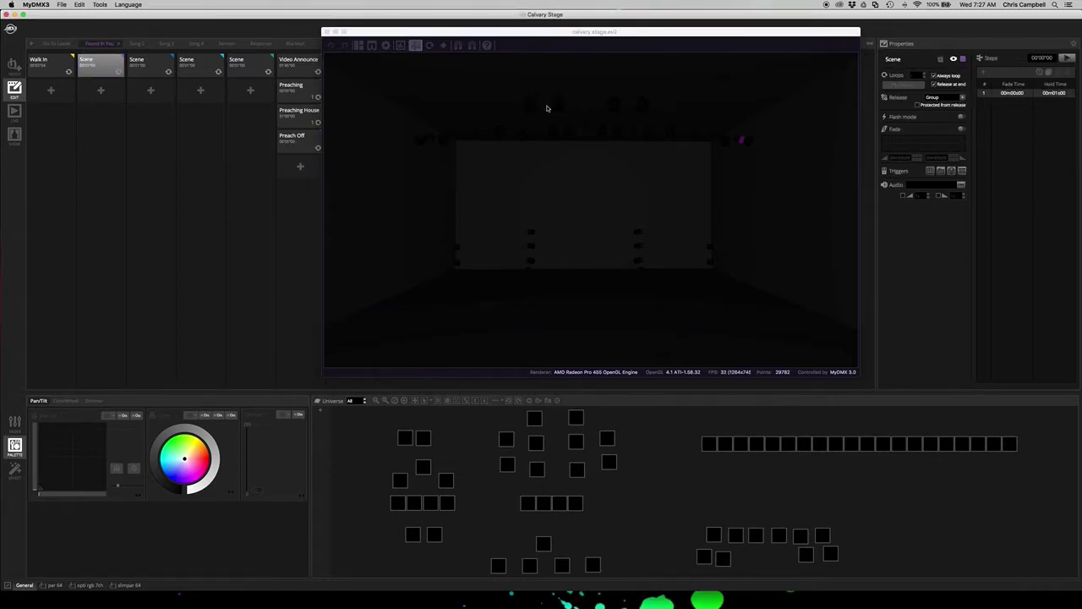
click(909, 60)
text(H)
click(669, 197)
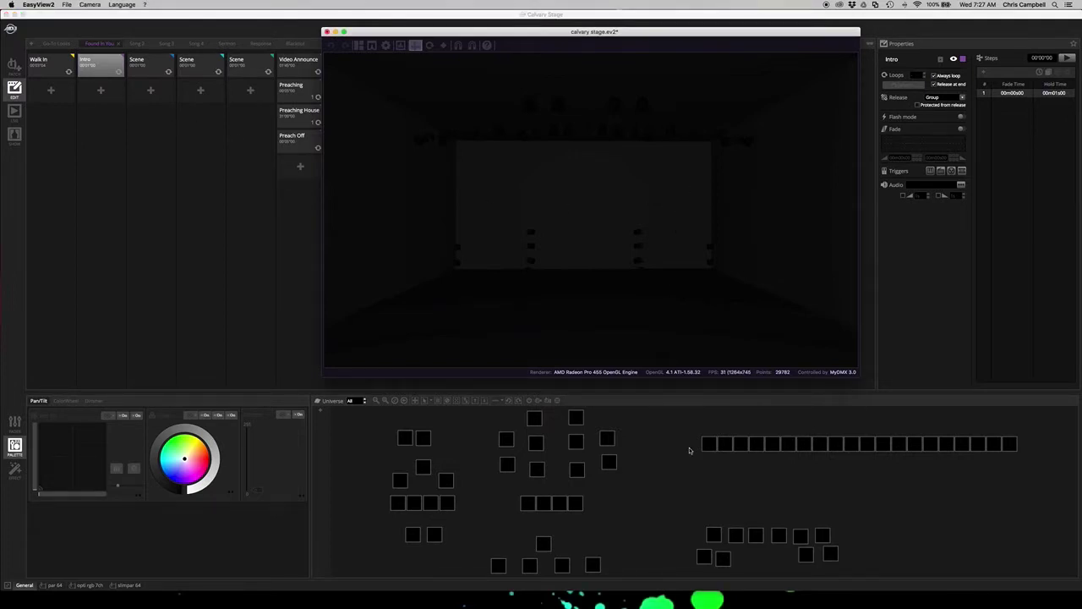
Step: In the Intro scene, set the dimmer to 255 for the uppermost pair of fixtures and the ten-fixture group below the long row
click(686, 461)
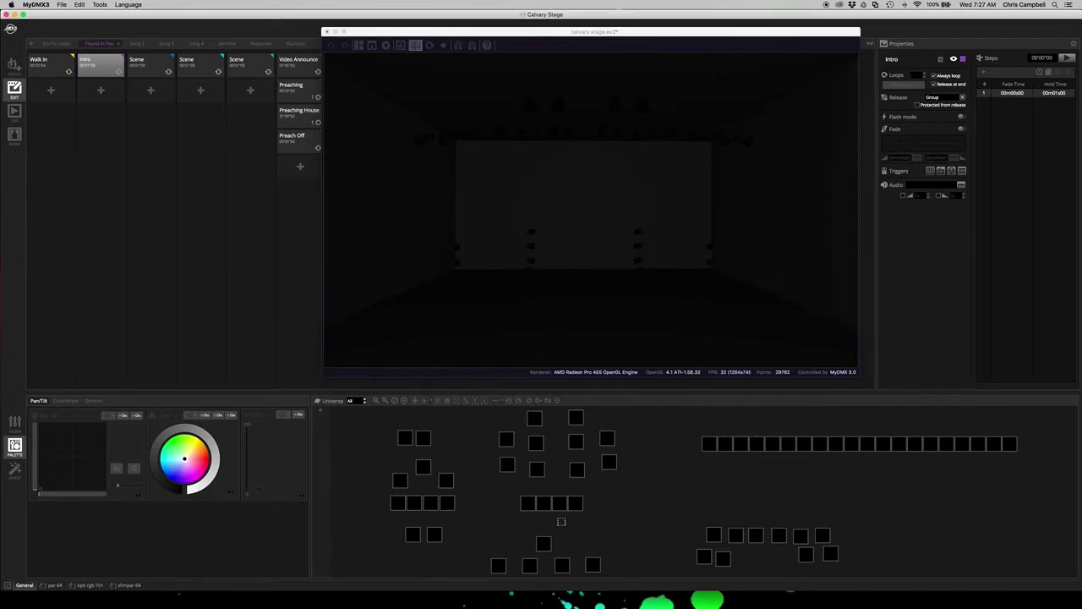
drag(387, 422, 445, 449)
drag(246, 486, 247, 433)
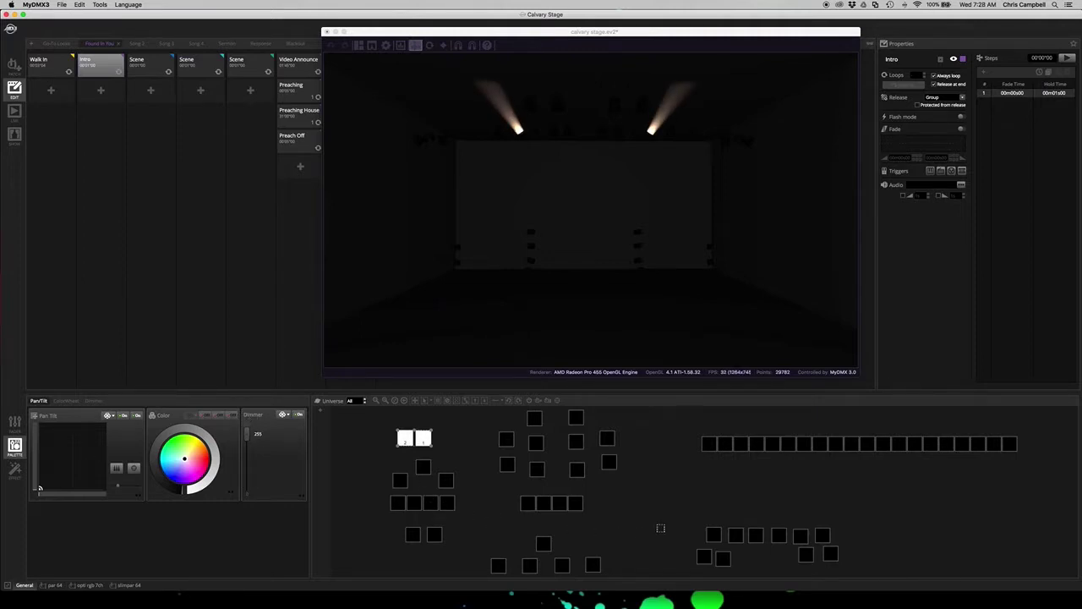
click(667, 520)
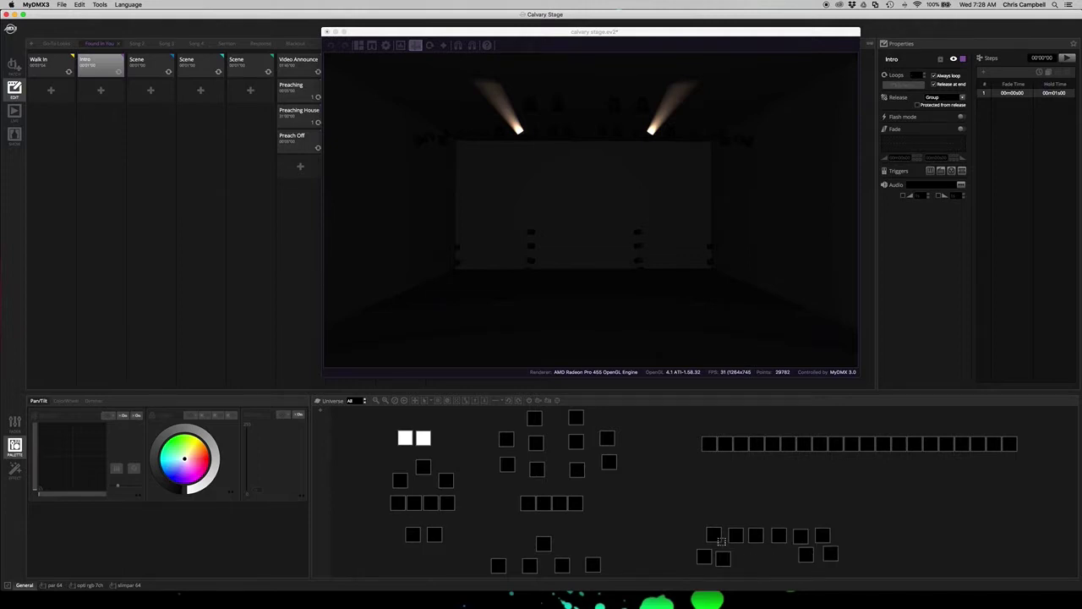
drag(859, 565, 674, 524)
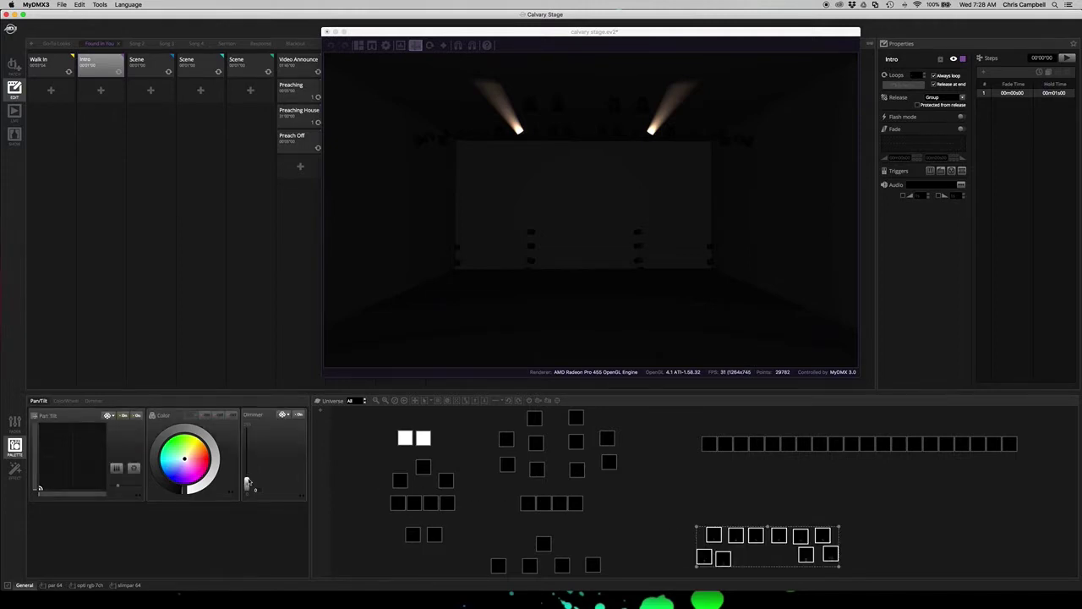
drag(246, 487, 241, 424)
Step: Inspect the DMX channel faders of Universe 1 and return to the palette controls
click(15, 421)
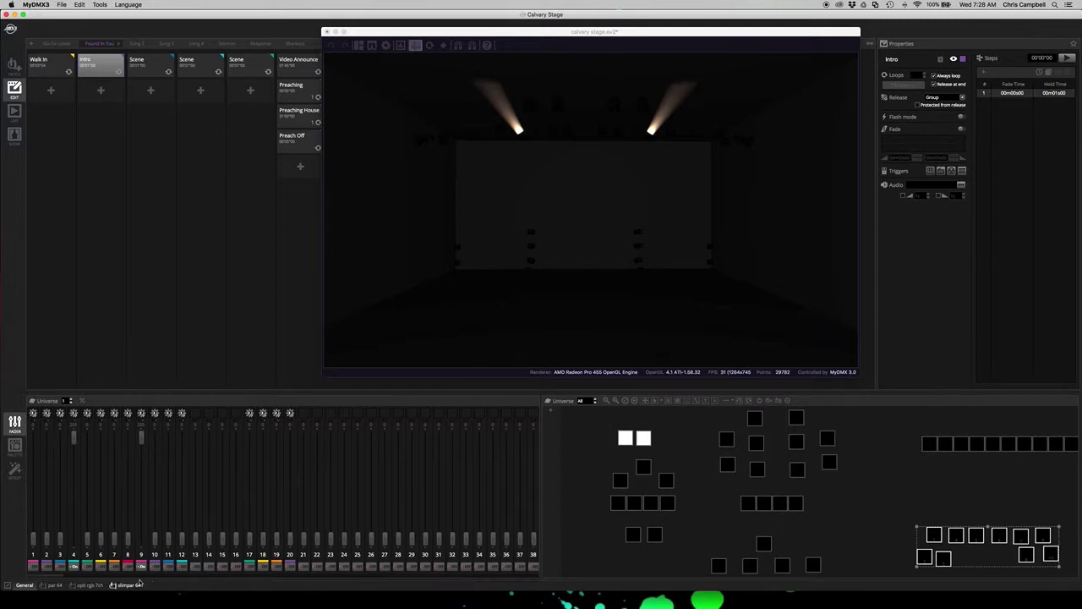
click(55, 585)
click(95, 584)
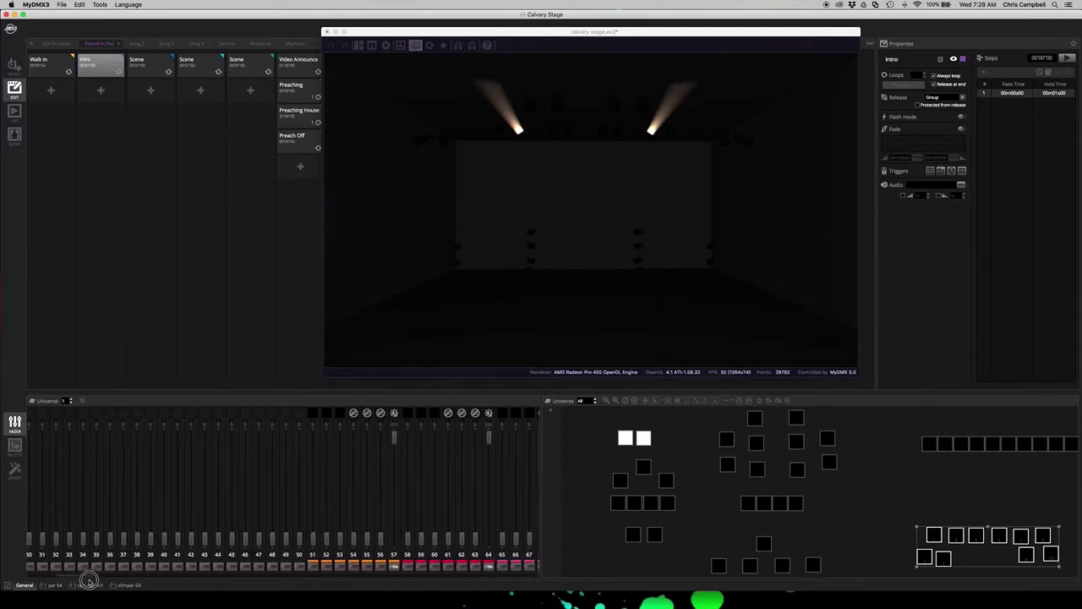
click(97, 582)
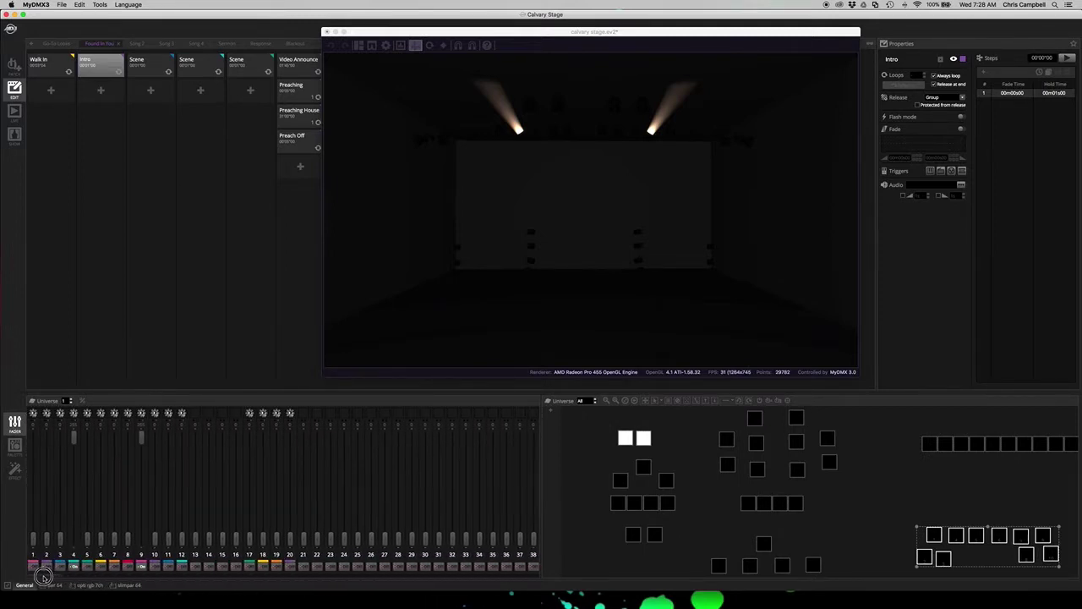
click(14, 448)
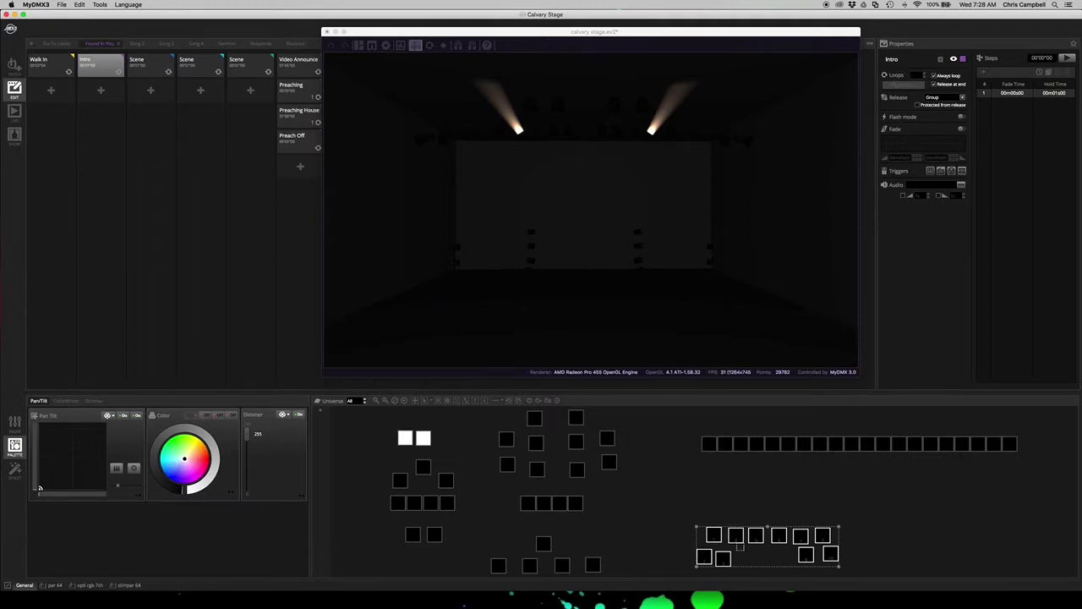
Step: Inspect the opti rgb 7ch fixture controls for one fixture, clear the selection and return to the General palette
click(84, 586)
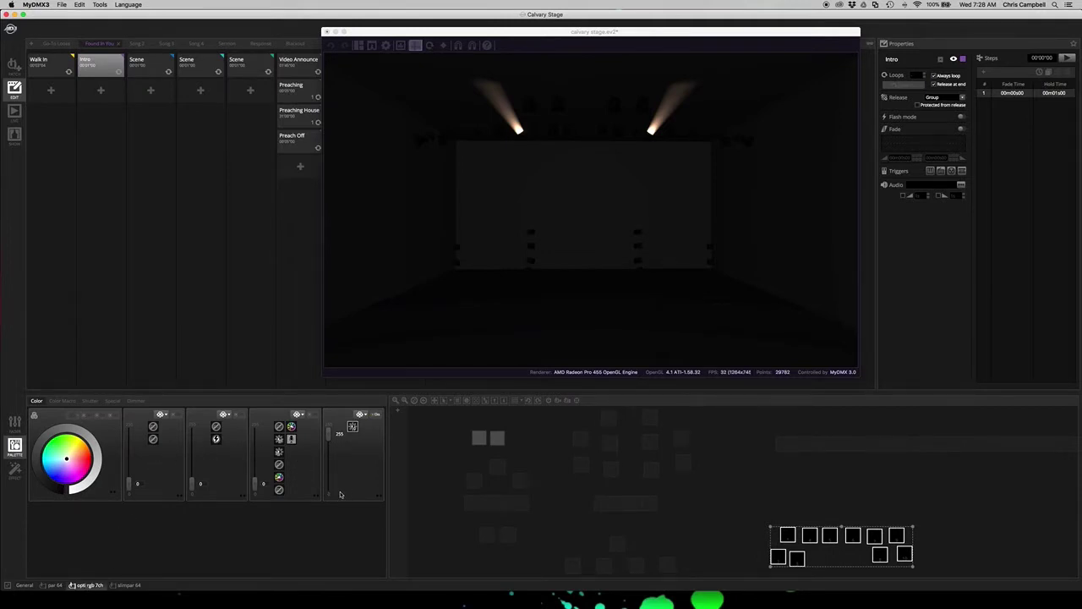
click(787, 531)
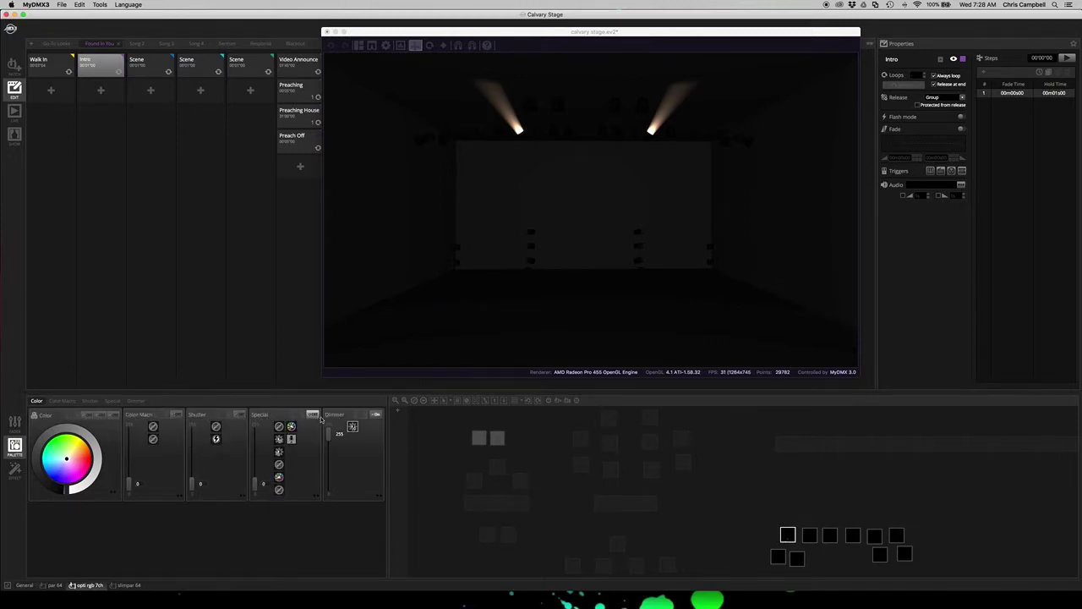
click(765, 523)
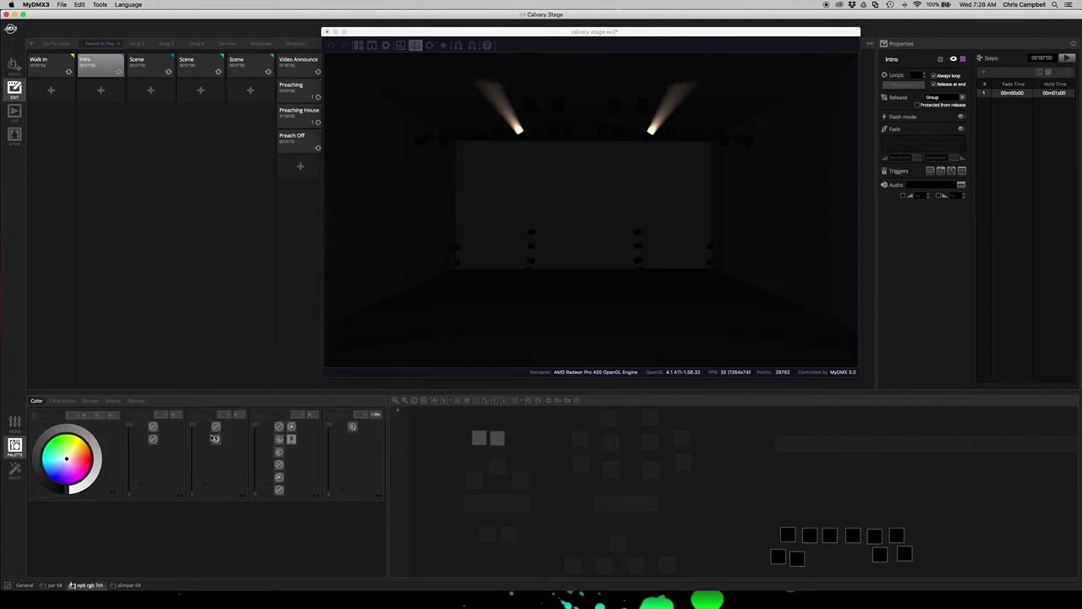
click(23, 585)
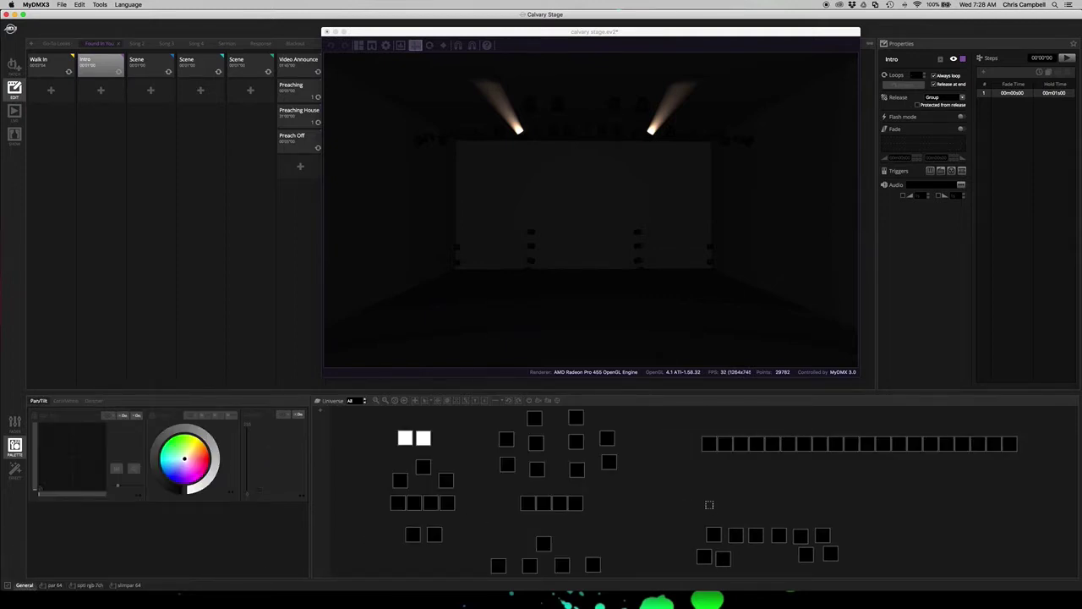
Step: Color the ten-fixture group below the long row pink with its dimmer at 255, and check the look in the 3D preview
drag(678, 521, 884, 565)
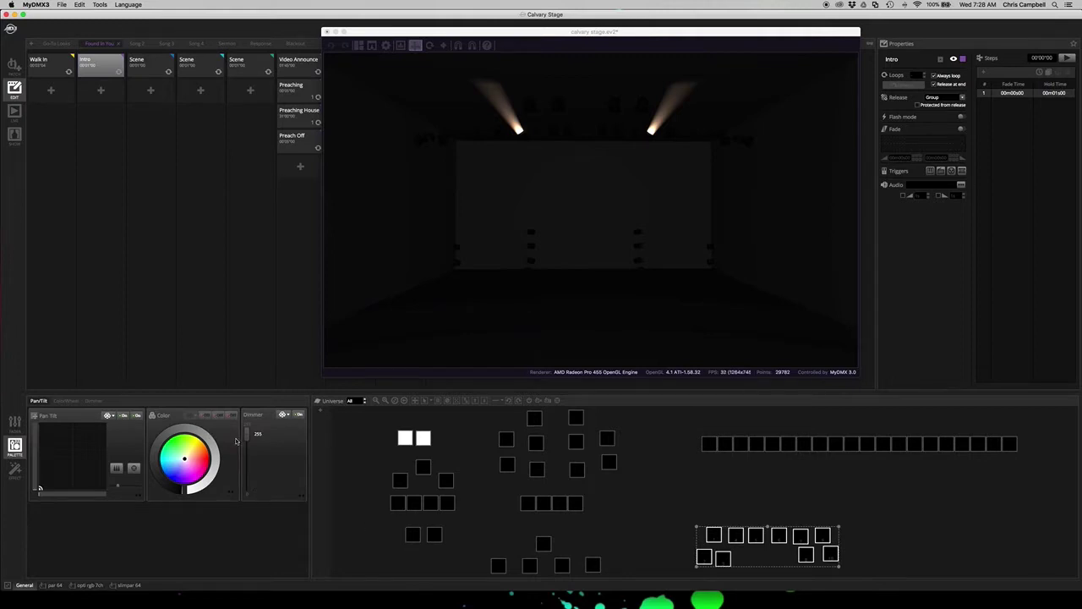
mouse_move(248, 433)
mouse_down()
mouse_move(247, 461)
mouse_move(247, 433)
mouse_up()
click(174, 462)
drag(174, 462, 201, 463)
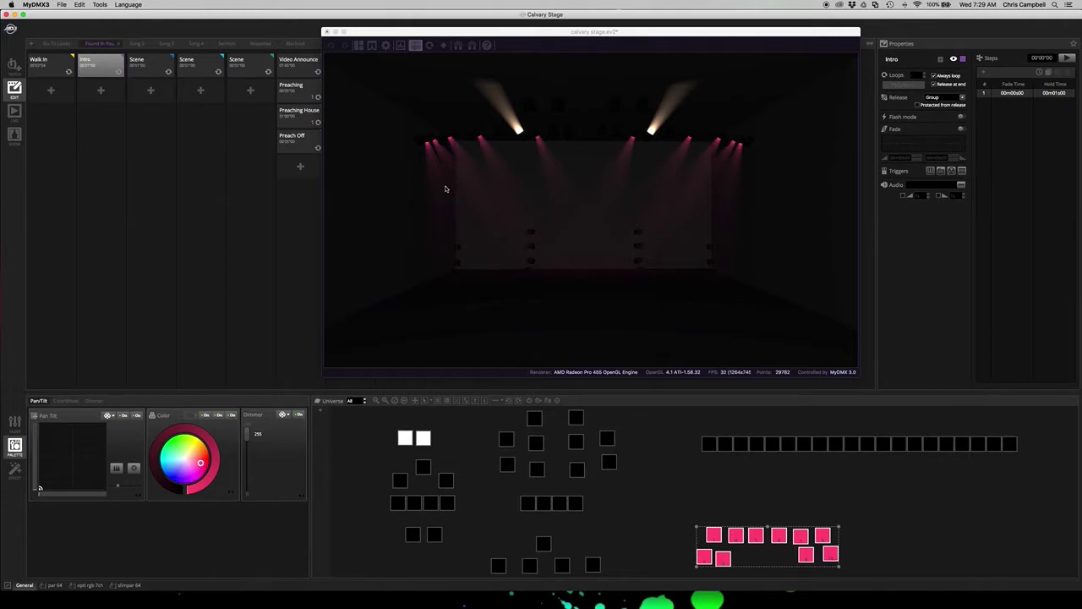
scroll(446, 188, down, 3)
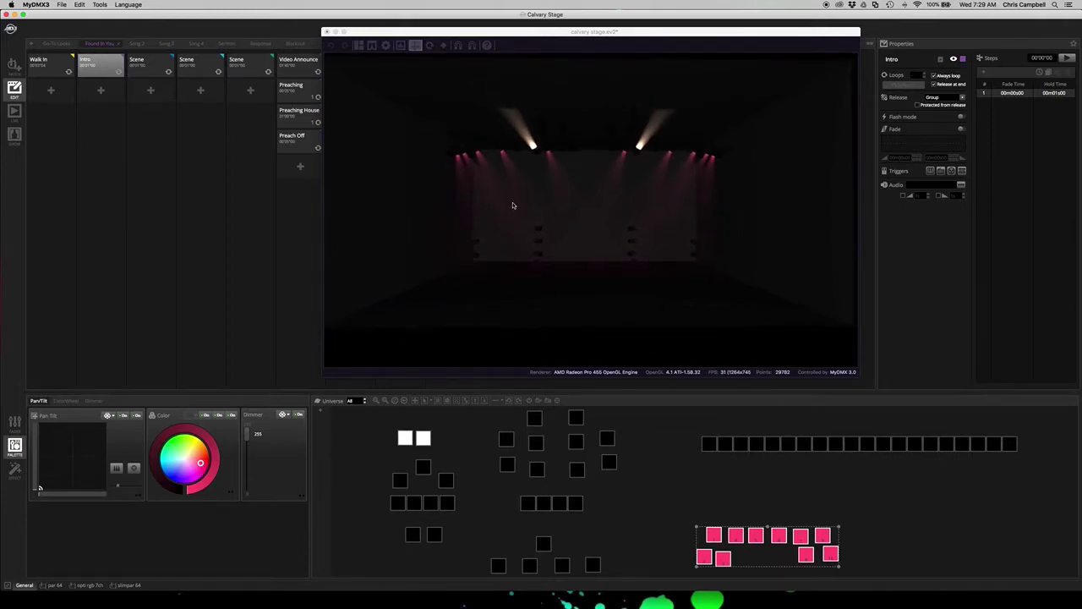
Step: Examine the pink beams of the ten-fixture group in the 3D preview from closer up and from several angles
scroll(513, 206, up, 2)
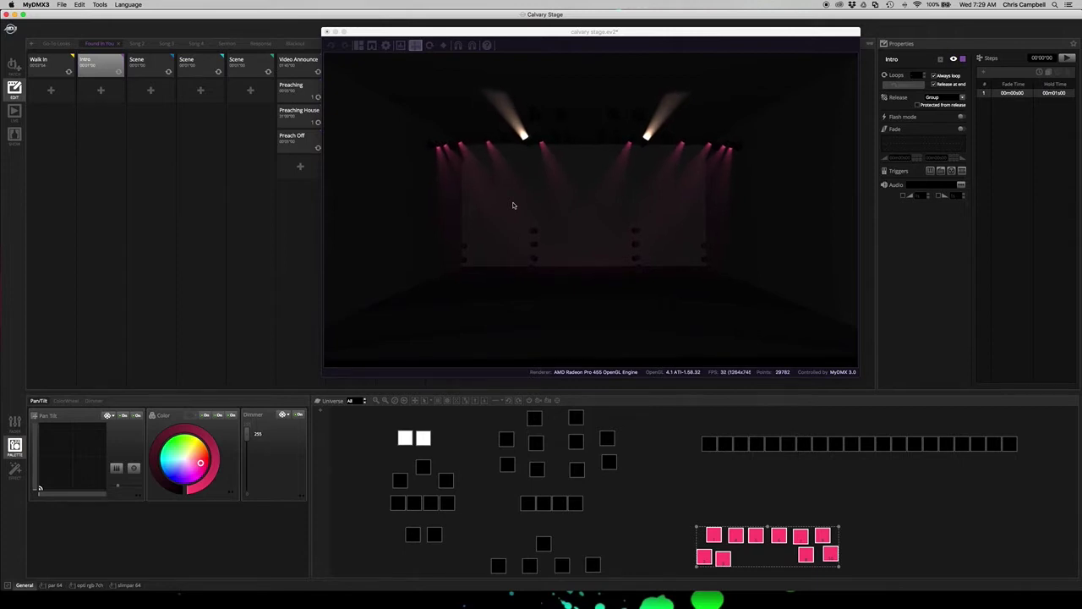
scroll(512, 205, up, 3)
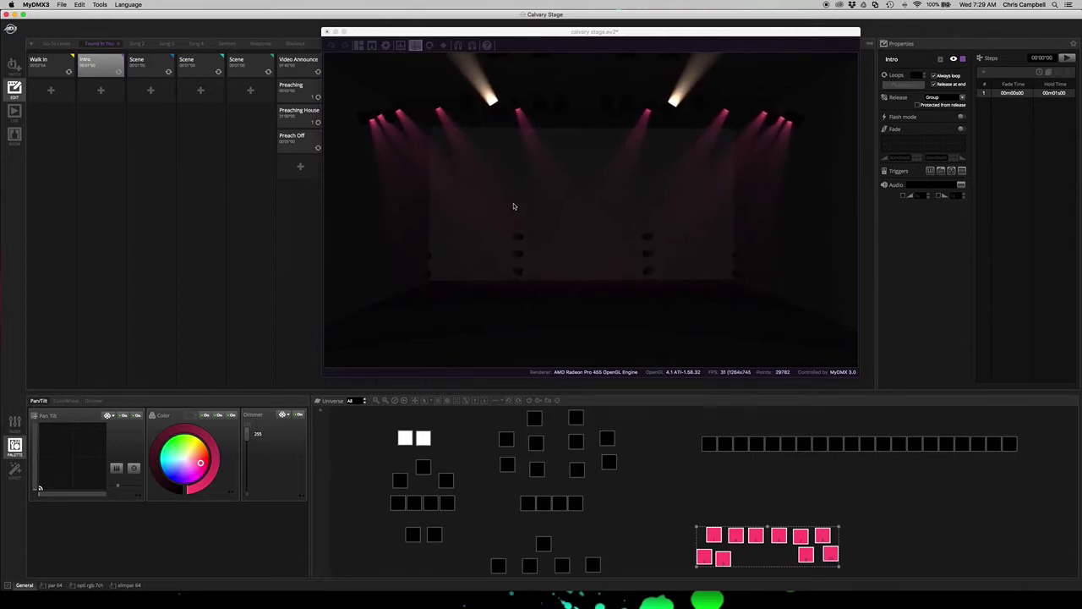
drag(508, 208, 508, 207)
key(super+s)
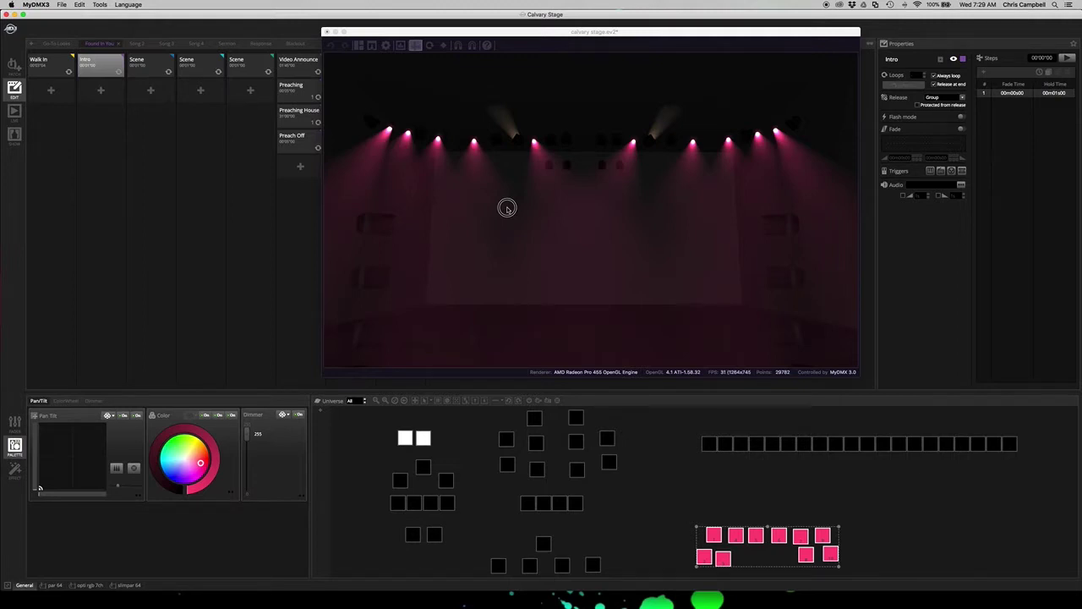
scroll(507, 208, down, 5)
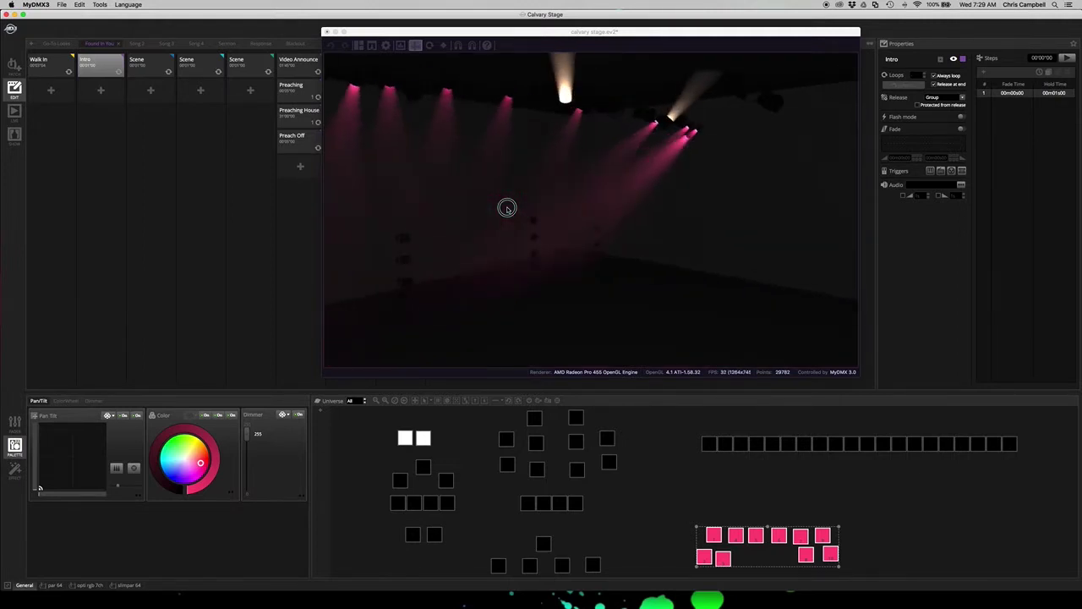
scroll(507, 208, up, 5)
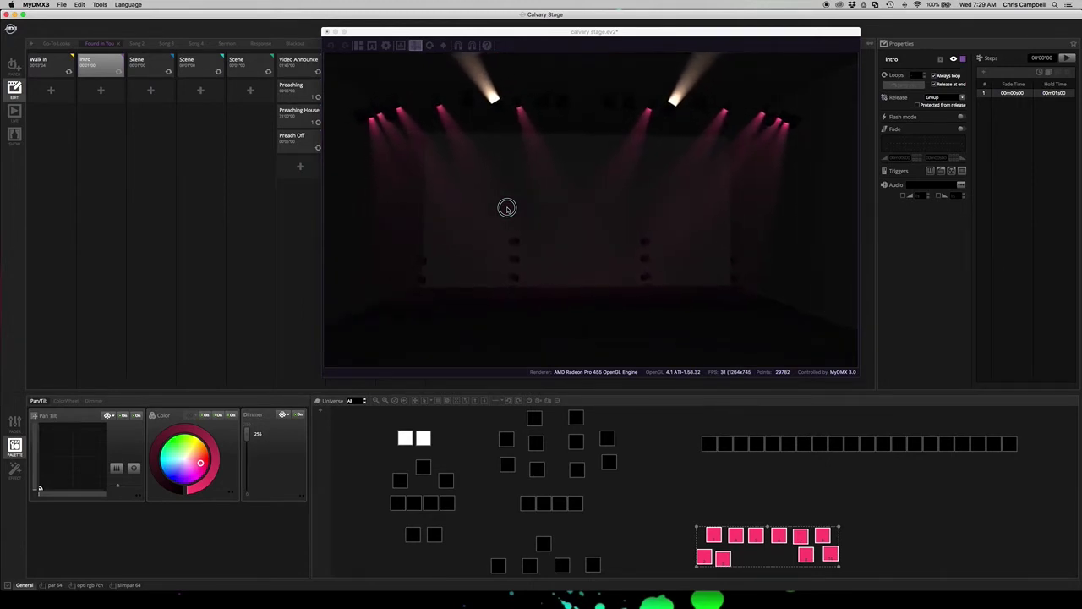
scroll(507, 208, up, 1)
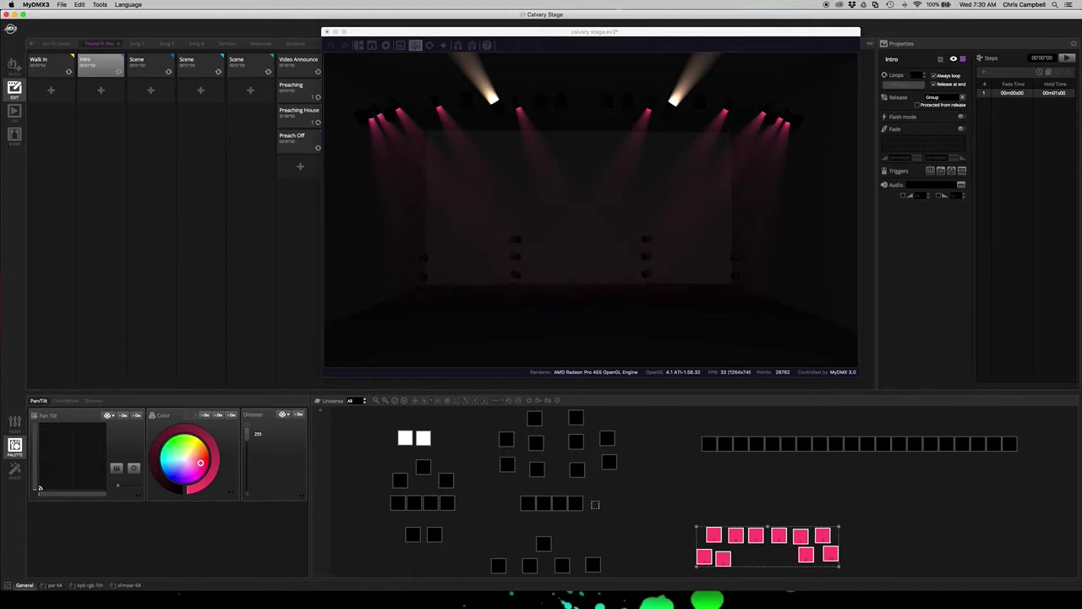
Step: In the Intro scene, raise the dimmer of the central four-fixture row and color it yellow
click(592, 500)
drag(499, 492, 602, 512)
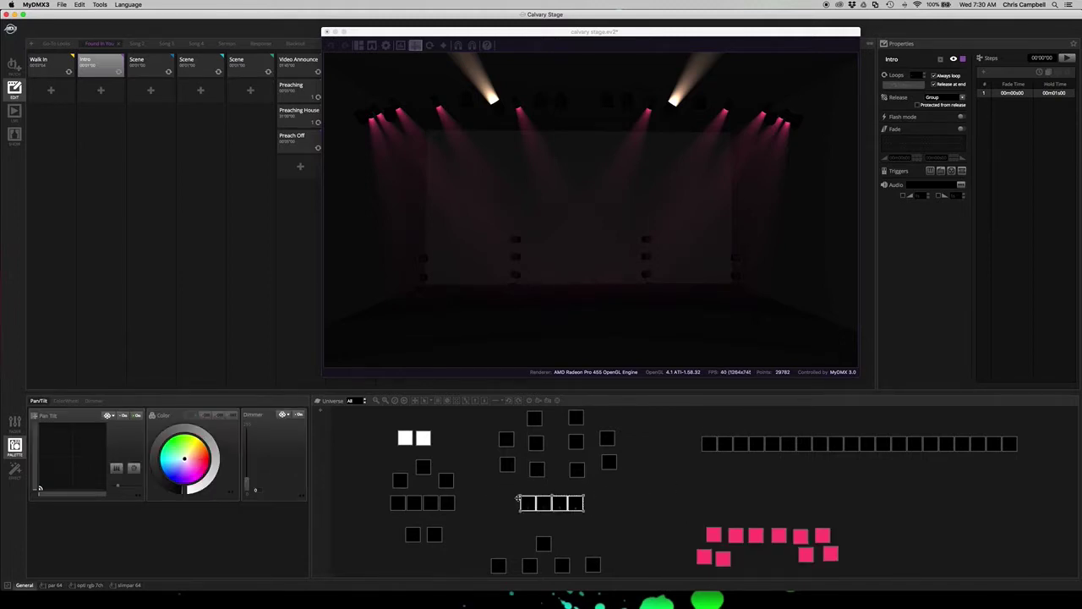
drag(247, 484, 196, 438)
click(193, 446)
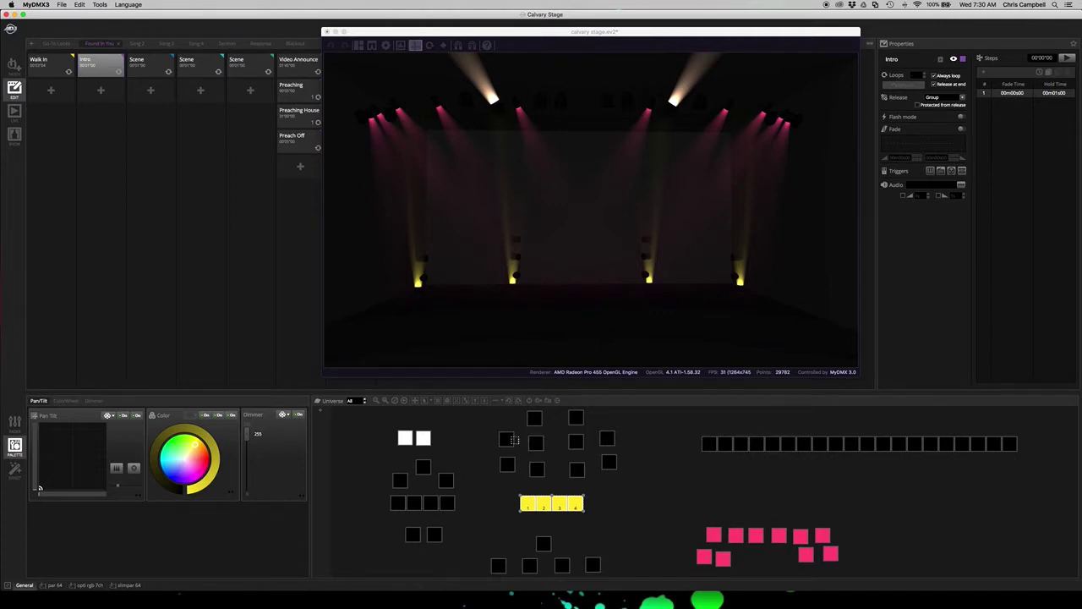
Step: Set the dimmer of the ten-fixture group above the yellow row to 255 and color it light pink
click(490, 415)
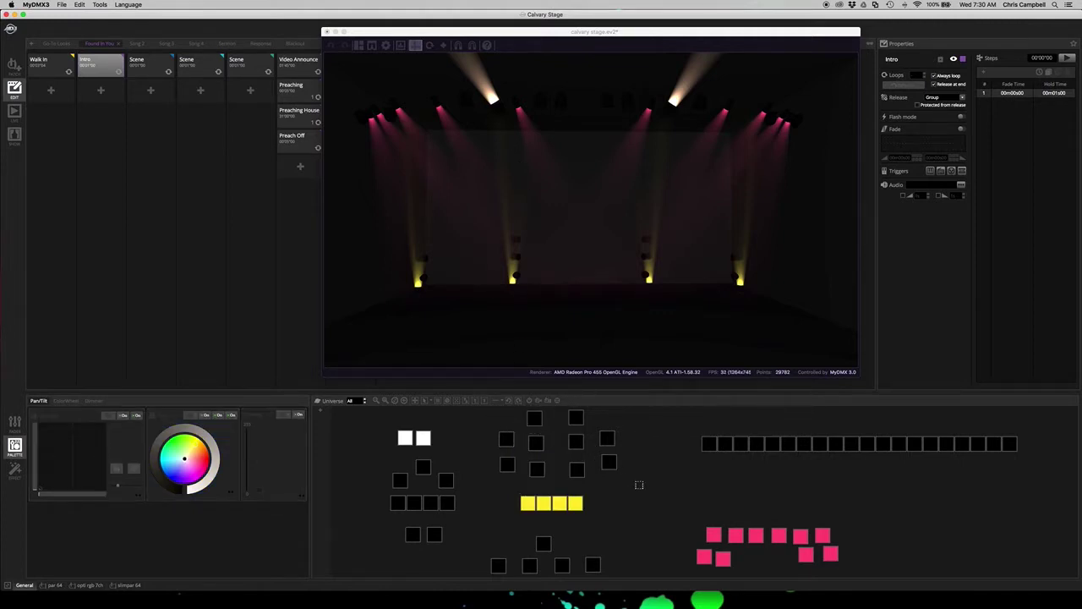
drag(626, 413, 491, 479)
drag(244, 478, 246, 414)
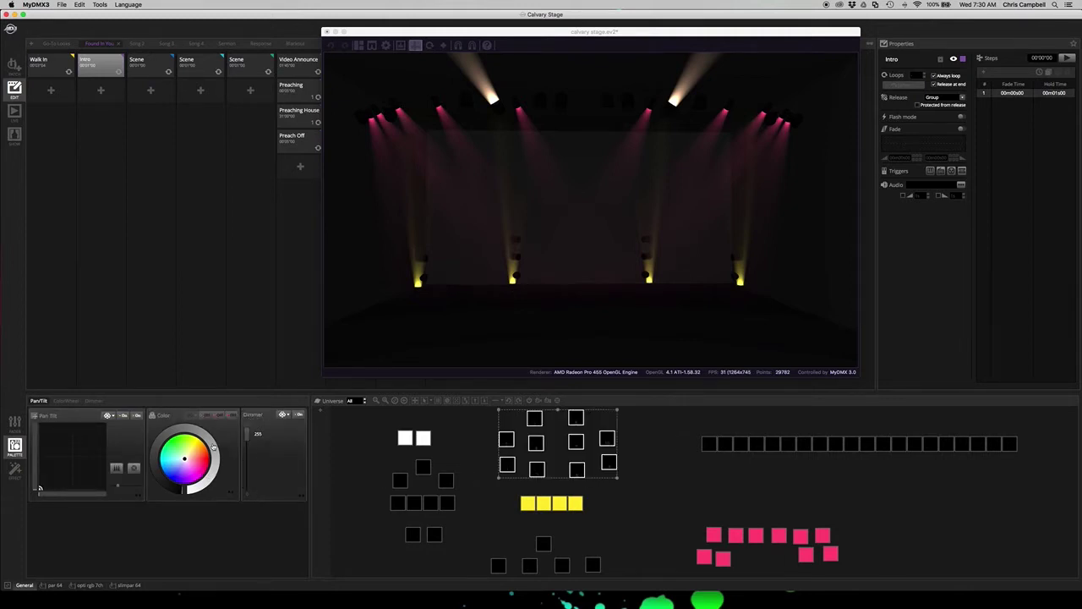
drag(184, 459, 194, 459)
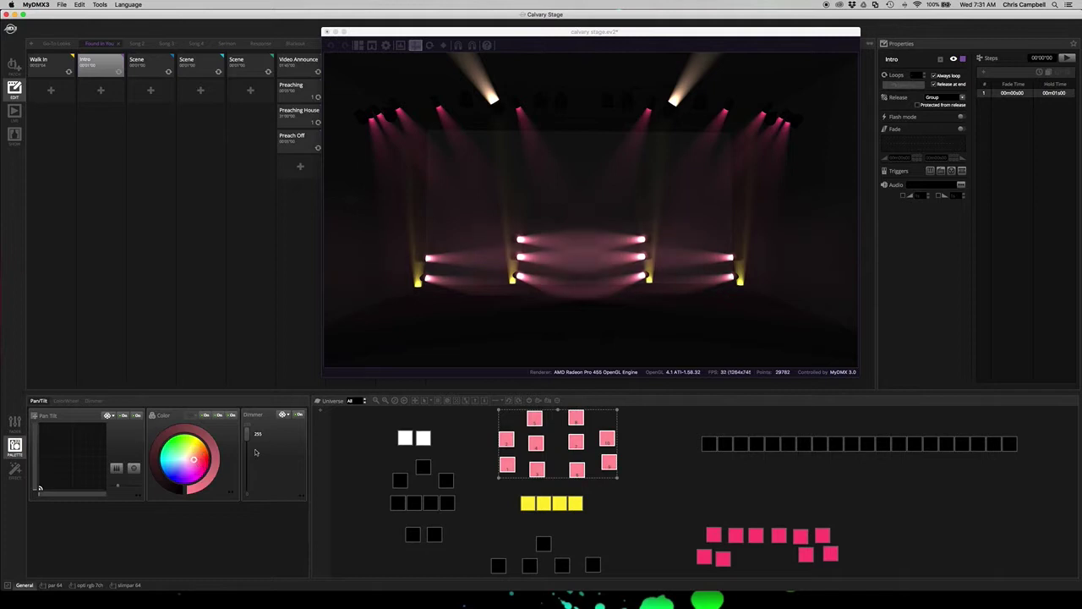
mouse_move(491, 439)
mouse_down()
mouse_move(498, 445)
mouse_move(498, 432)
mouse_up()
Step: Set the Intro scene step's fade time to 00m03s00 and its hold time to 00m00s00
double_click(1016, 95)
key(Return)
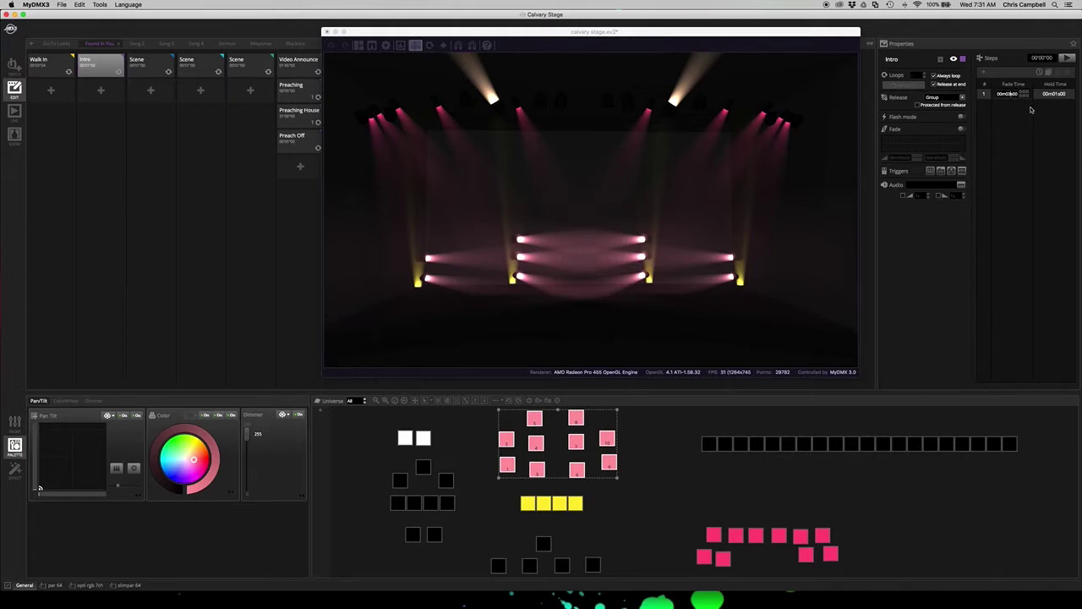
text(2)
key(Return)
double_click(1054, 93)
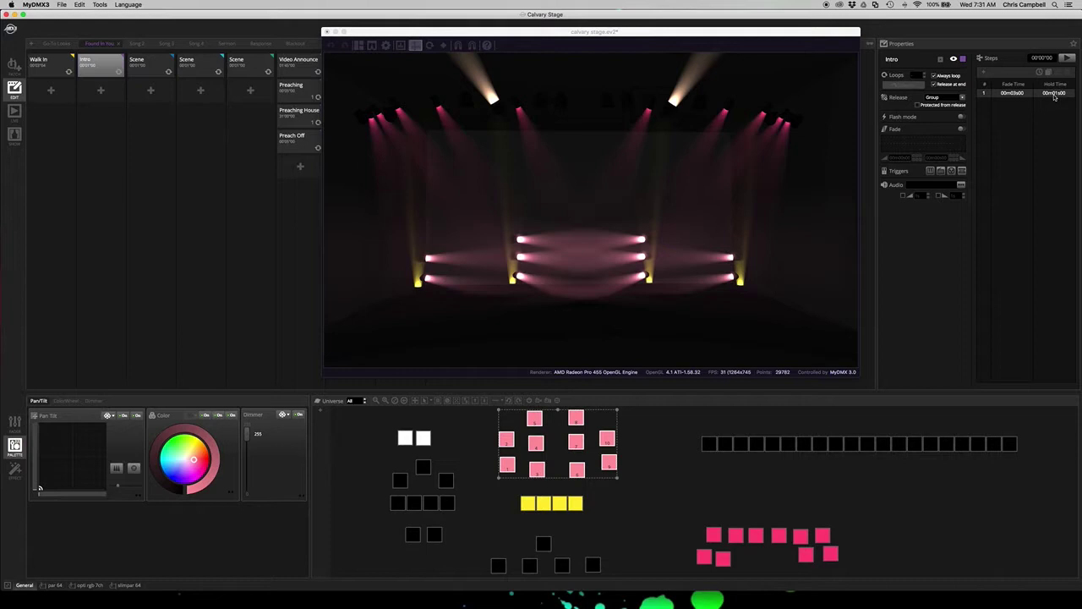
text(0)
key(Return)
click(935, 76)
Step: Duplicate the Intro scene, rename the copy Intro Band in and reselect it to restore its preview
right_click(98, 71)
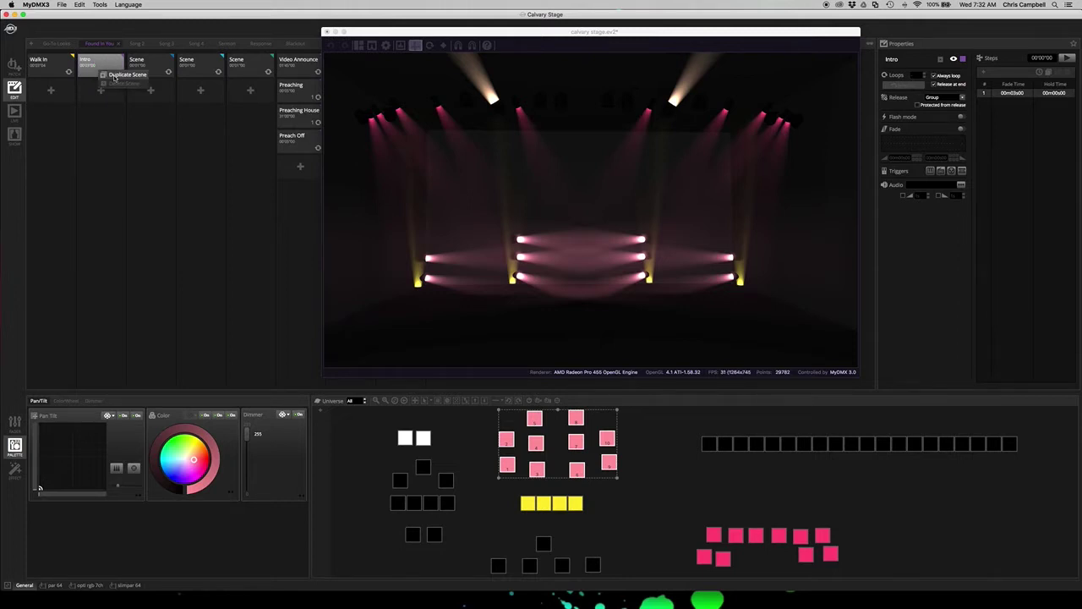
click(113, 74)
click(100, 89)
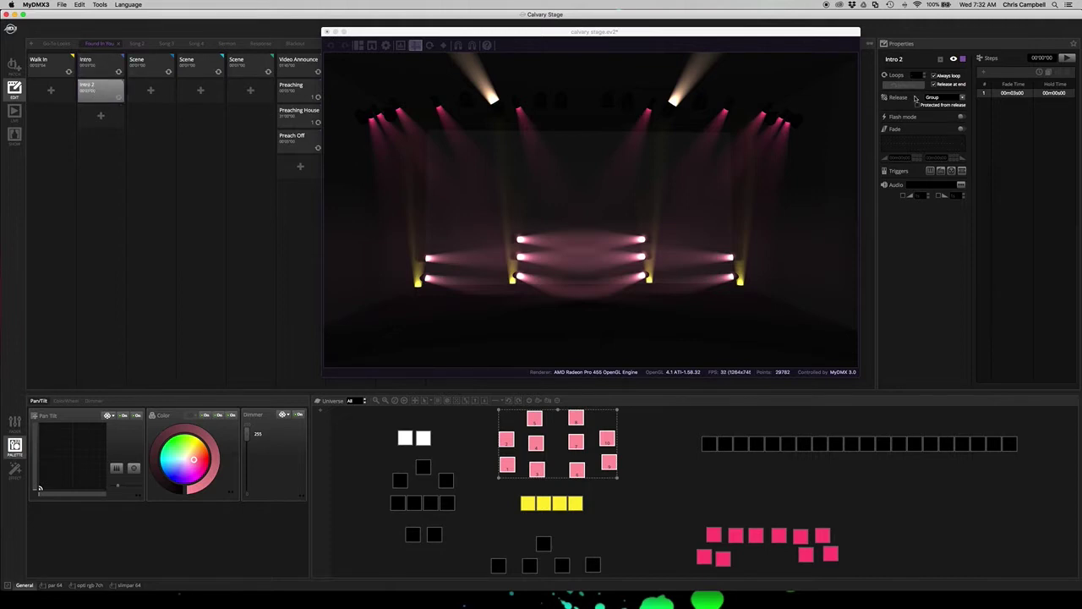
click(896, 59)
text(Band in)
key(Return)
click(1020, 137)
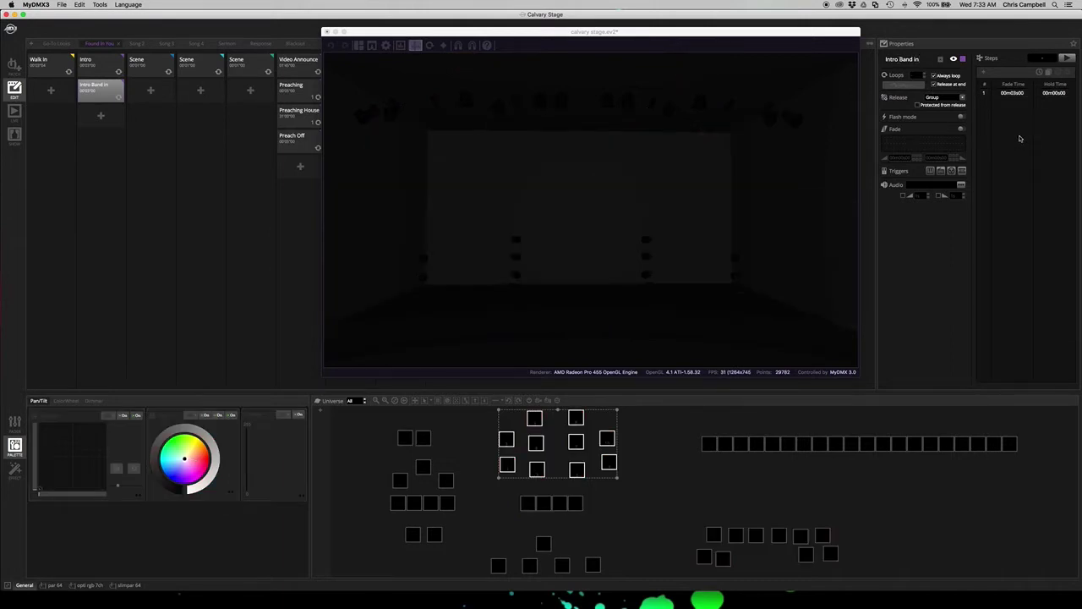
click(99, 72)
click(102, 91)
click(103, 91)
click(103, 91)
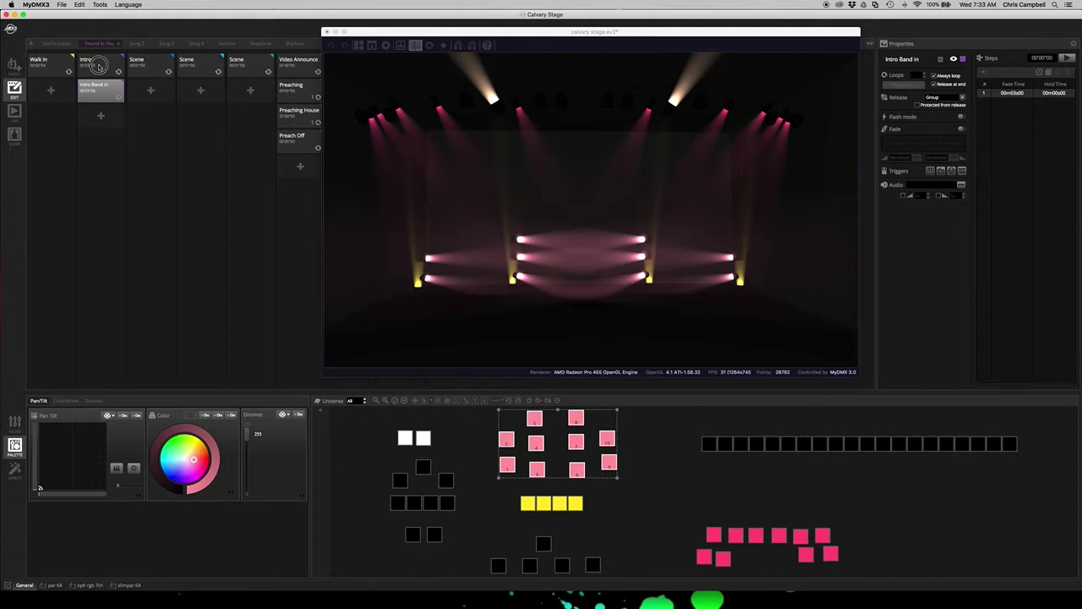
Step: In the Intro scene, lower the dimmer of the light-pink group and yellow row to 69 and compare it with Intro Band in
click(98, 68)
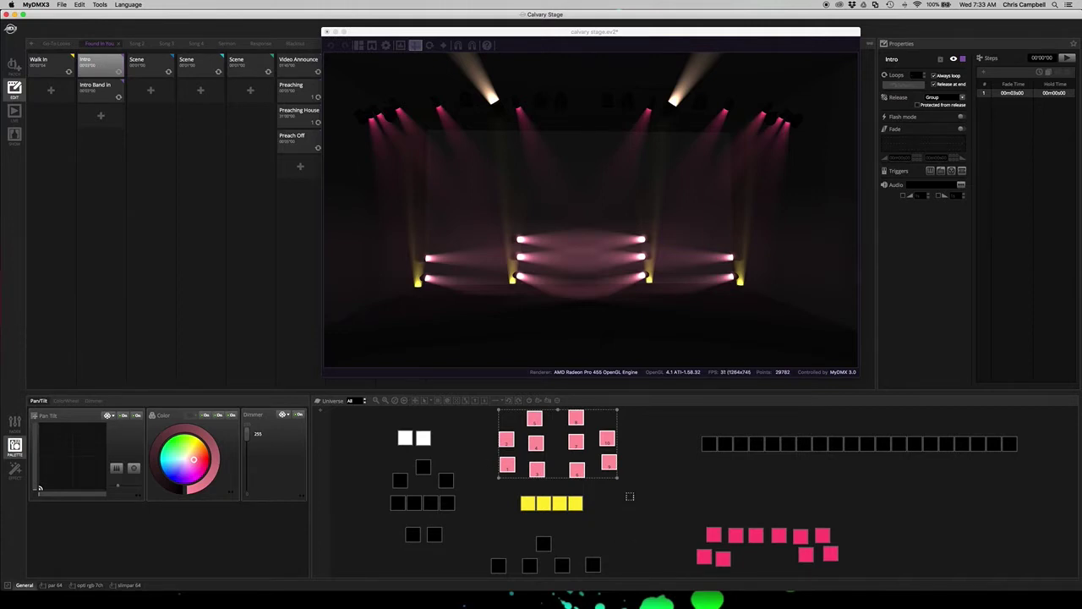
drag(862, 562, 656, 524)
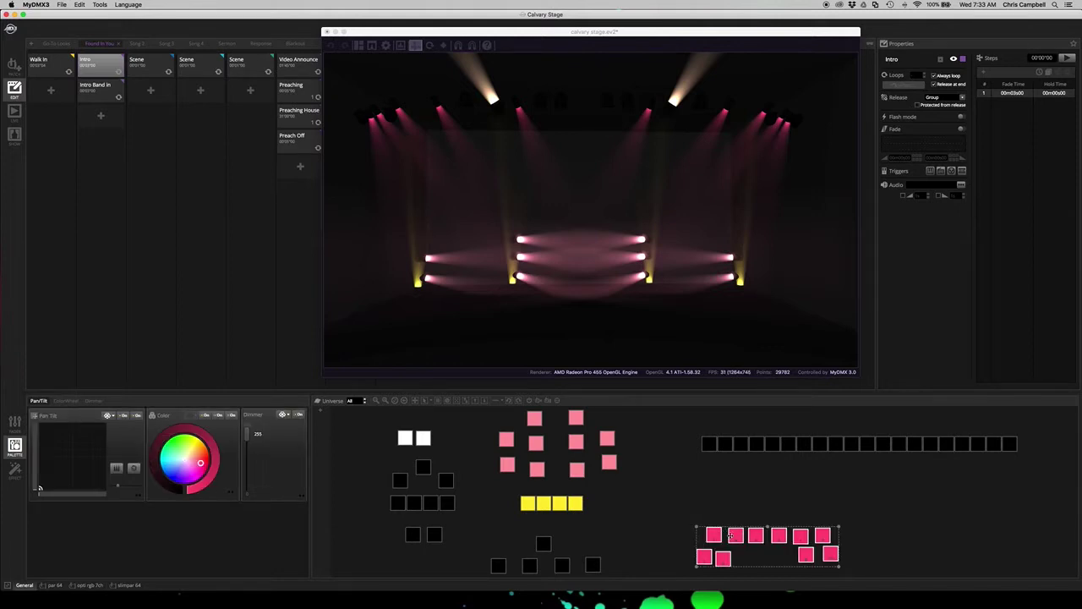
click(631, 512)
drag(473, 416, 656, 522)
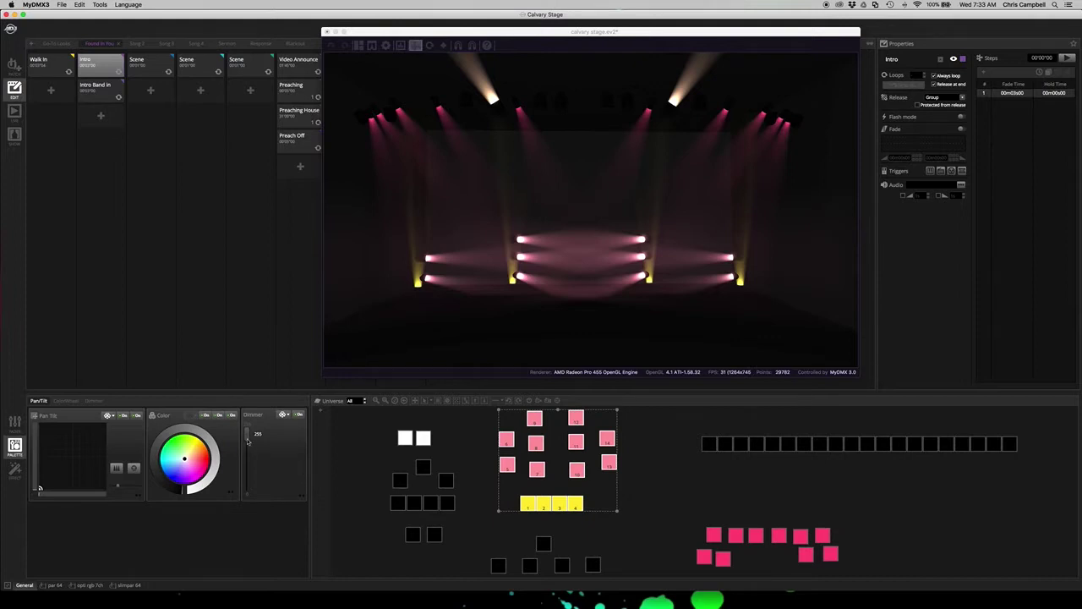
drag(247, 433, 244, 470)
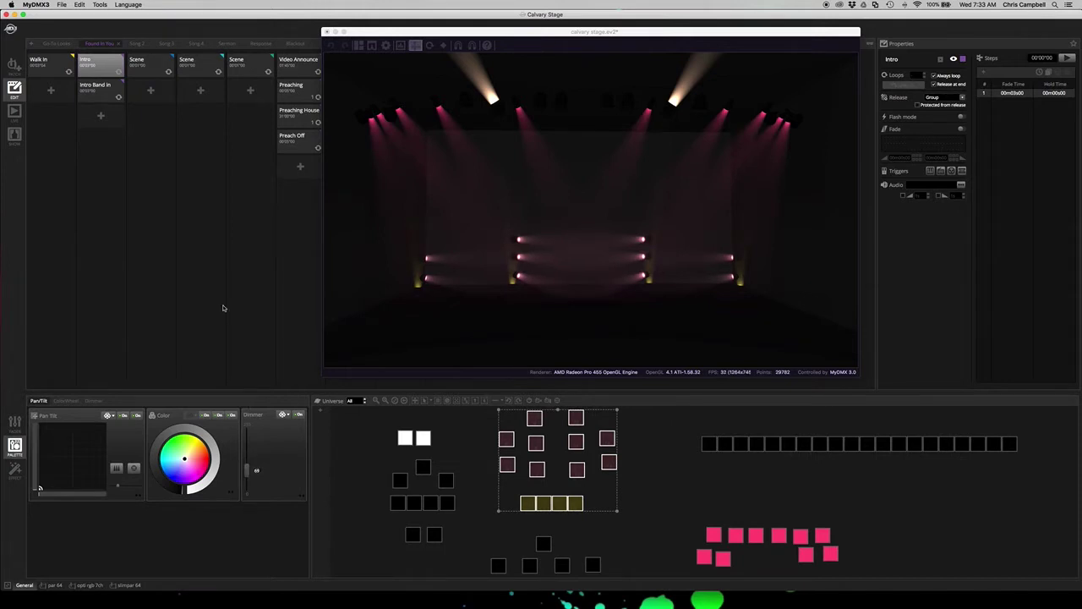
click(99, 93)
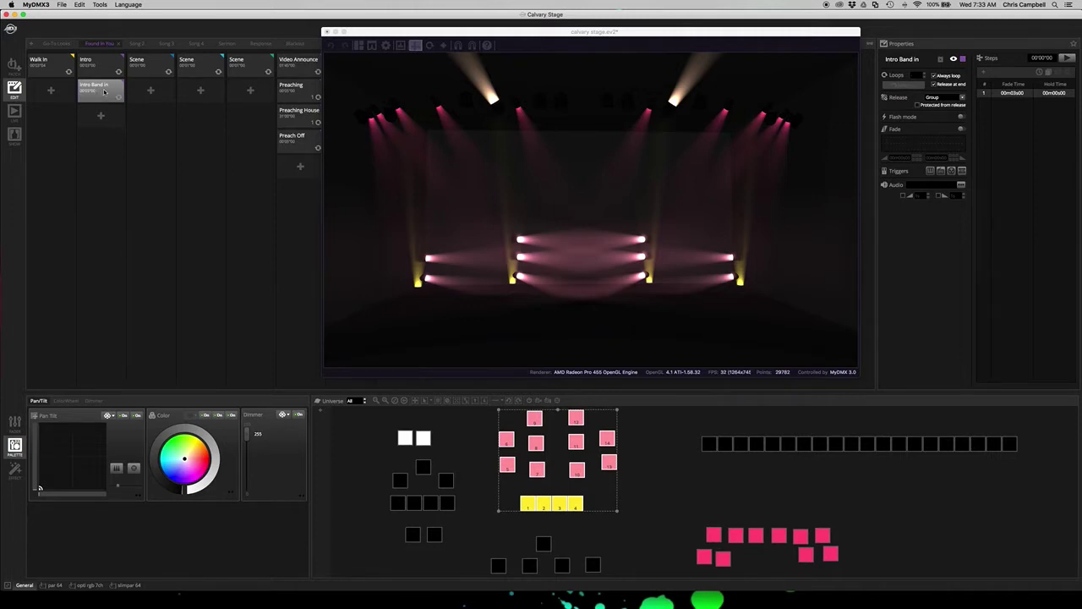
click(107, 65)
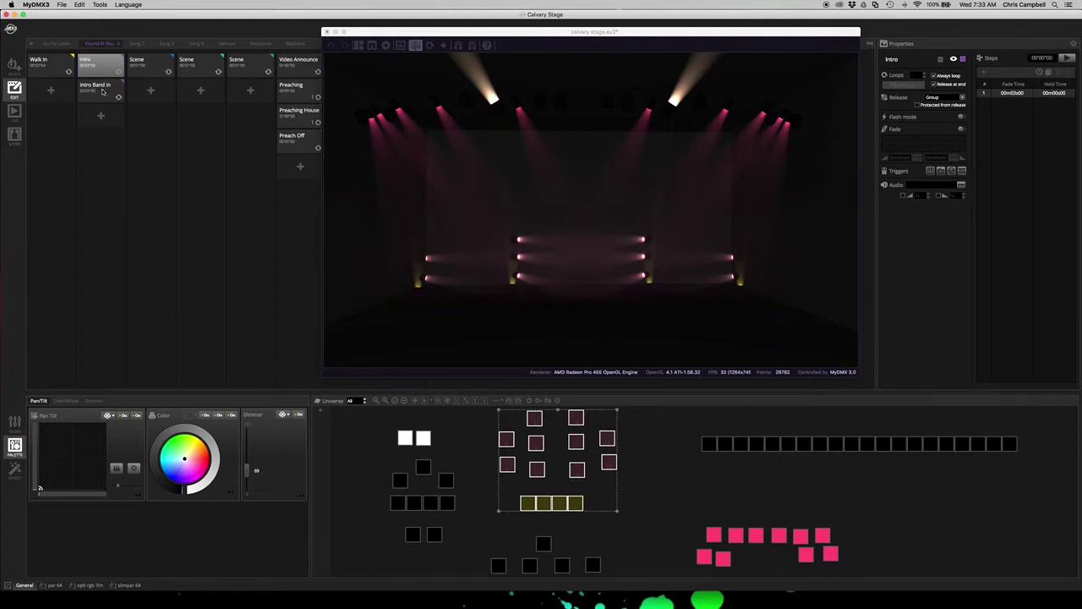
Step: Duplicate the Intro Band in scene, rename the copy Verse 1 and reselect it
click(103, 90)
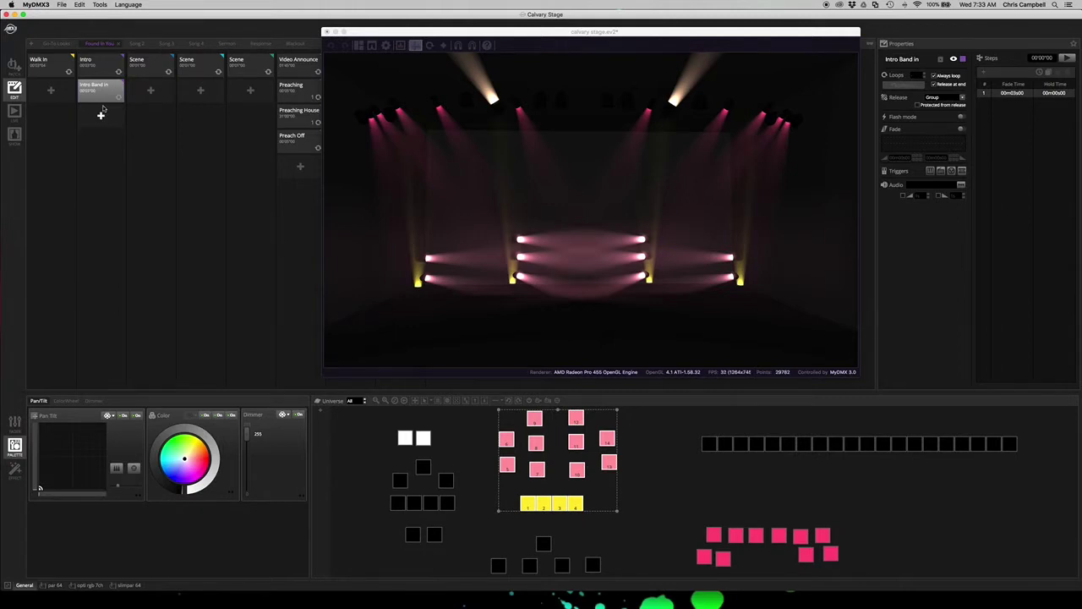
right_click(100, 88)
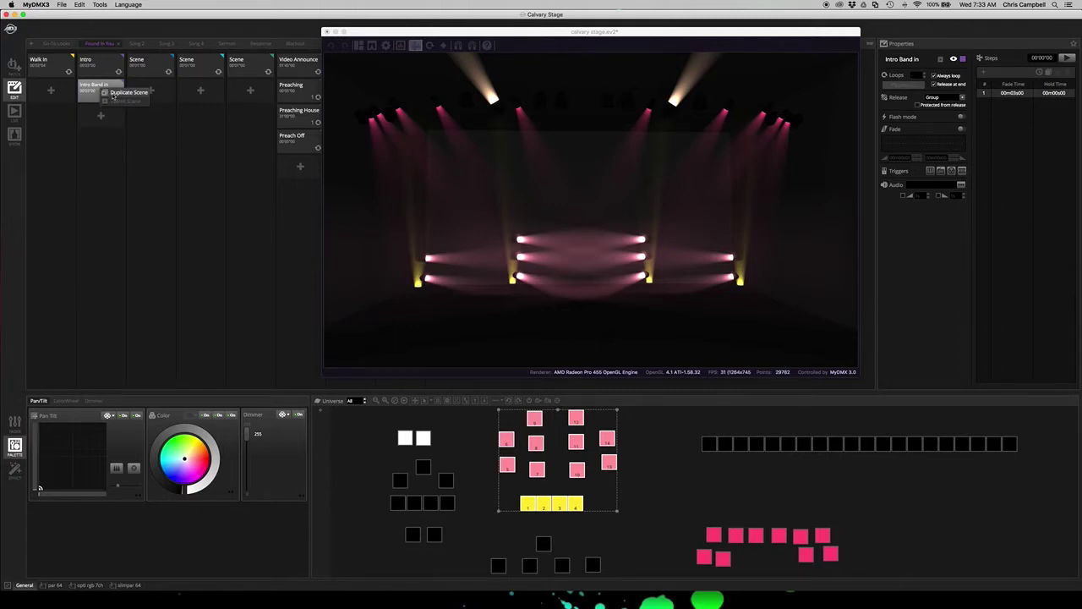
click(113, 93)
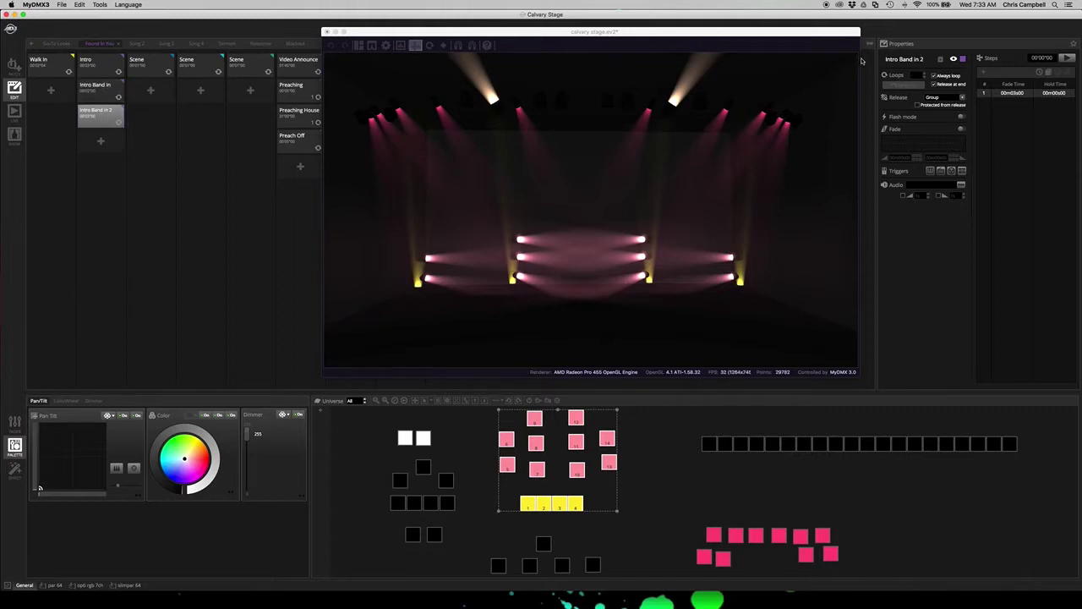
double_click(904, 59)
text(Ve)
key(Return)
click(1006, 137)
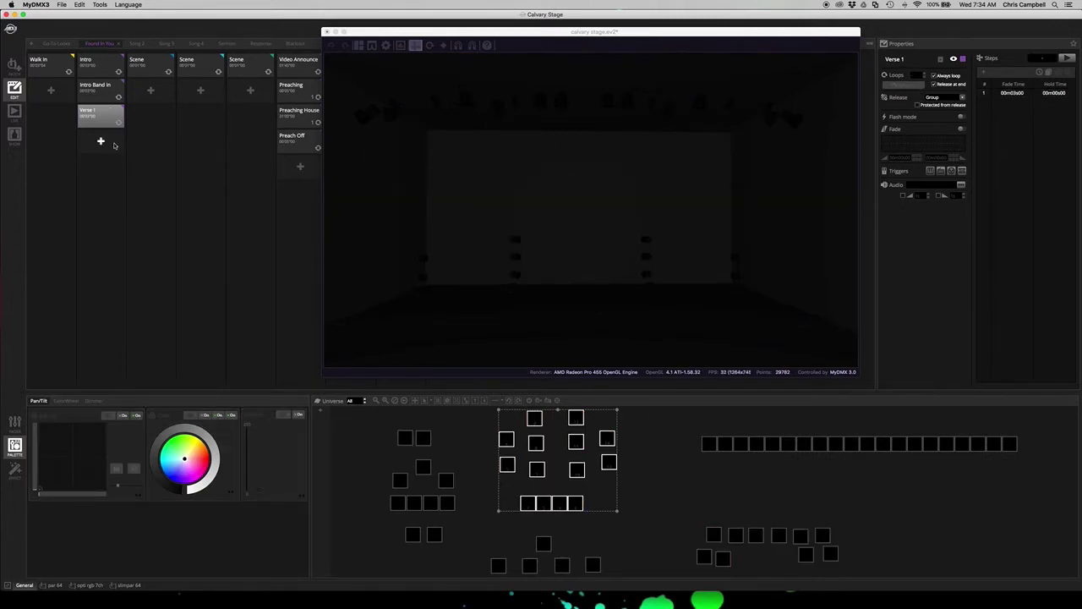
click(101, 115)
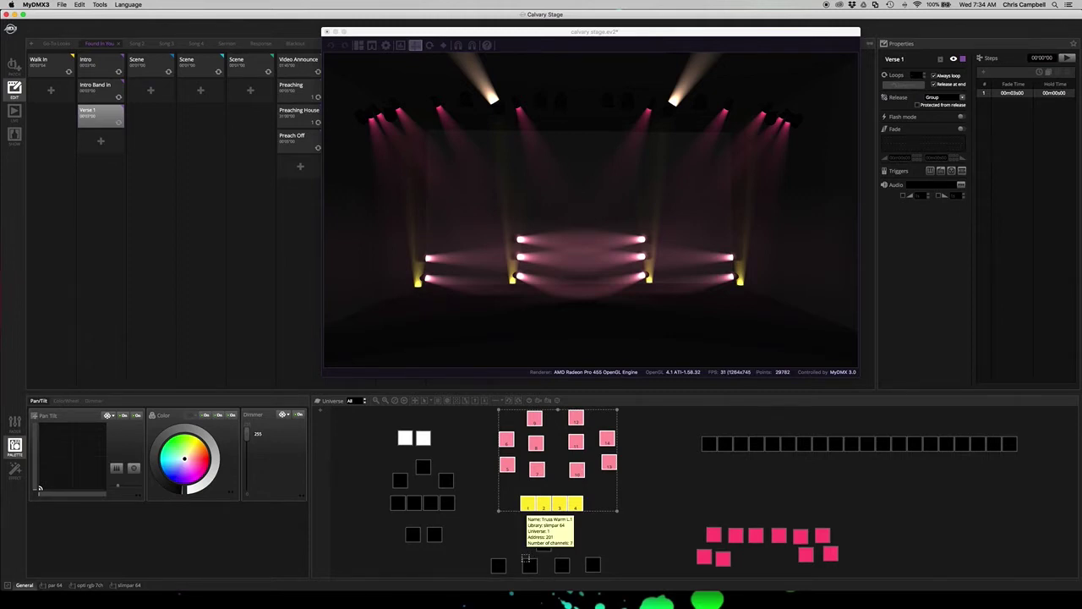
Step: In Verse 1, raise the second fixture of the lowest four-fixture row to dimmer 255 and check its beam in the 3D preview
click(520, 550)
click(529, 565)
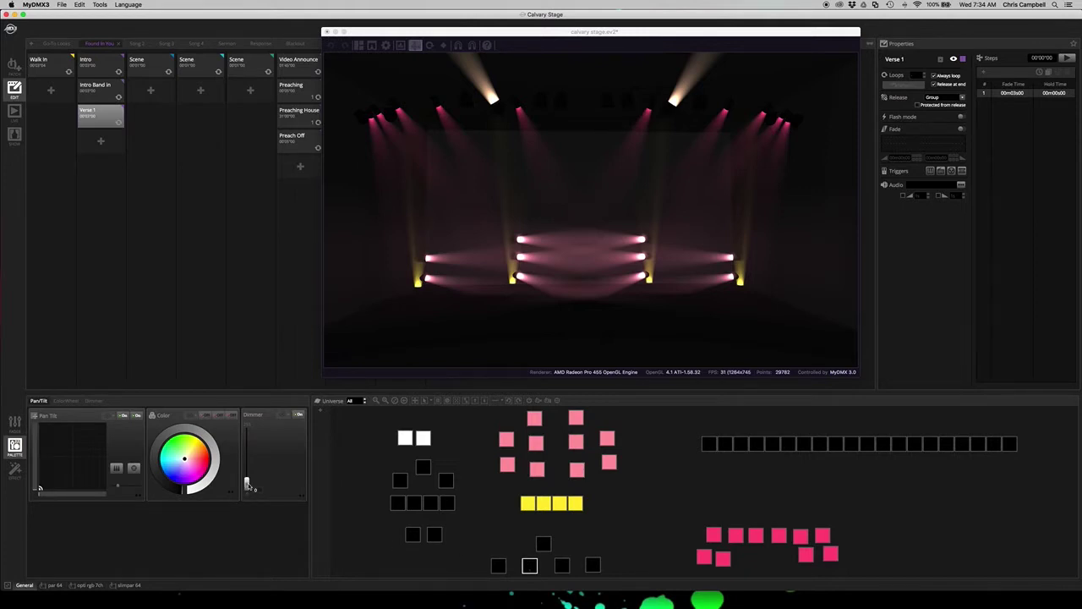
drag(247, 484, 248, 424)
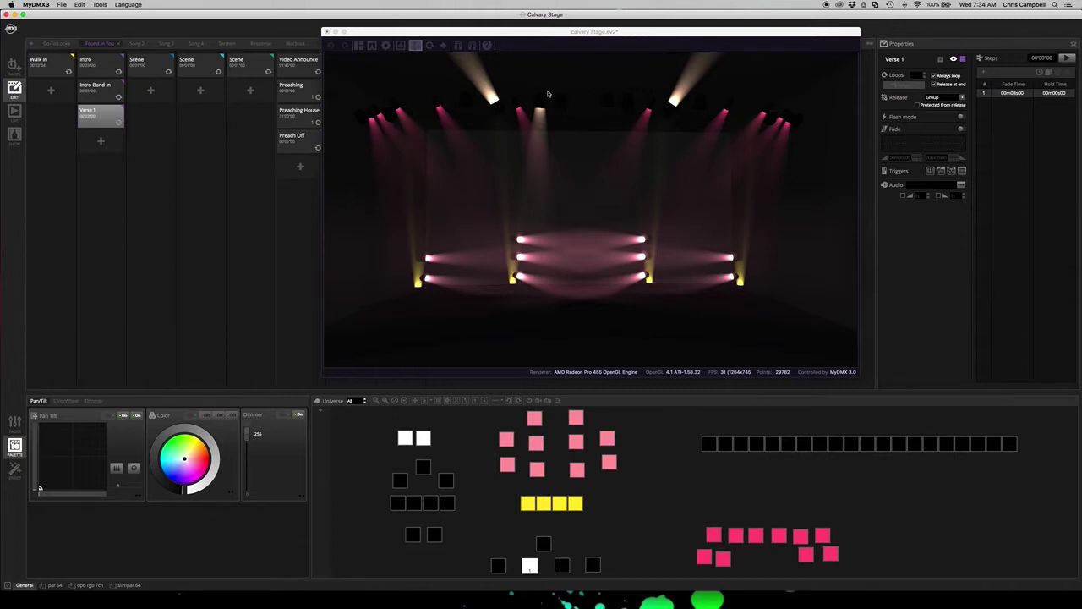
drag(535, 139, 521, 154)
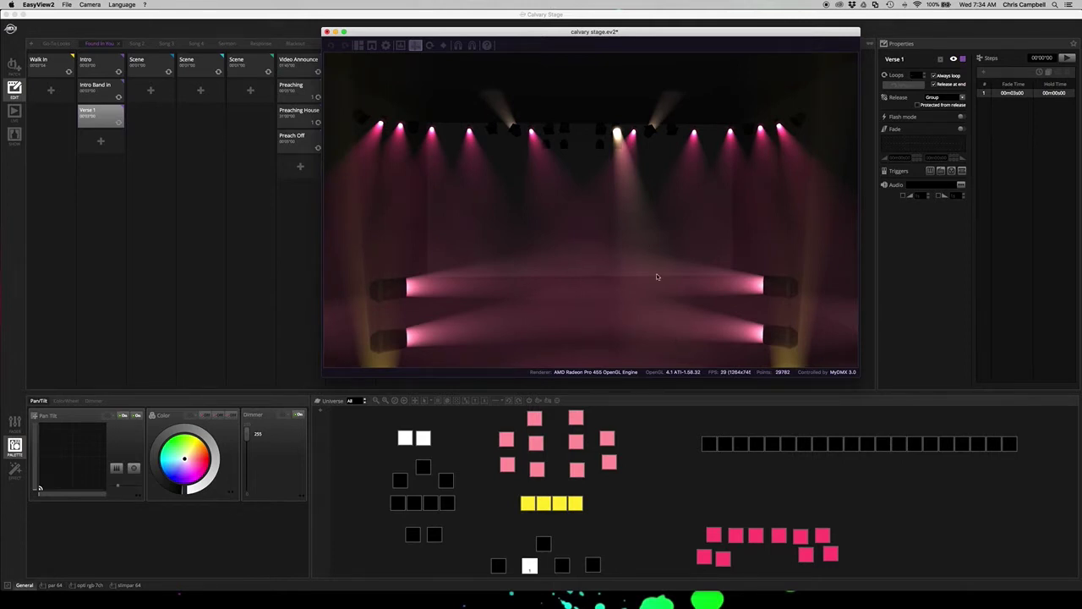
drag(644, 166, 645, 166)
drag(676, 199, 667, 203)
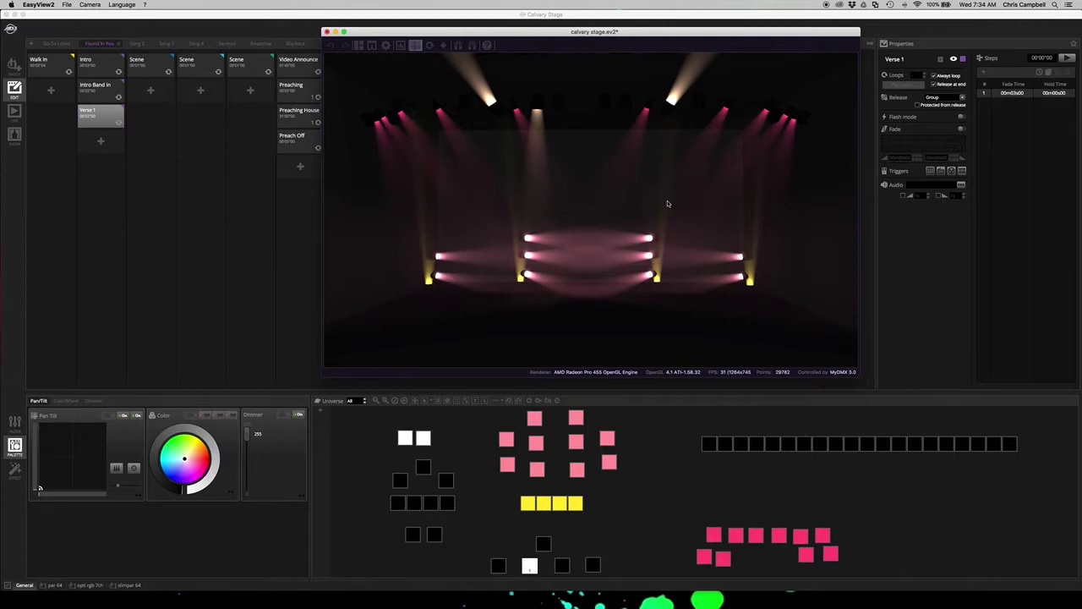
Step: Duplicate the Verse 1 scene's step and set step 1 to a fade time of 00m00s00 and hold time of 00m00s04
click(1006, 110)
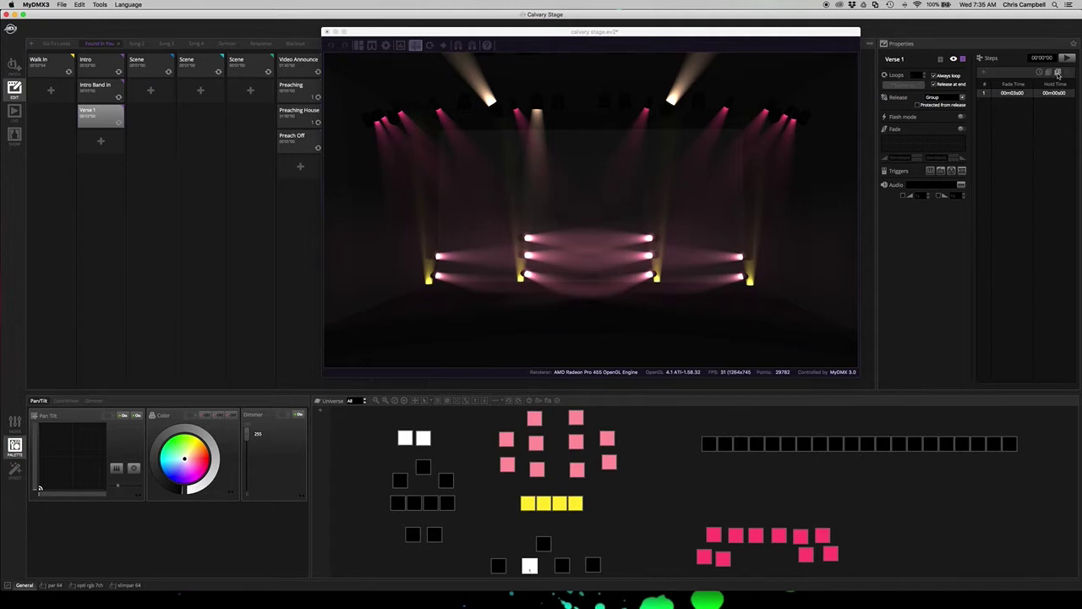
click(1057, 73)
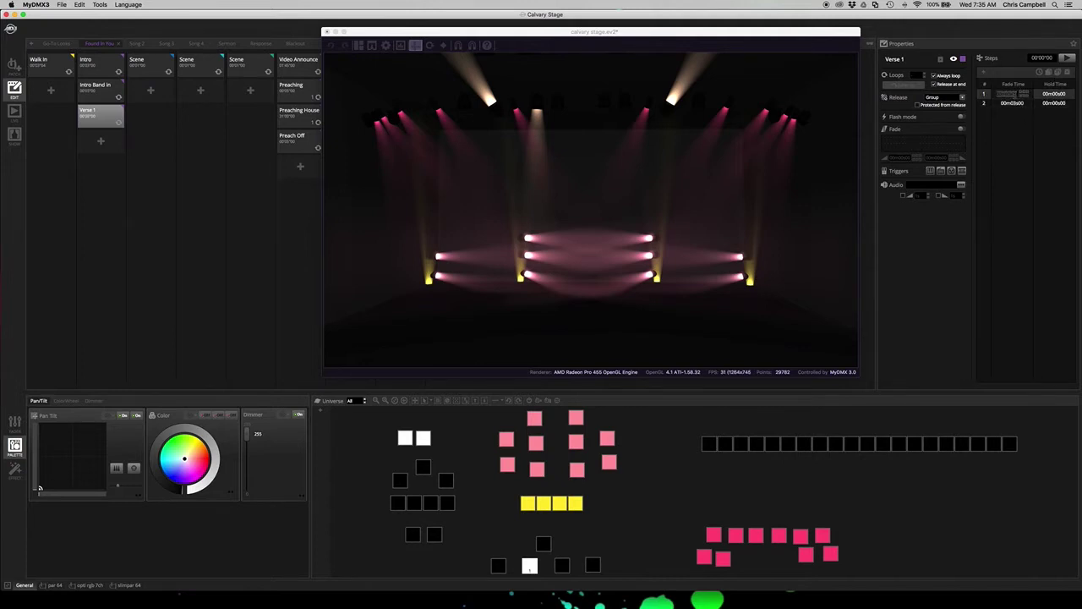
click(1022, 103)
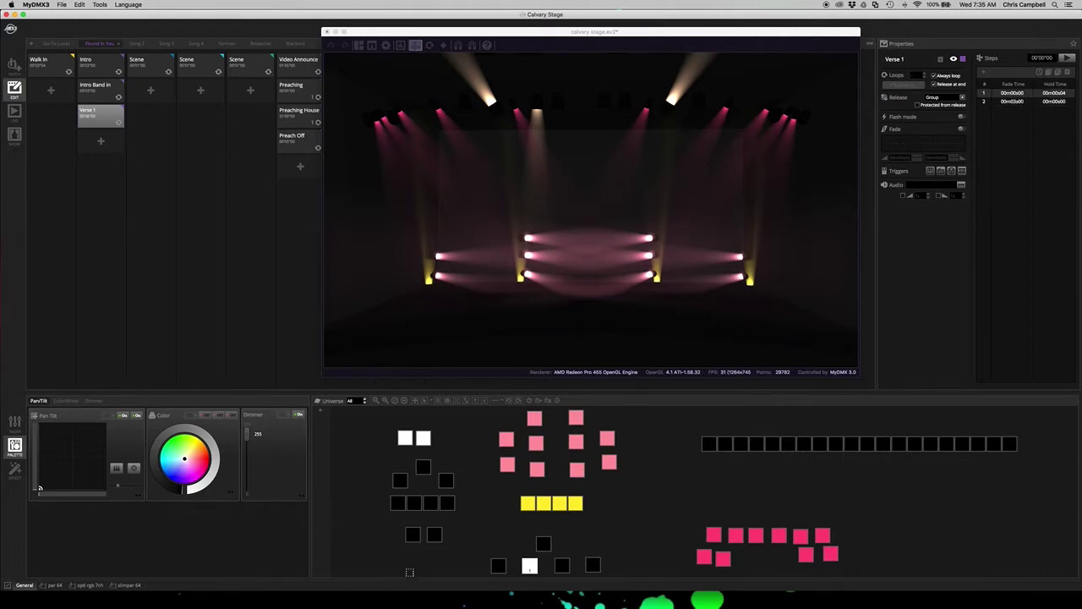
Step: Lower the second fixture of the lowest four-fixture row to dimmer 0 and delete the Verse 1 scene
click(1015, 93)
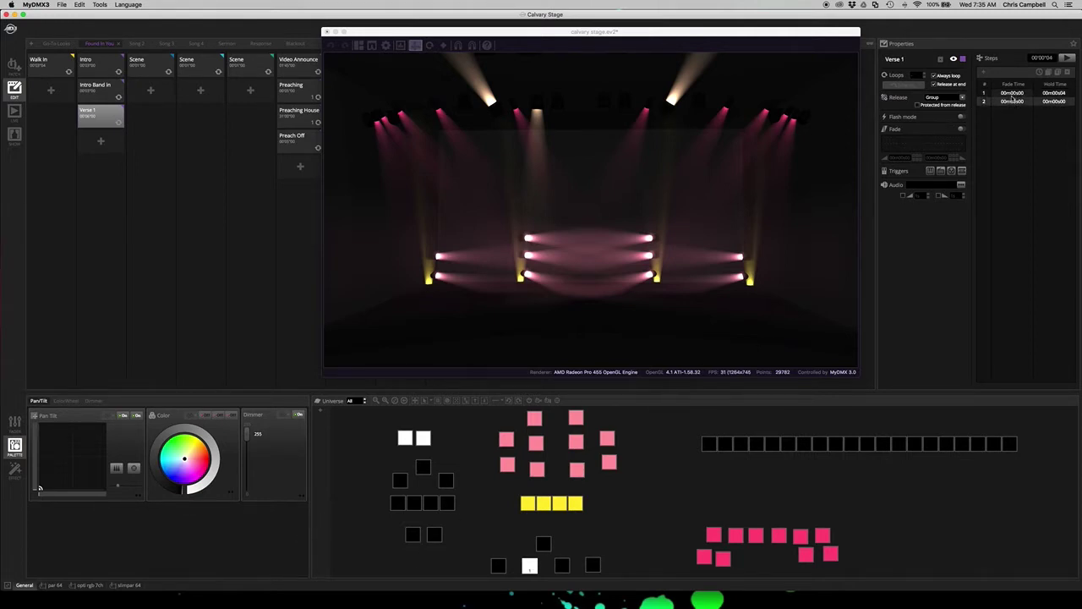
drag(247, 434, 245, 504)
click(100, 94)
right_click(102, 121)
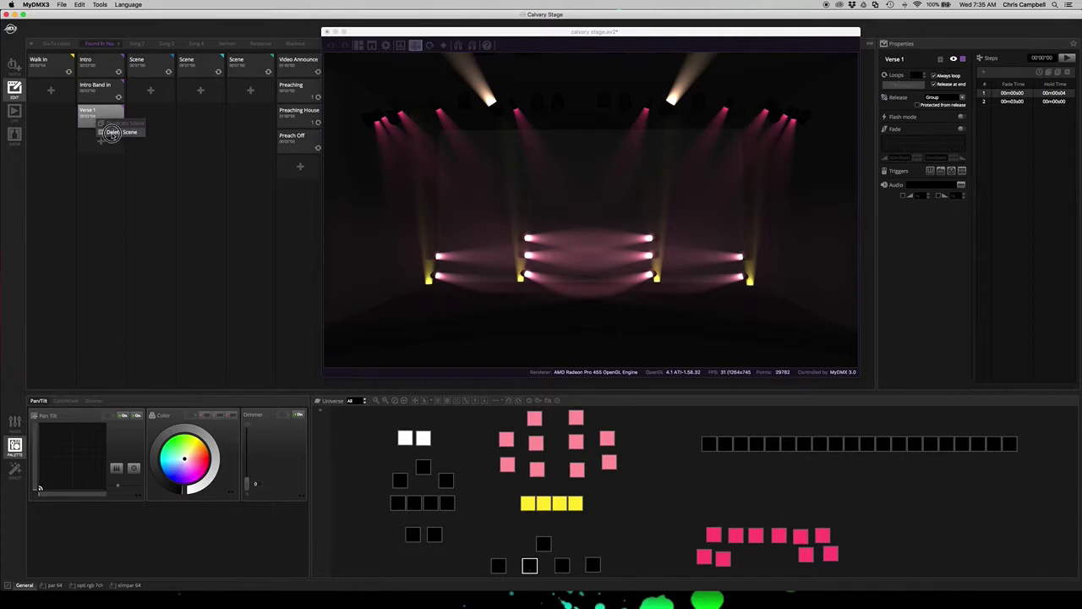
click(112, 132)
click(574, 318)
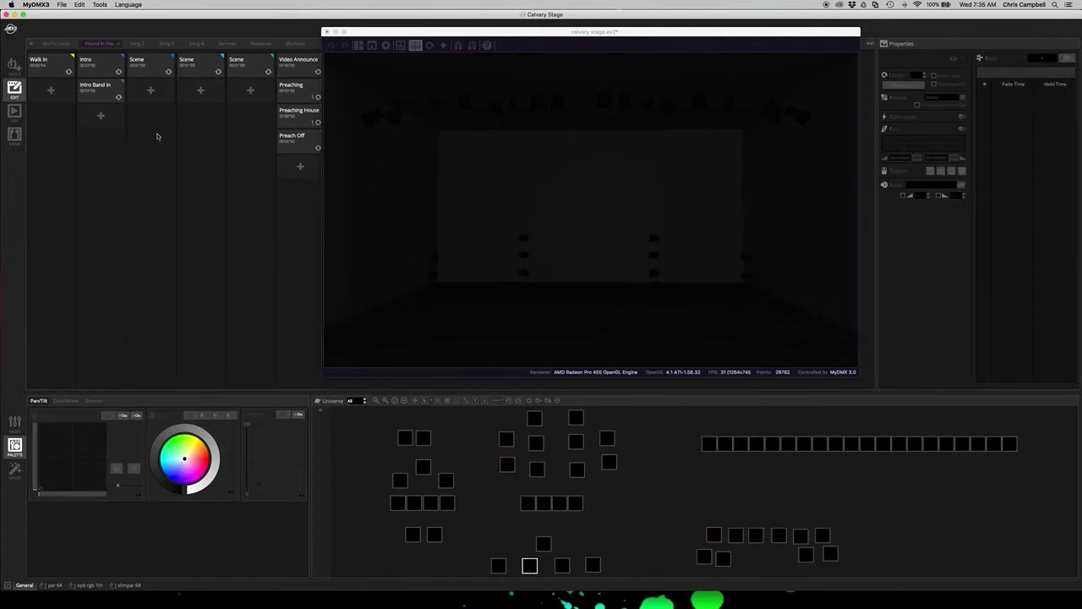
Step: Duplicate the Intro Band in scene and rename the copy Verse 1
click(102, 94)
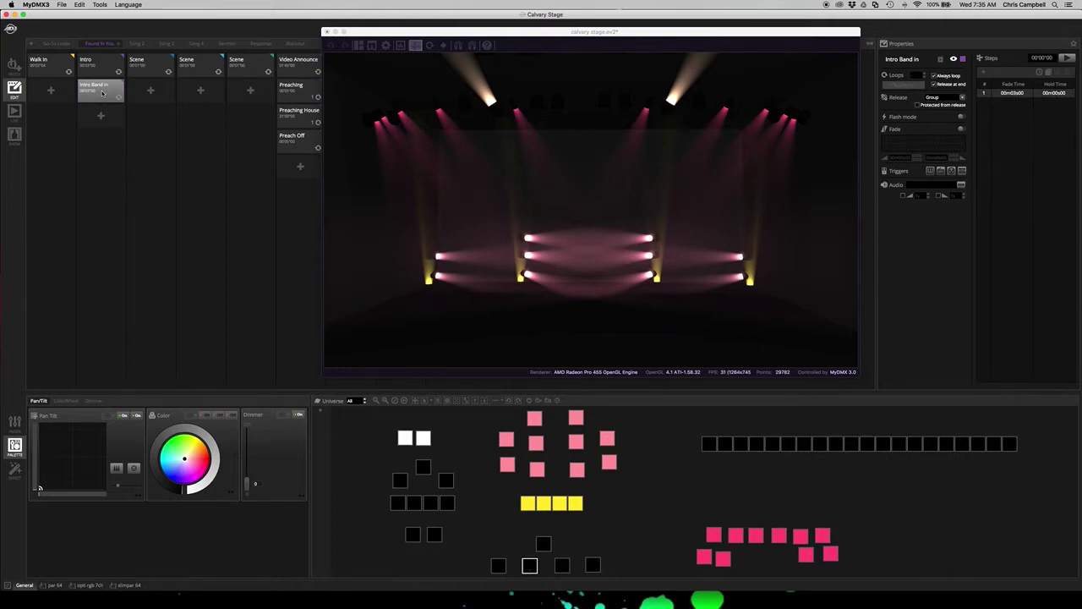
mouse_move(102, 94)
mouse_down()
mouse_move(127, 99)
mouse_move(105, 112)
mouse_up()
click(106, 113)
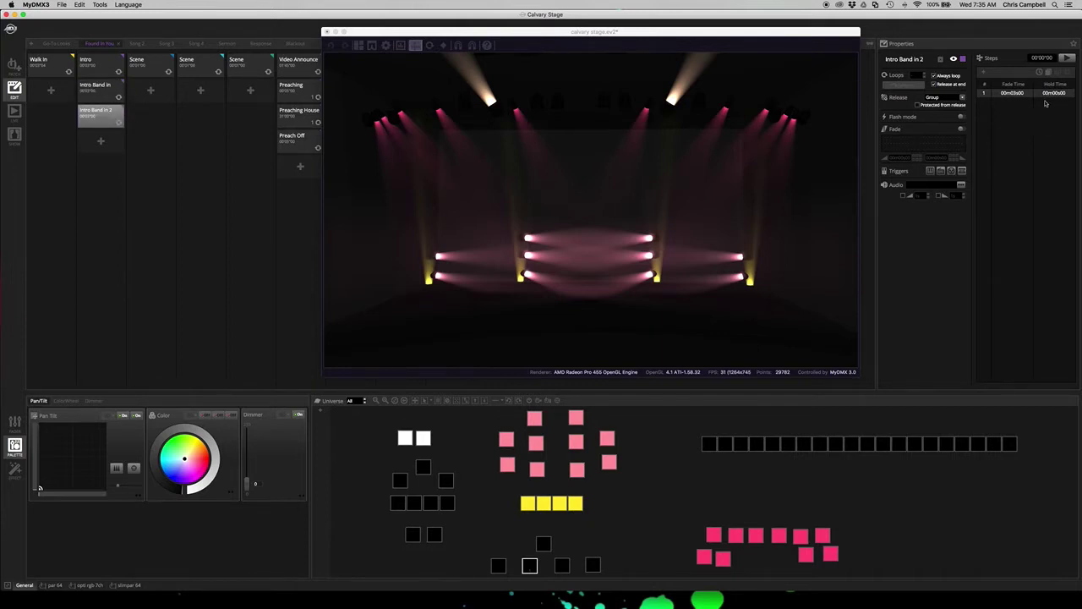
double_click(909, 59)
text(Verse 1)
key(Return)
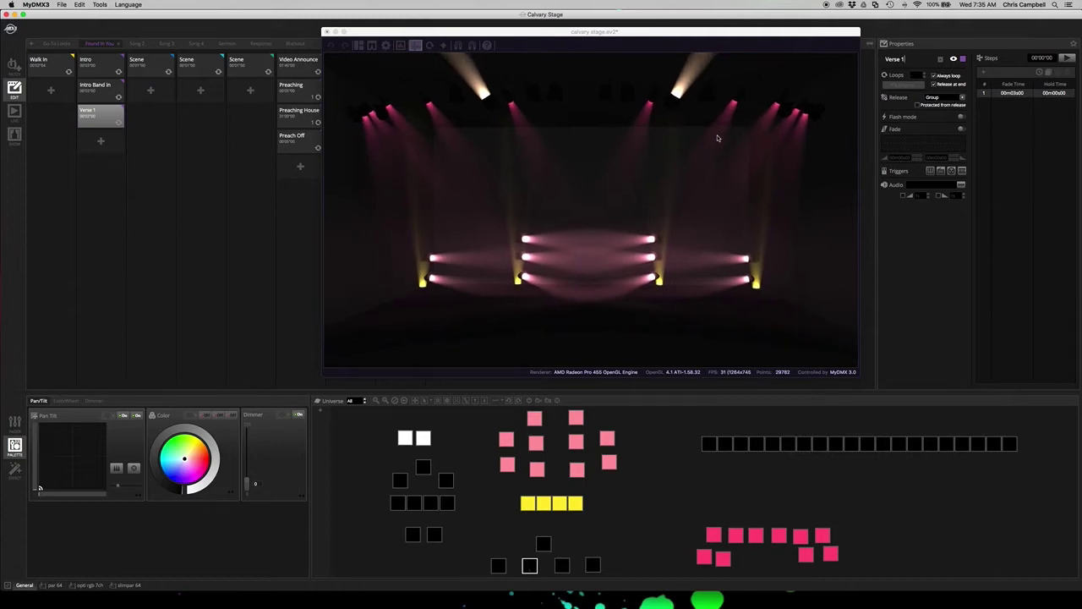
Step: Set step 1 of Verse 1 to a fade time of 00m00s00 and a hold time of 00m00s04
click(1019, 98)
click(1019, 98)
Step: Save the calvary stage.ev2 file in EasyView2 and switch back to MyDMX3
click(626, 32)
key(super+s)
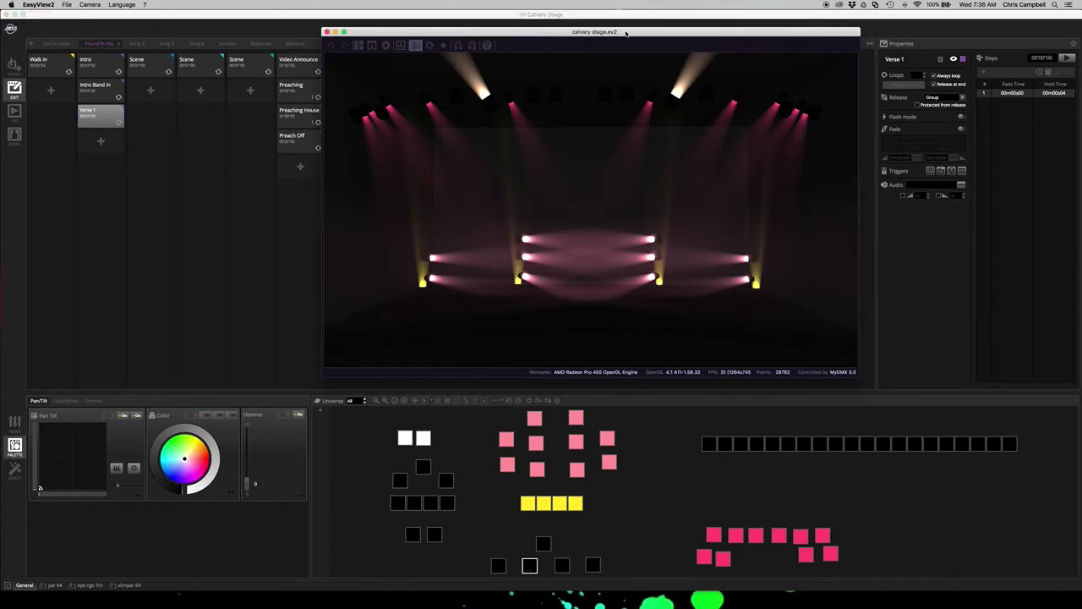
key(super+Tab)
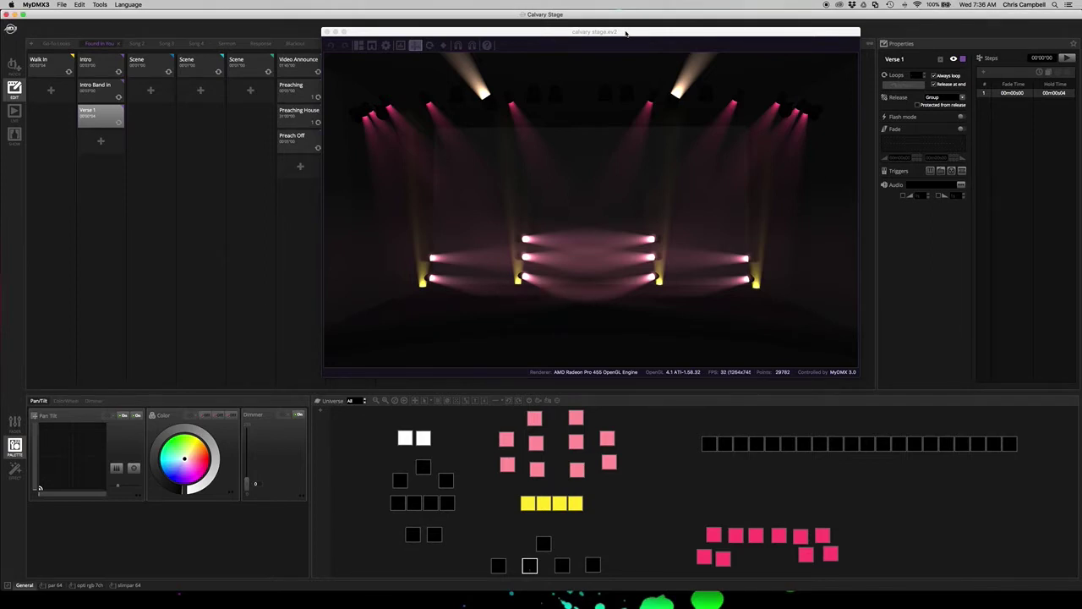
Step: Duplicate step 1 of Verse 1 and set step 2's fade time to 00m03s00
click(1021, 116)
click(1012, 94)
click(1058, 75)
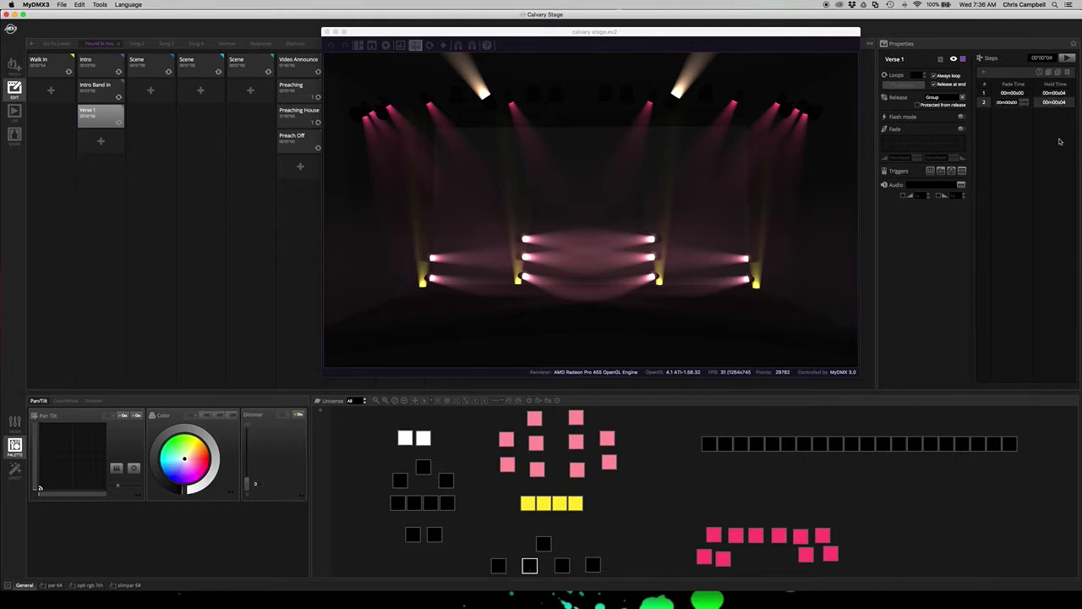
text(3)
key(Return)
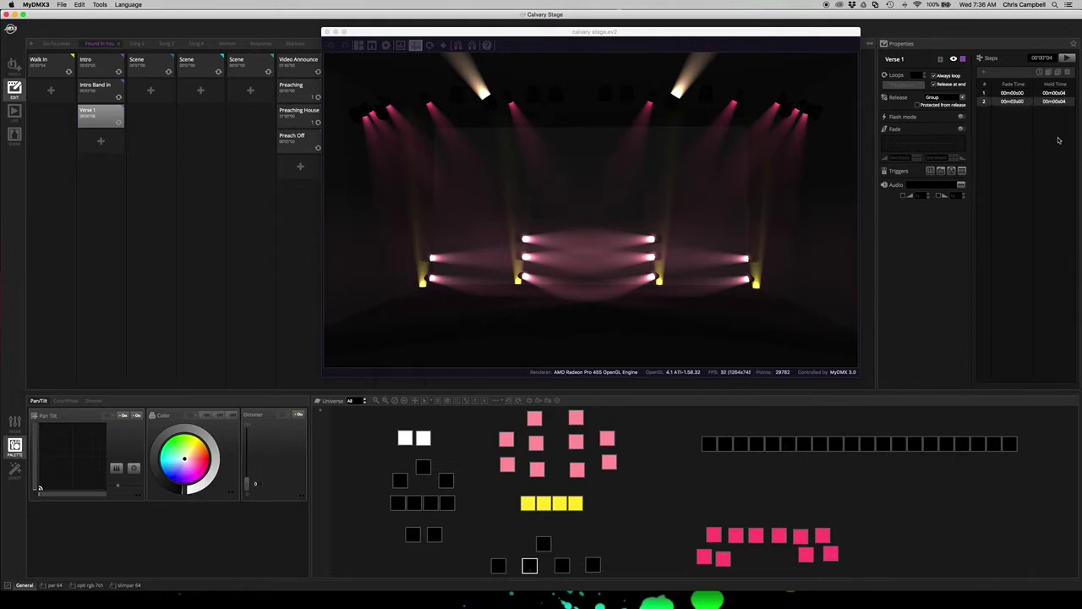
Step: In step 2 of Verse 1, raise the second fixture of the lowest four-fixture row to dimmer 255
drag(247, 486, 248, 433)
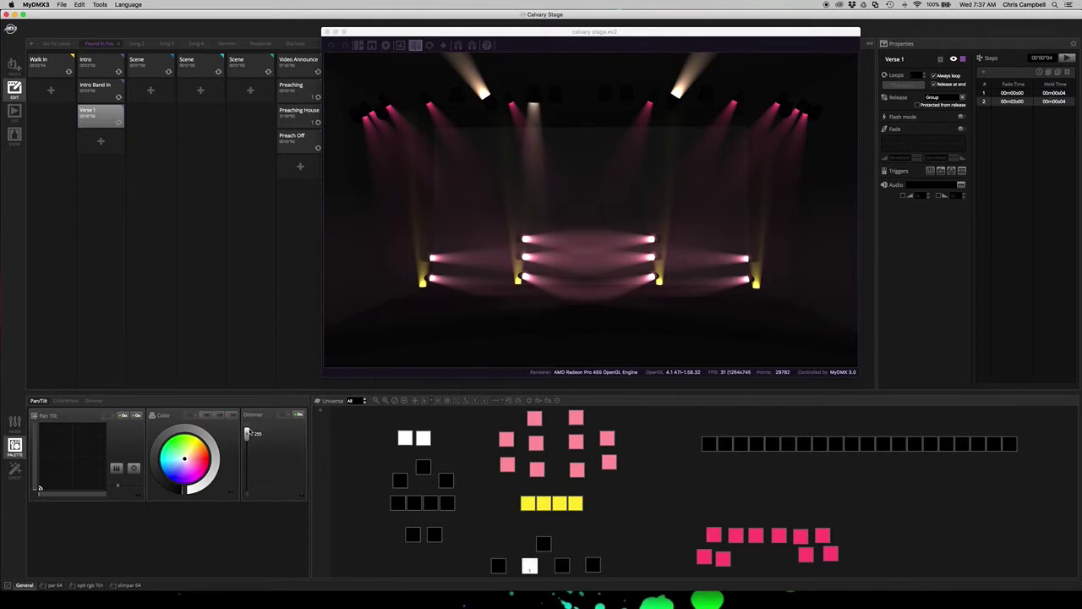
click(638, 417)
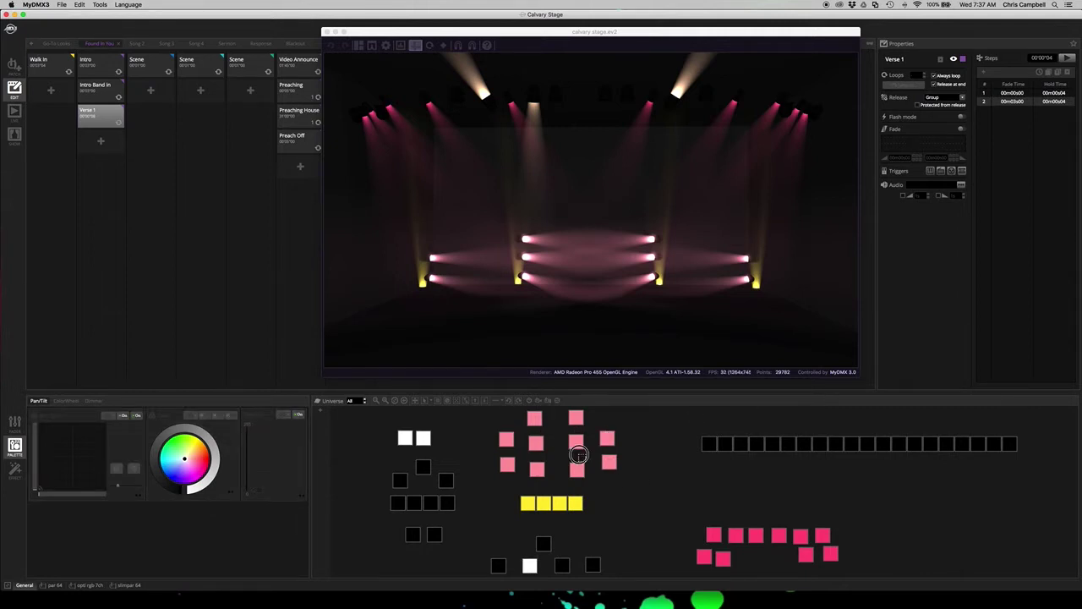
Step: In step 2, recolor the ten light-pink fixtures orange at dimmer 192 and the deep-pink group amber
drag(480, 409, 501, 457)
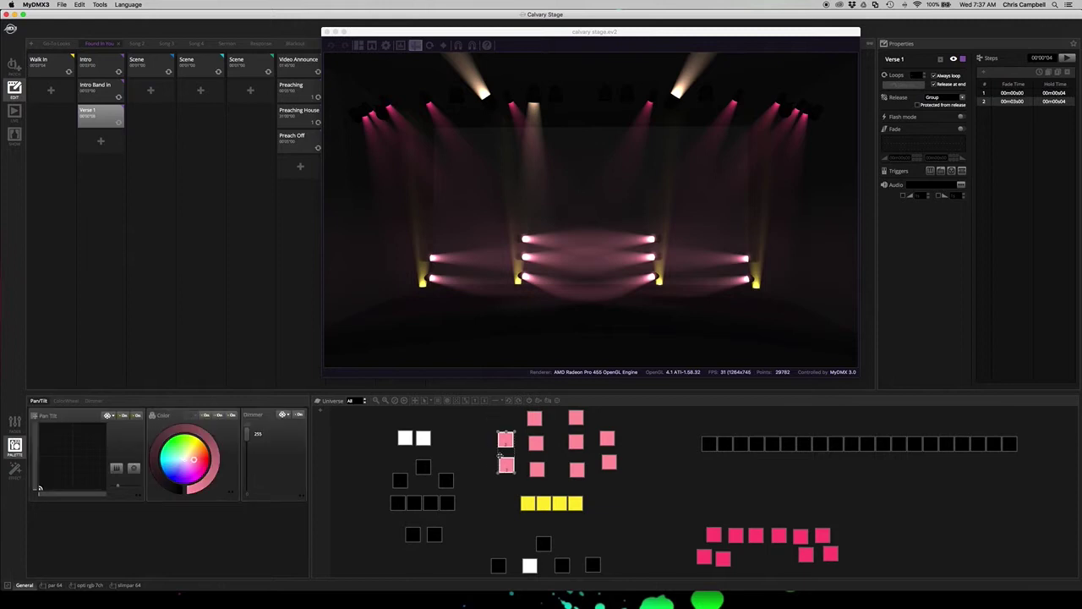
click(484, 418)
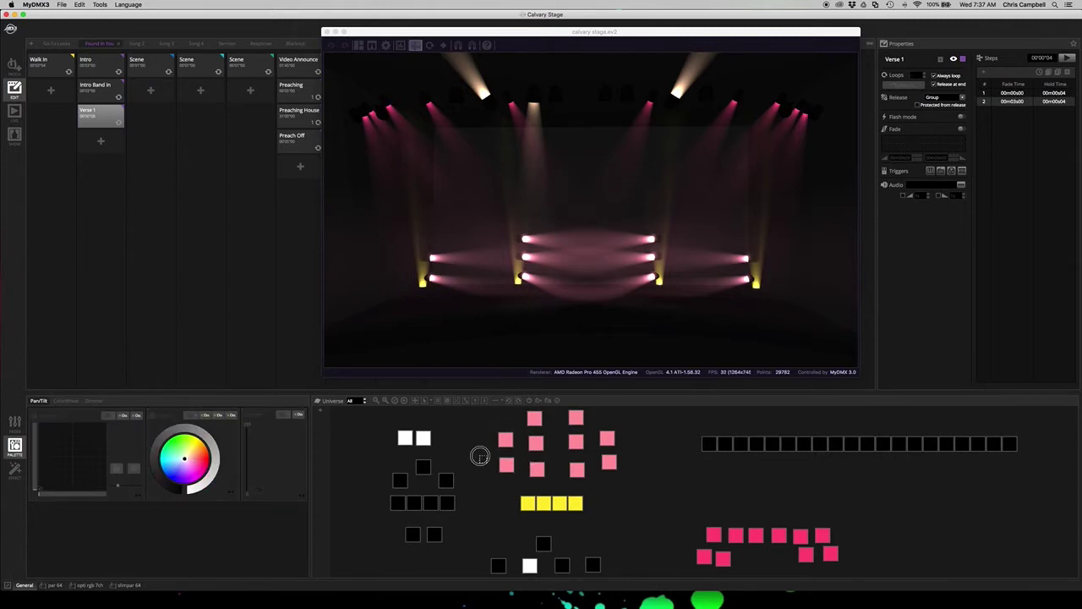
drag(502, 420, 618, 479)
mouse_move(248, 436)
mouse_down()
mouse_move(197, 456)
mouse_move(204, 449)
mouse_up()
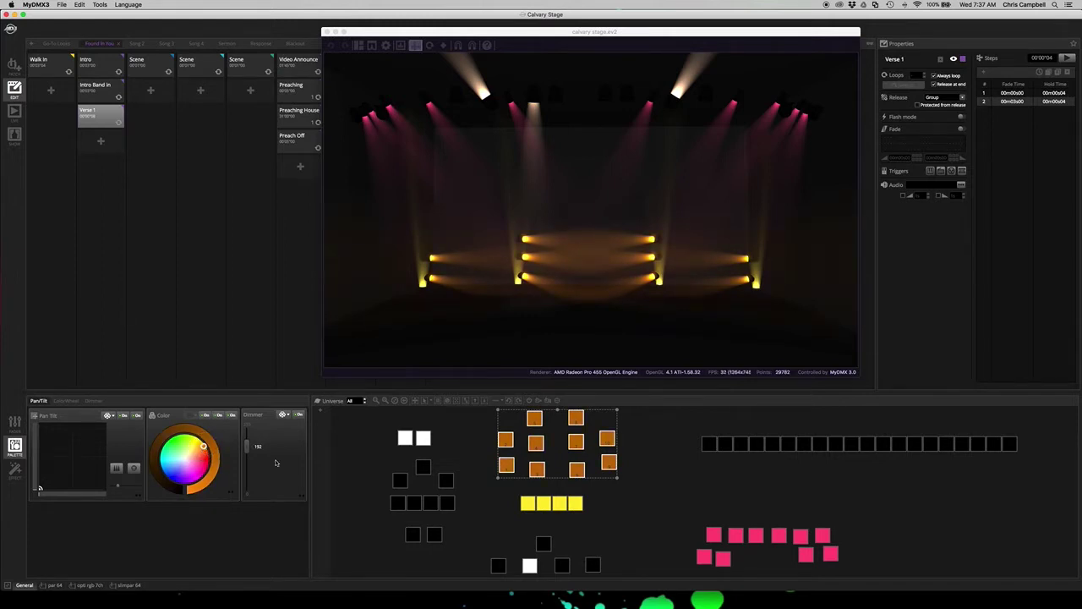
drag(679, 504, 855, 574)
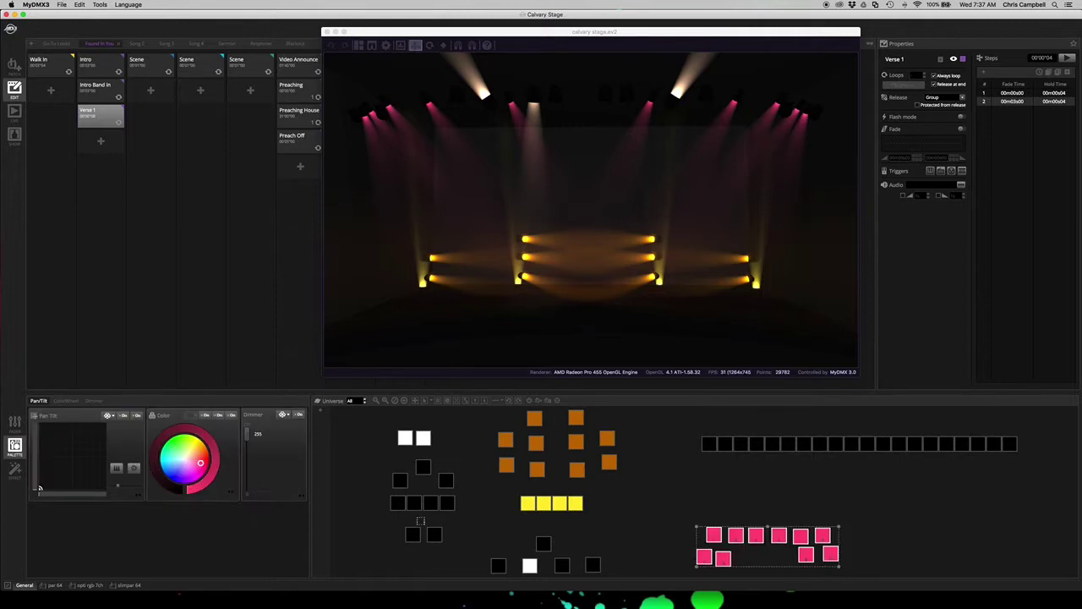
drag(201, 463, 201, 449)
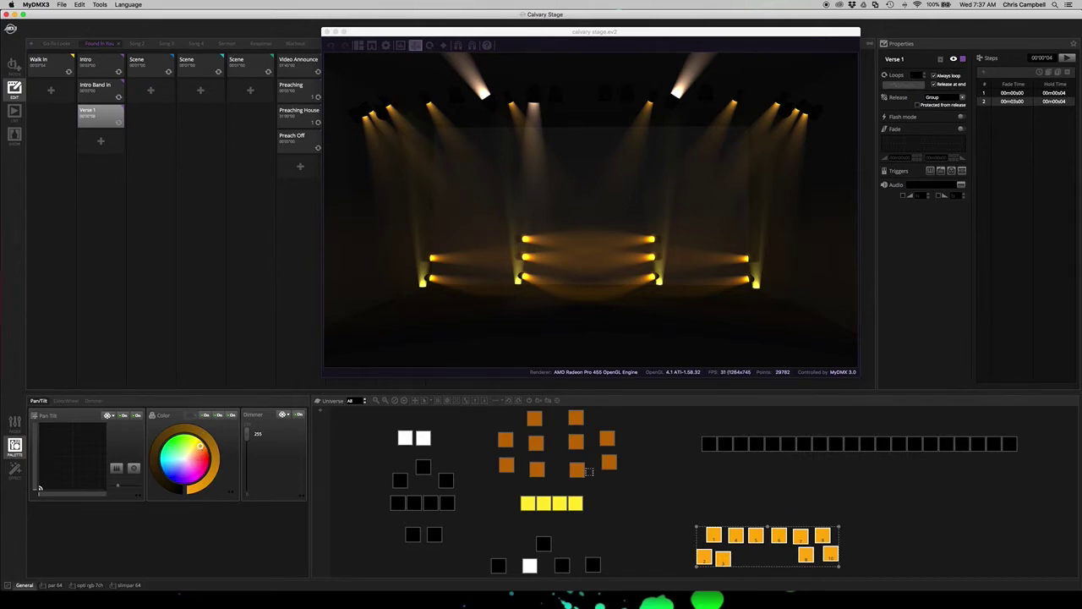
Step: Duplicate step 2 of Verse 1 and set step 3's fade time to 00m10s00
click(1013, 93)
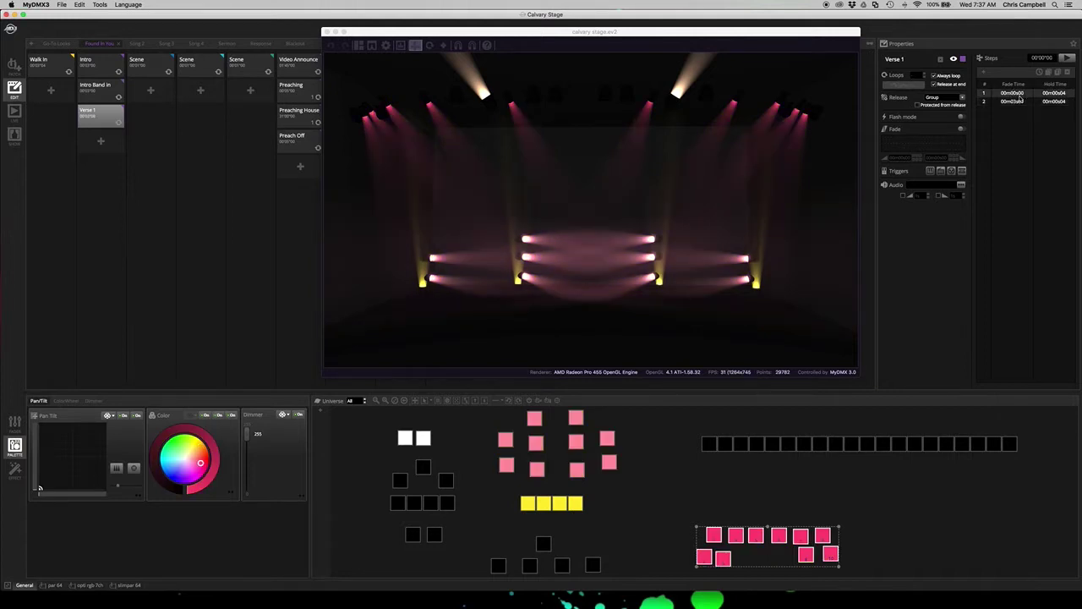
click(1016, 102)
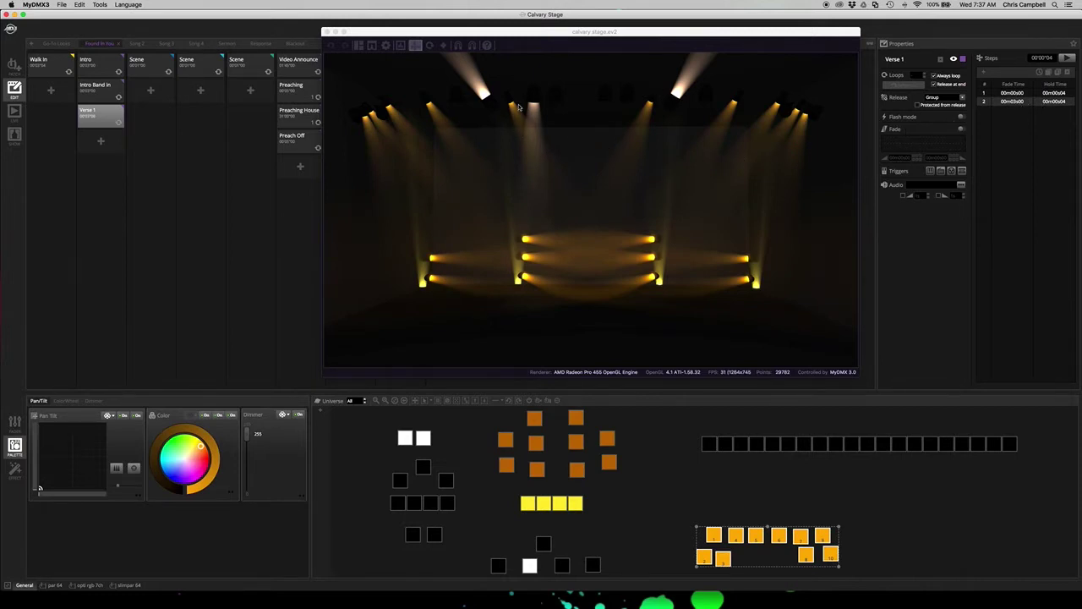
click(1050, 75)
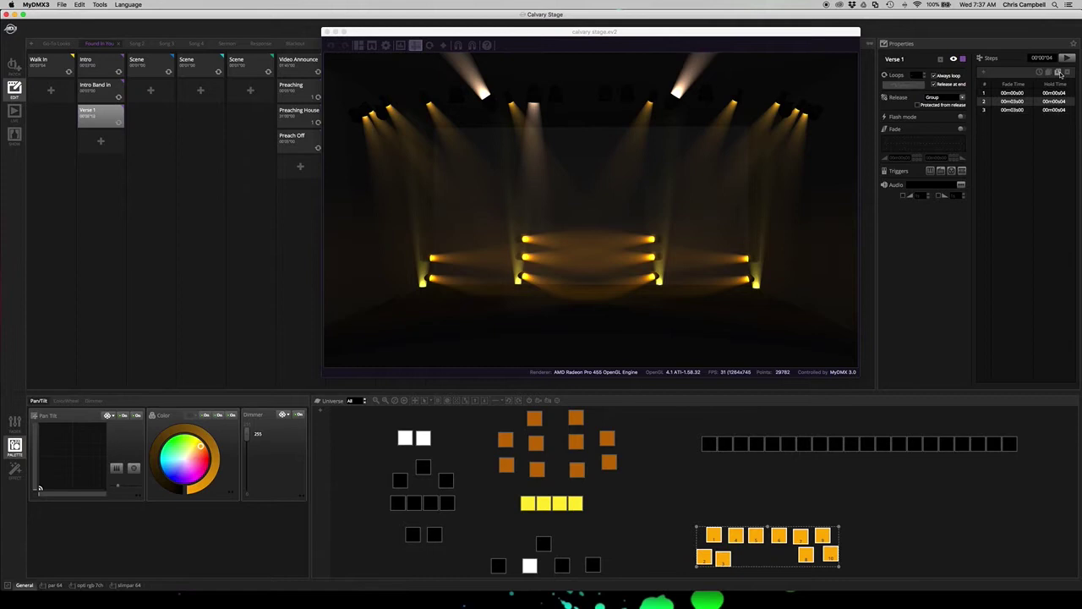
double_click(1017, 111)
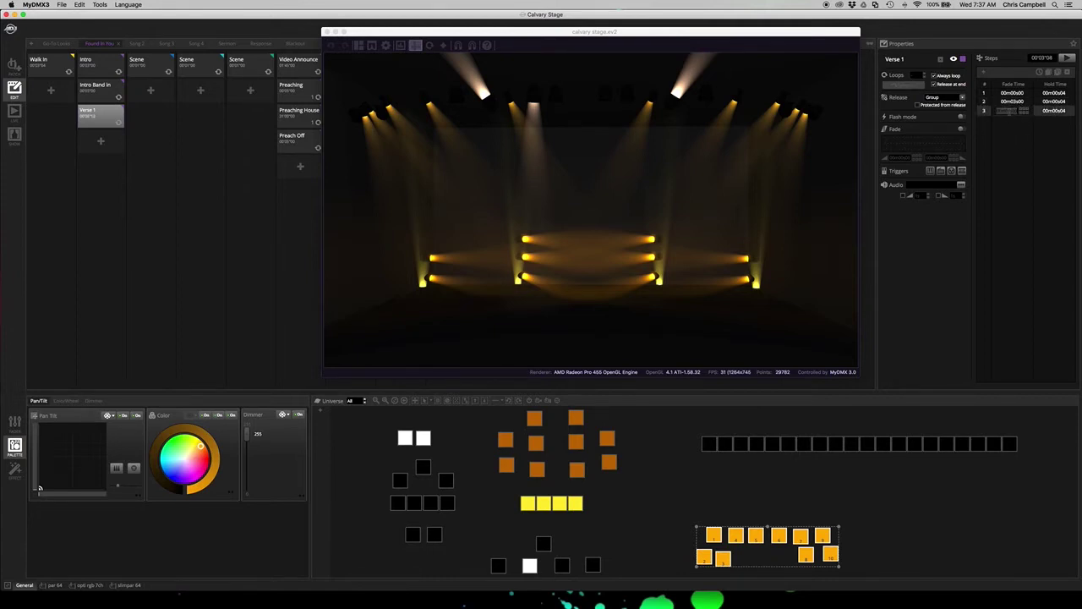
key(BackSpace)
text(1)
key(Return)
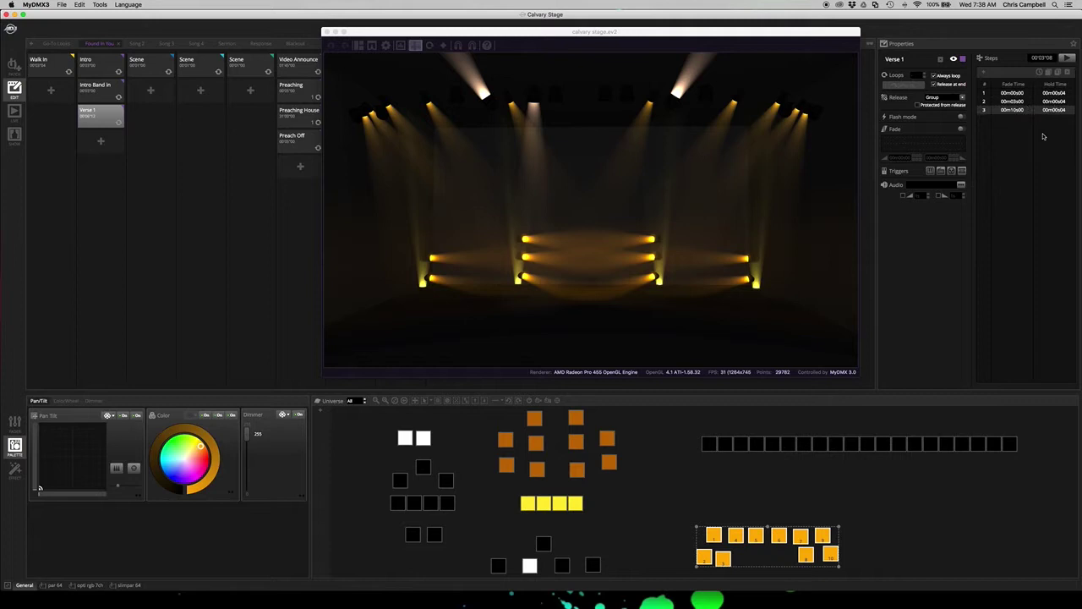
Step: In step 3, lower the pair of white fixtures to dimmer 186
click(407, 439)
shift+click(423, 438)
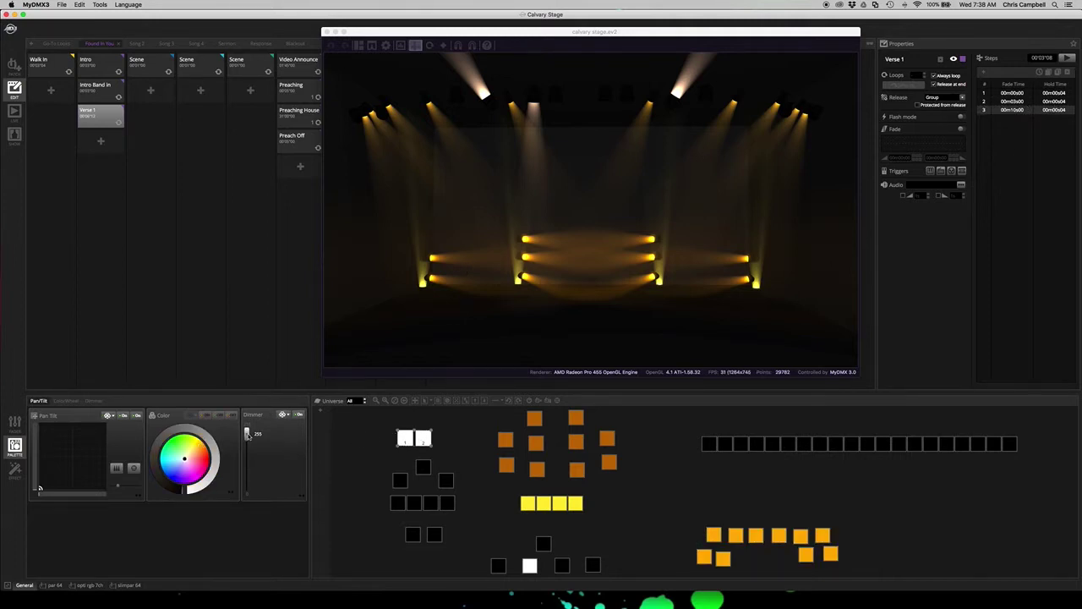
drag(246, 434, 246, 447)
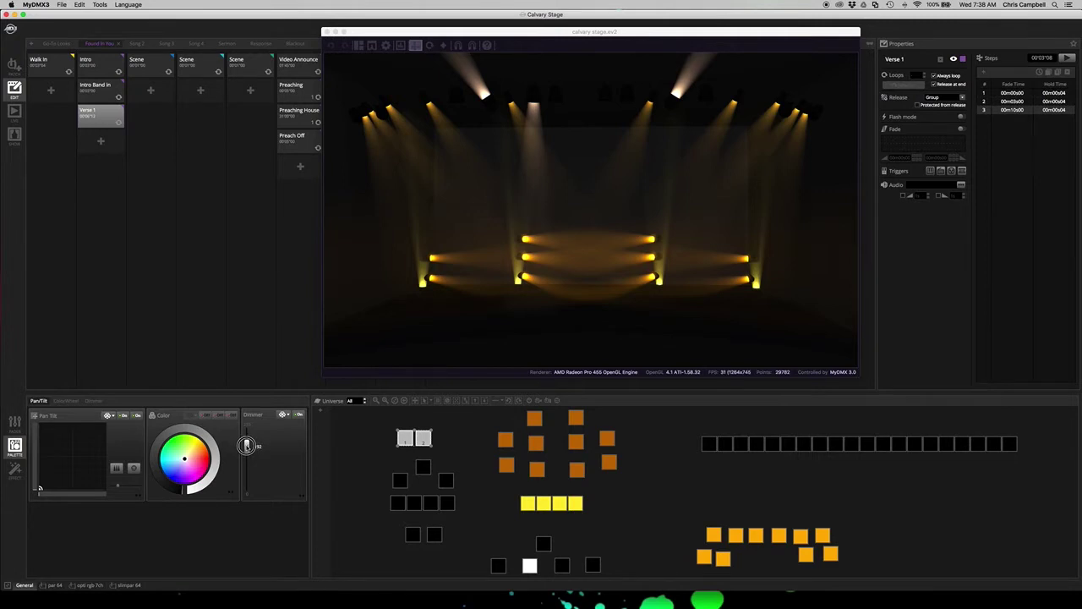
mouse_move(246, 442)
mouse_down()
mouse_move(244, 427)
mouse_move(246, 445)
mouse_up()
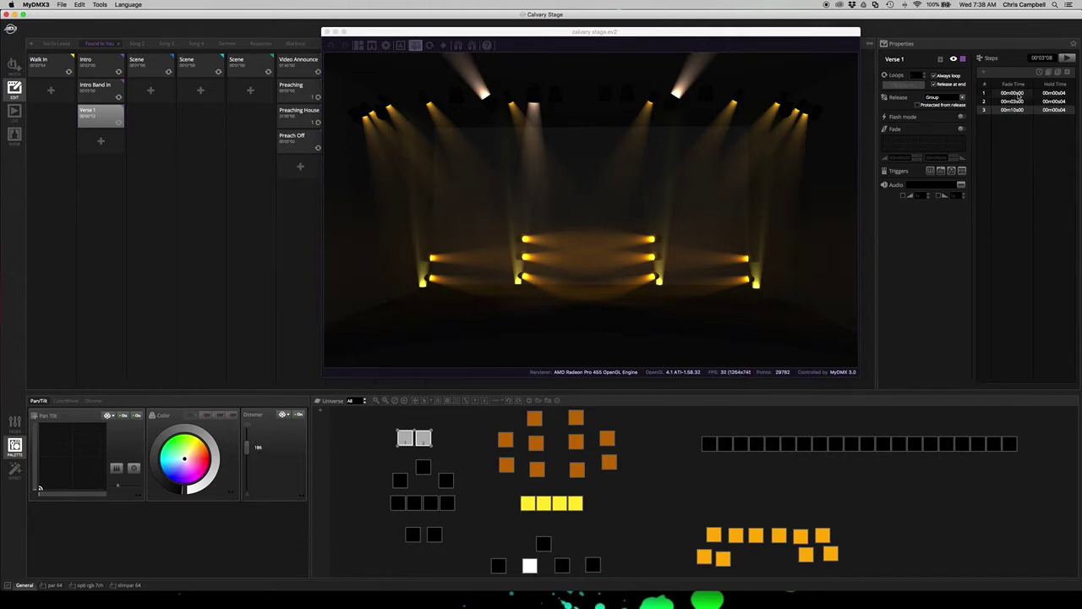
Step: Play the Verse 1 steps and turn off the scene's Always loop and Release at end options
click(1067, 58)
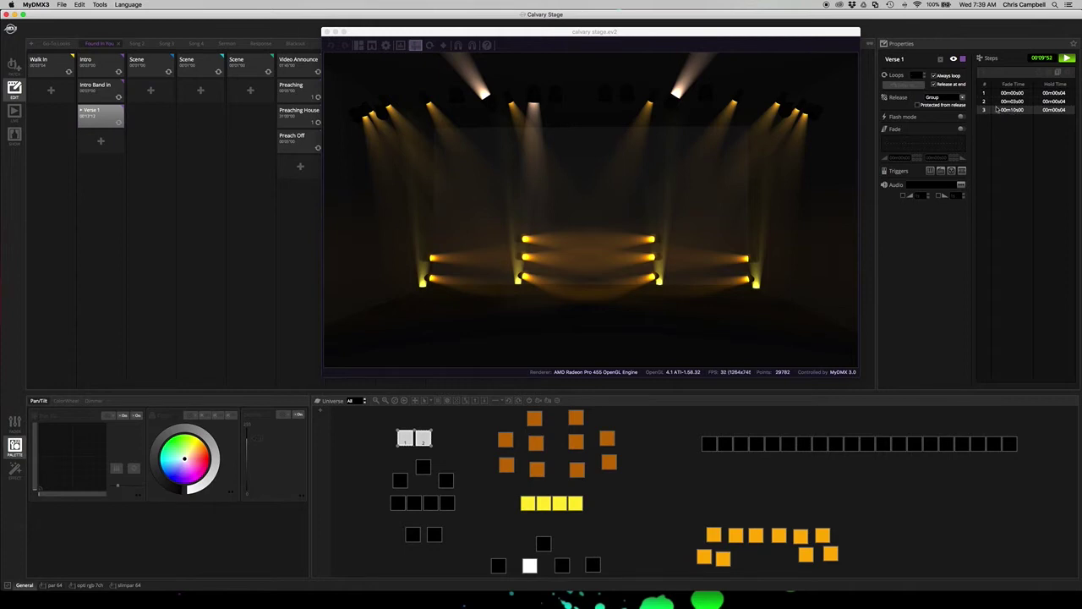
click(935, 76)
click(934, 85)
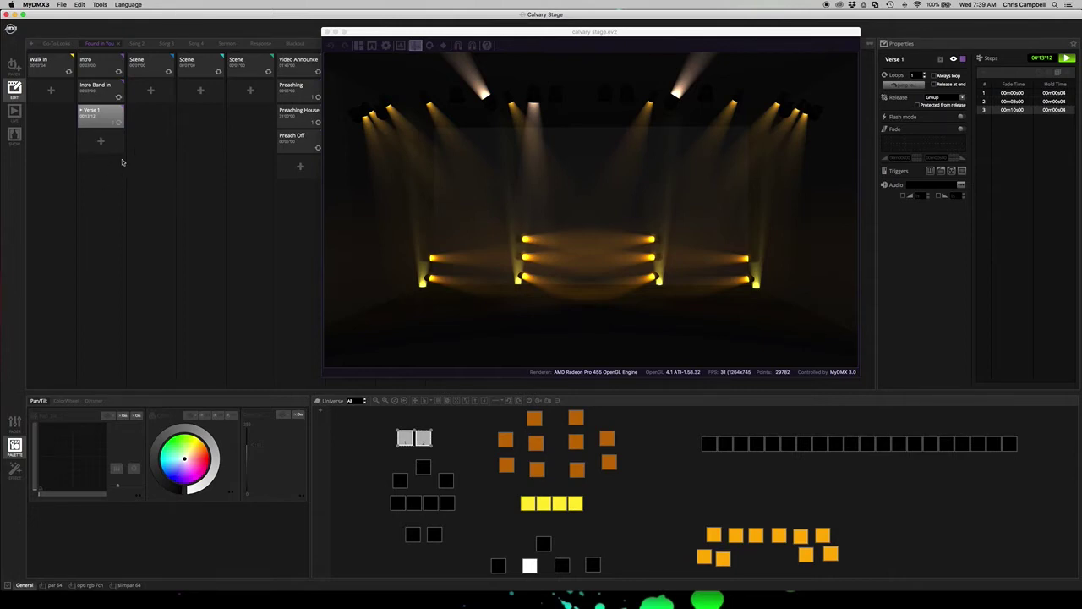
Step: Add a new scene below Verse 1 and name it Chorus
click(101, 142)
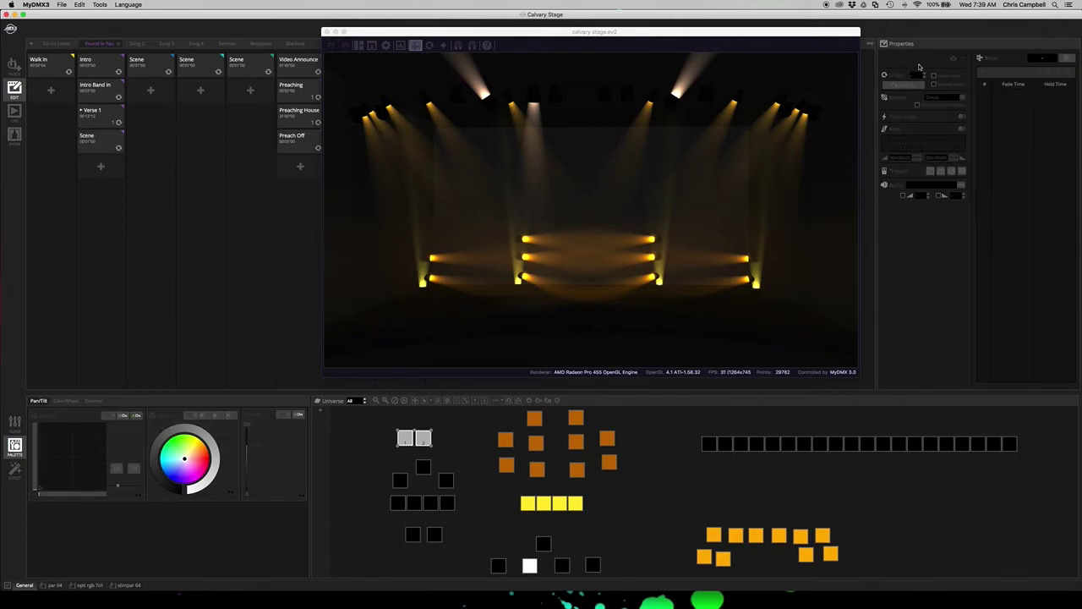
click(102, 140)
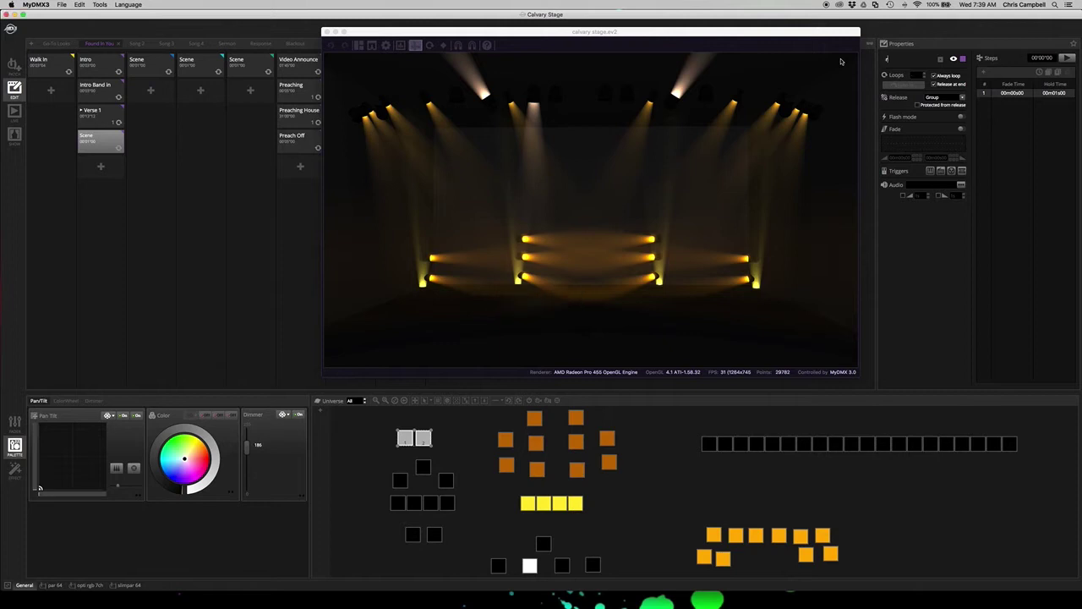
text(Chorus)
key(Return)
double_click(1013, 94)
text(0)
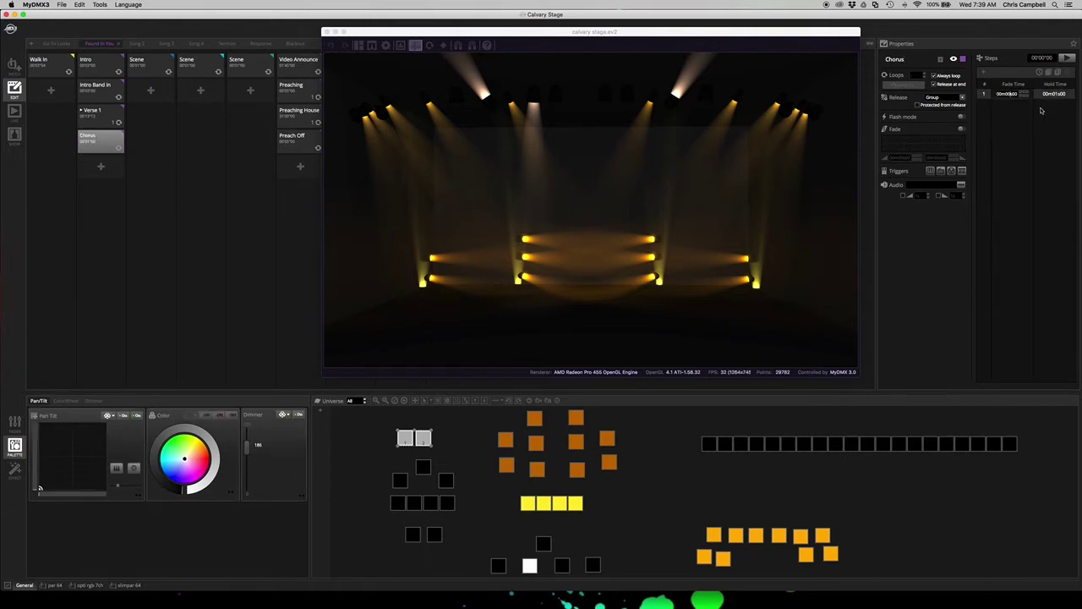
text(3)
key(Return)
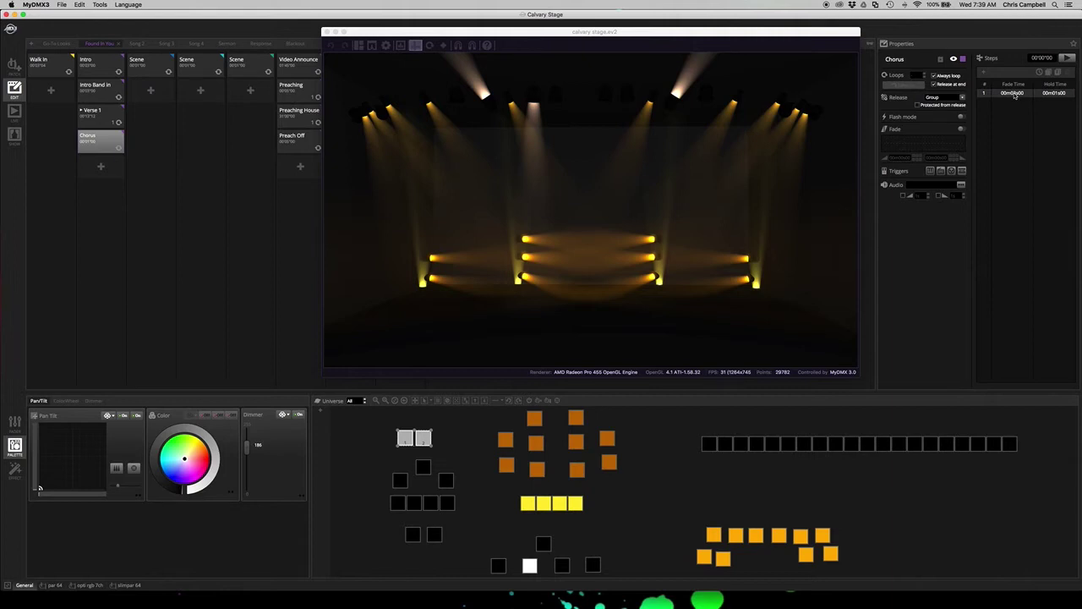
double_click(1015, 94)
text(0)
key(Return)
Step: Duplicate the Chorus scene's step and set step 2's fade time to 00m03s00
click(1049, 73)
double_click(1012, 103)
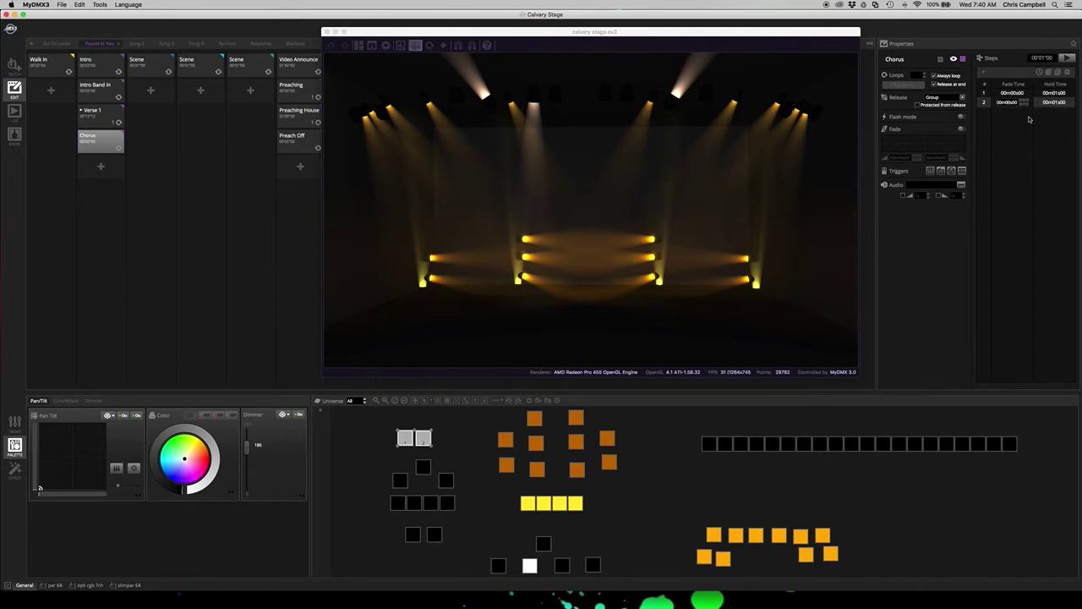
text(3)
key(Return)
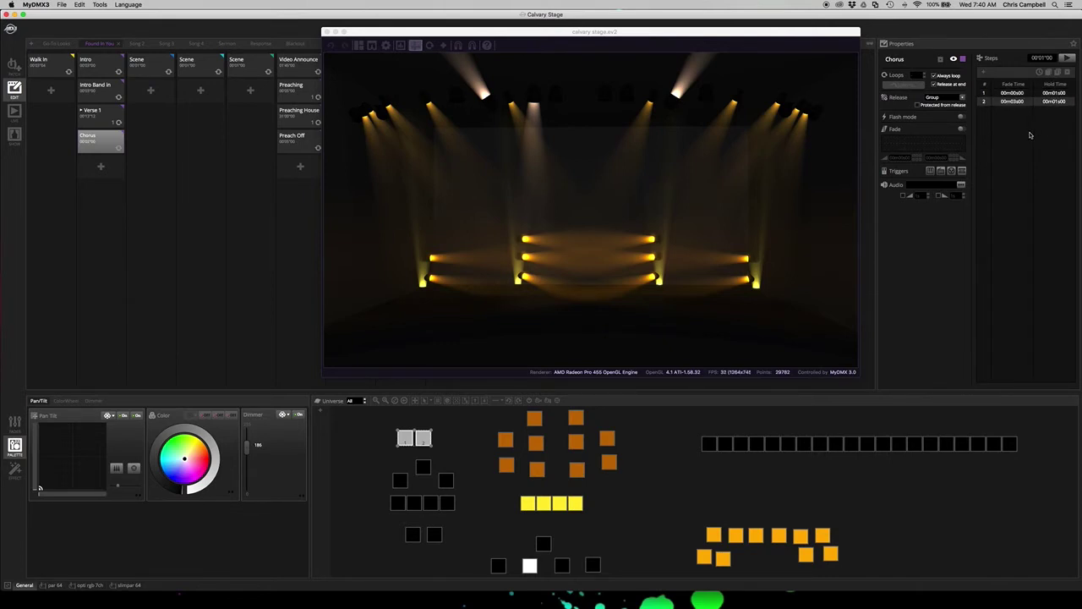
Step: In Chorus step 2, raise the three unlit fixtures of the bottom row to dimmer 166 and brighten the single fixture above them
click(498, 565)
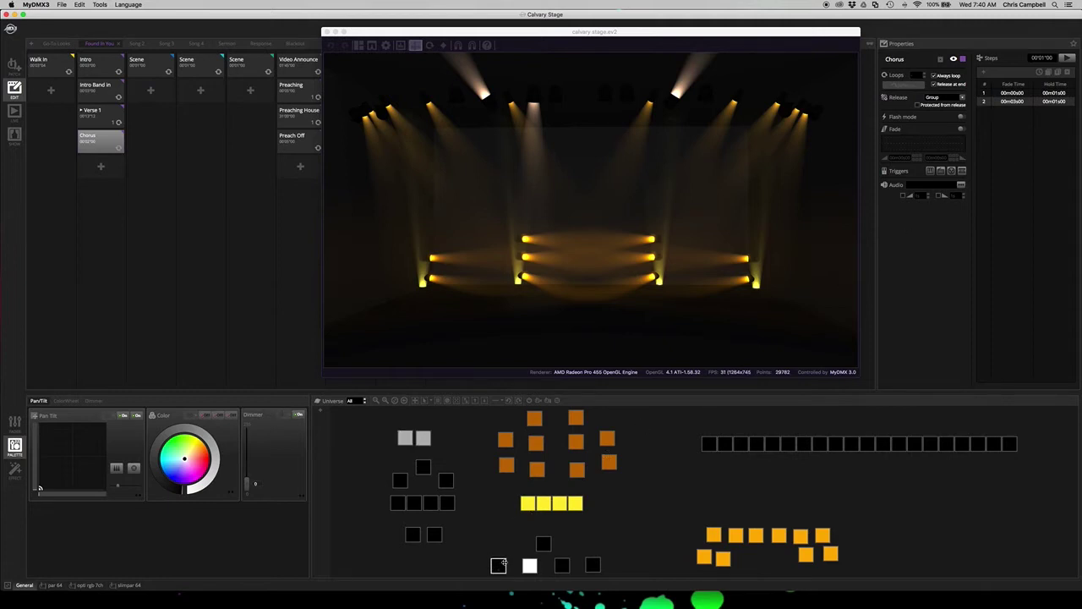
shift+click(566, 567)
shift+click(596, 565)
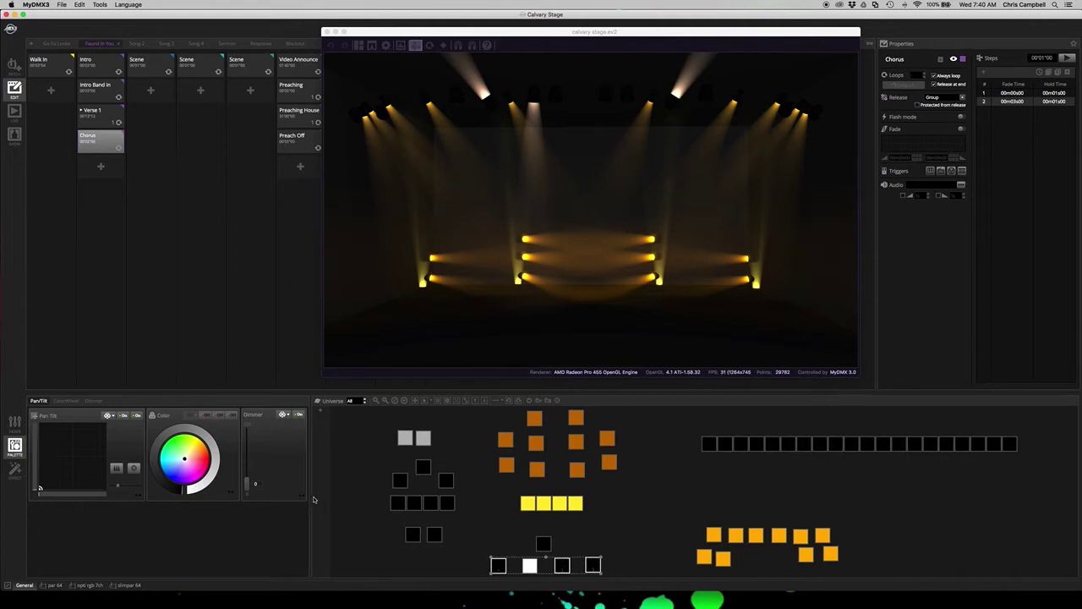
drag(248, 473, 250, 454)
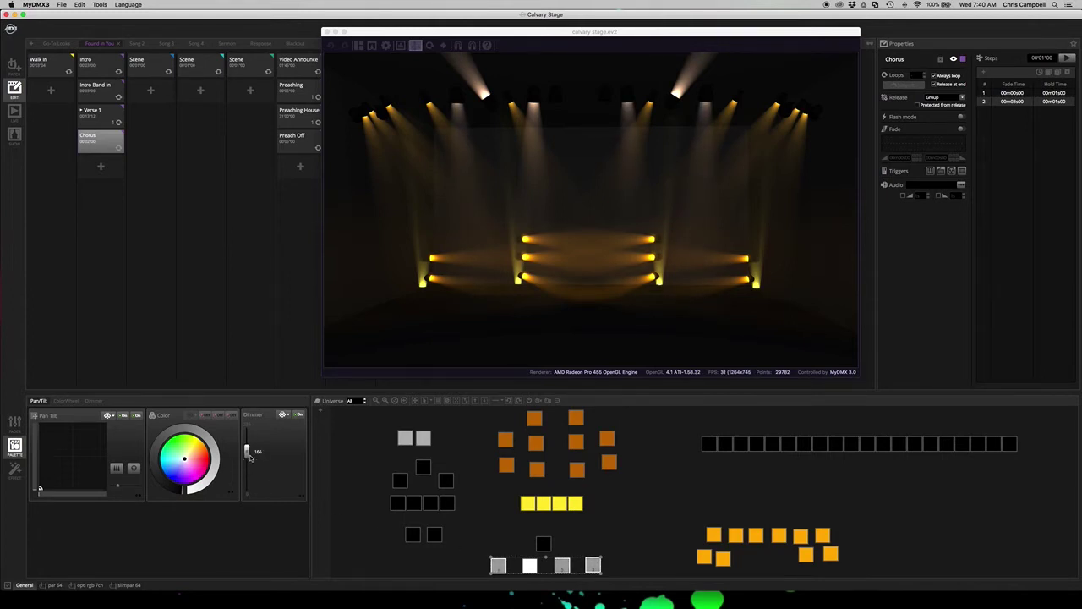
click(543, 544)
drag(247, 483, 247, 447)
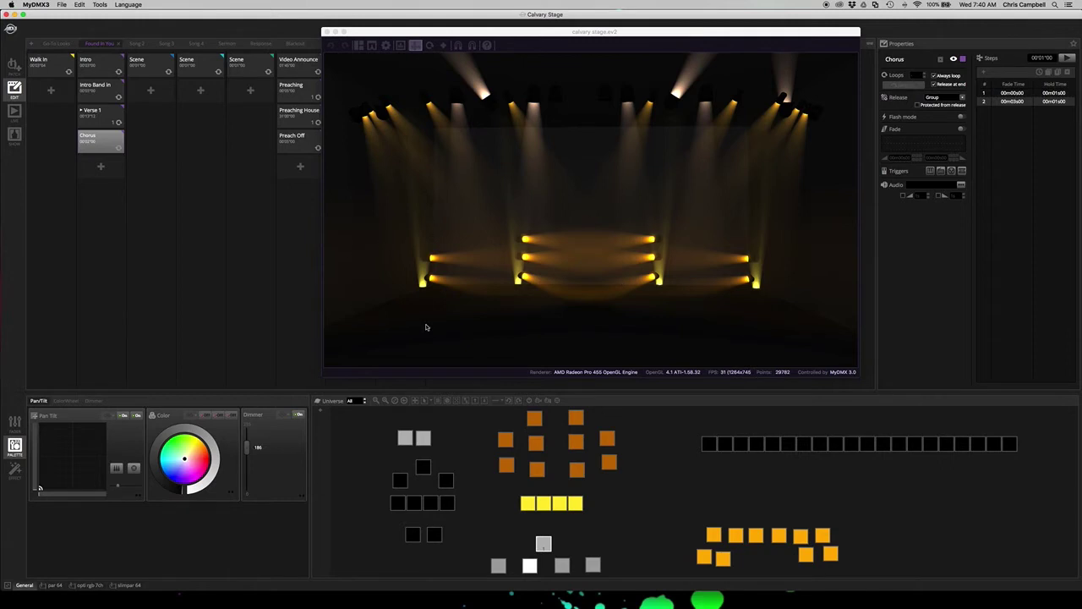
drag(247, 448, 247, 444)
Step: Raise the unlit pair beneath the row of four black fixtures to dimmer 255
drag(453, 528, 397, 531)
drag(248, 487, 247, 447)
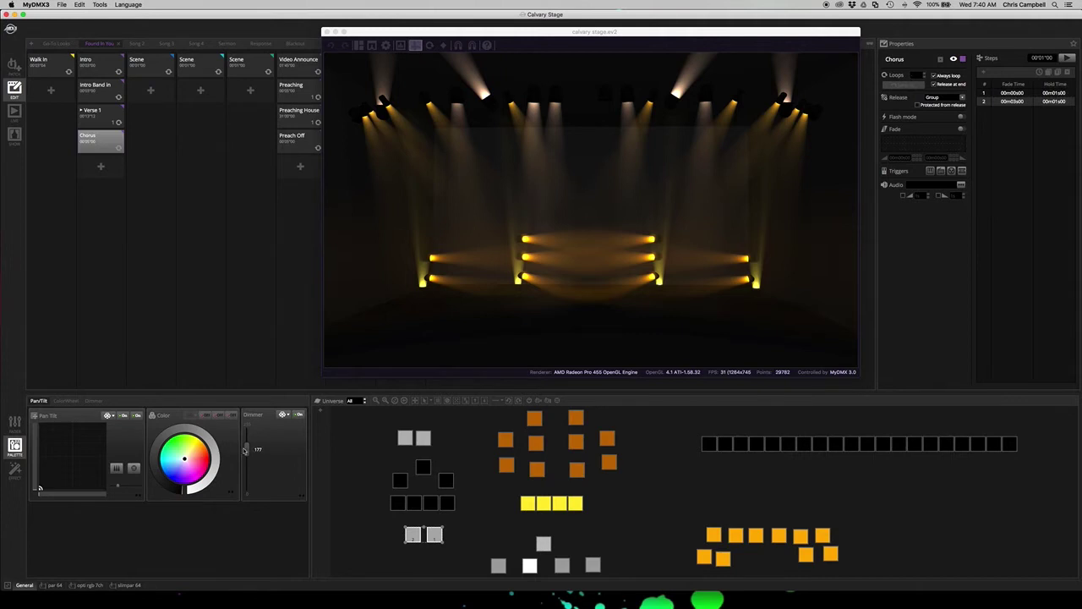
drag(247, 447, 249, 430)
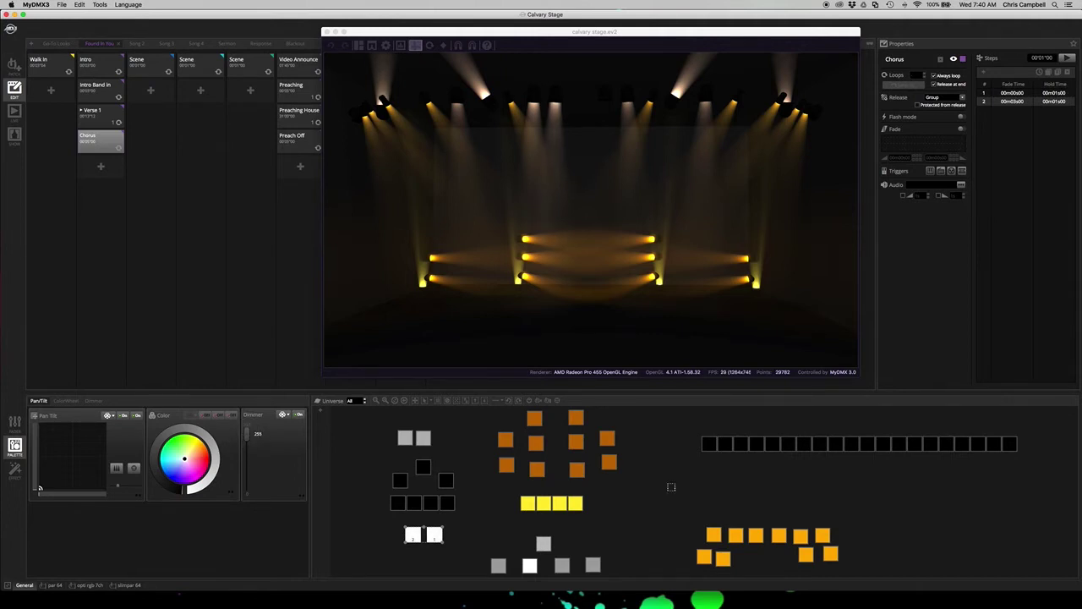
Step: Recolor the ten orange fixtures to yellow at dimmer 255, and the lower amber group of ten to light pink
drag(488, 415, 632, 480)
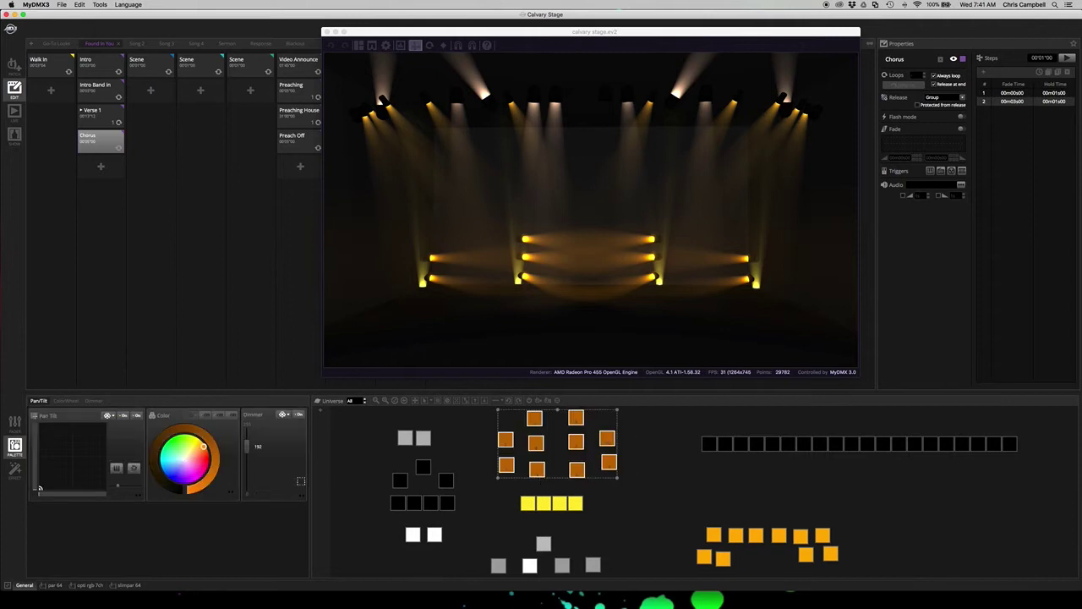
click(196, 448)
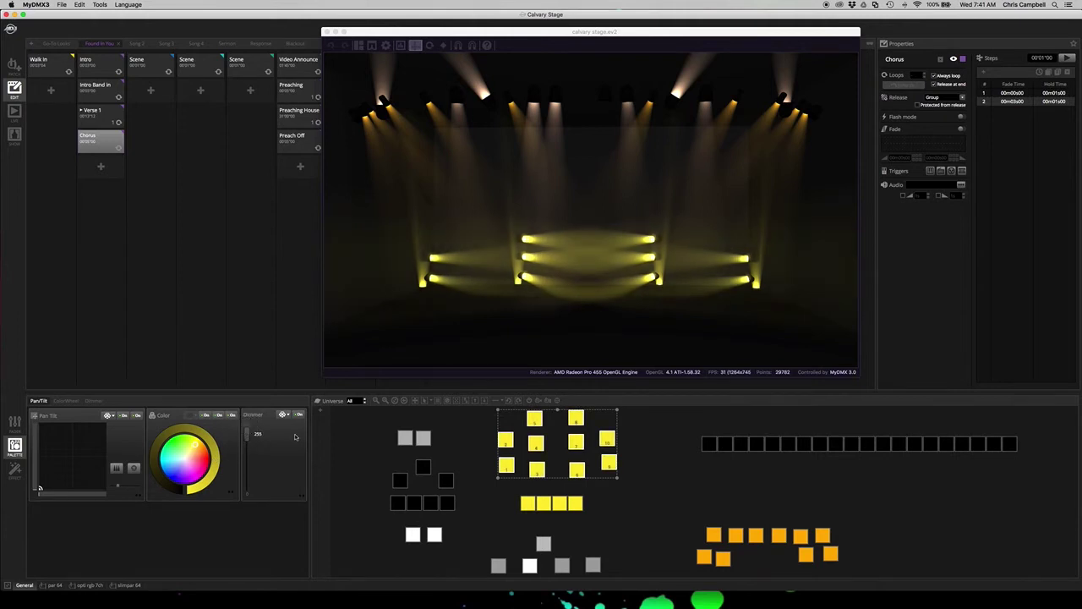
click(696, 518)
drag(856, 572, 669, 518)
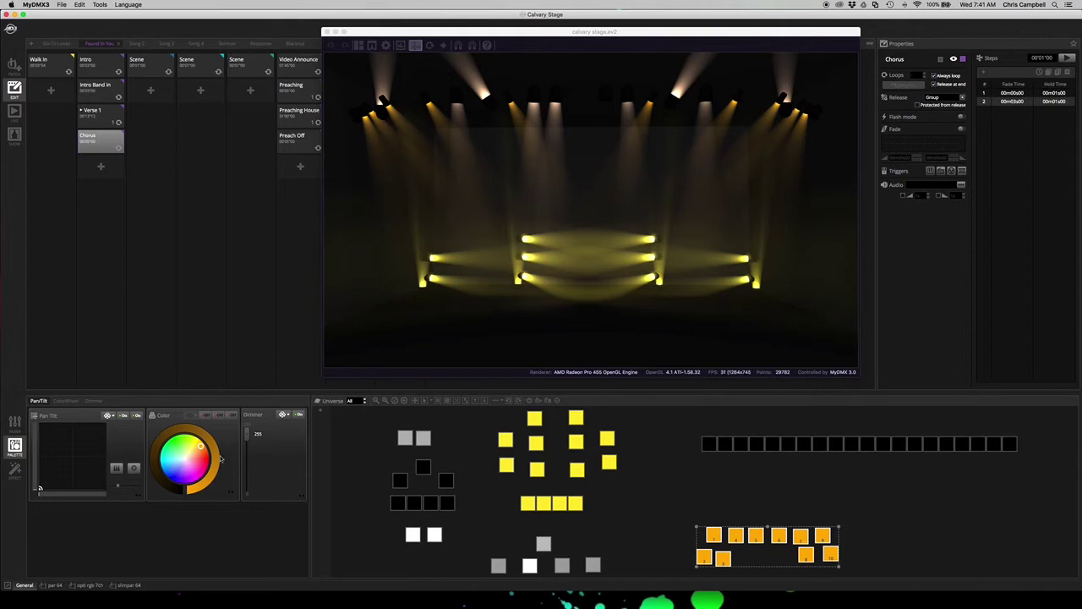
click(190, 463)
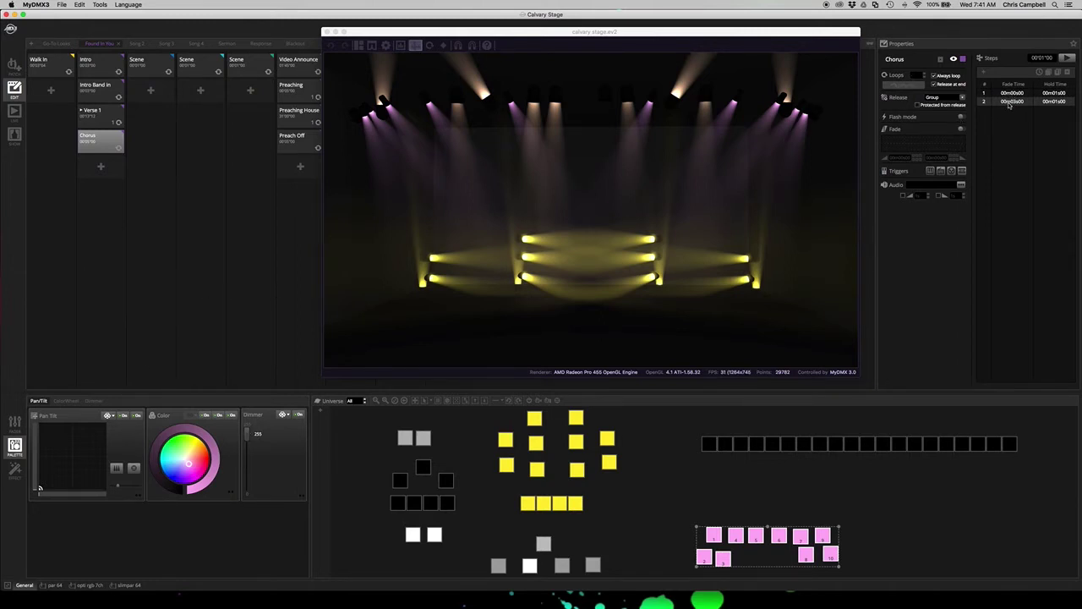
Step: Duplicate Chorus step 2 and set the new step 3's fade time to 00m10s00
click(1057, 74)
click(1014, 111)
double_click(1014, 111)
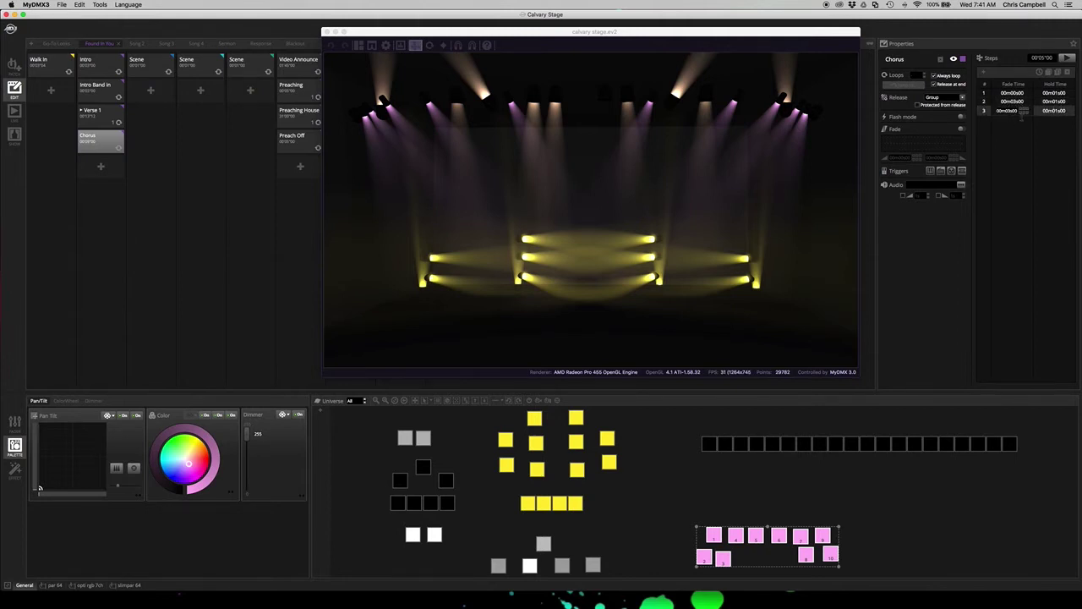
text(1)
key(Return)
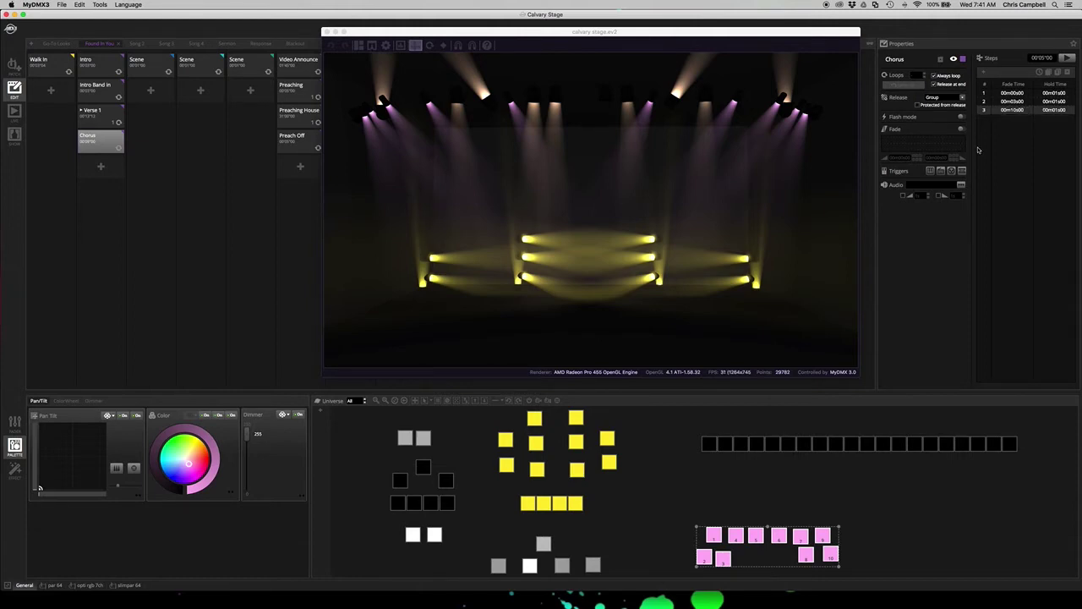
Step: In Chorus step 3, lower the upper pair of white fixtures to dimmer 130
drag(402, 425, 405, 438)
shift+click(423, 438)
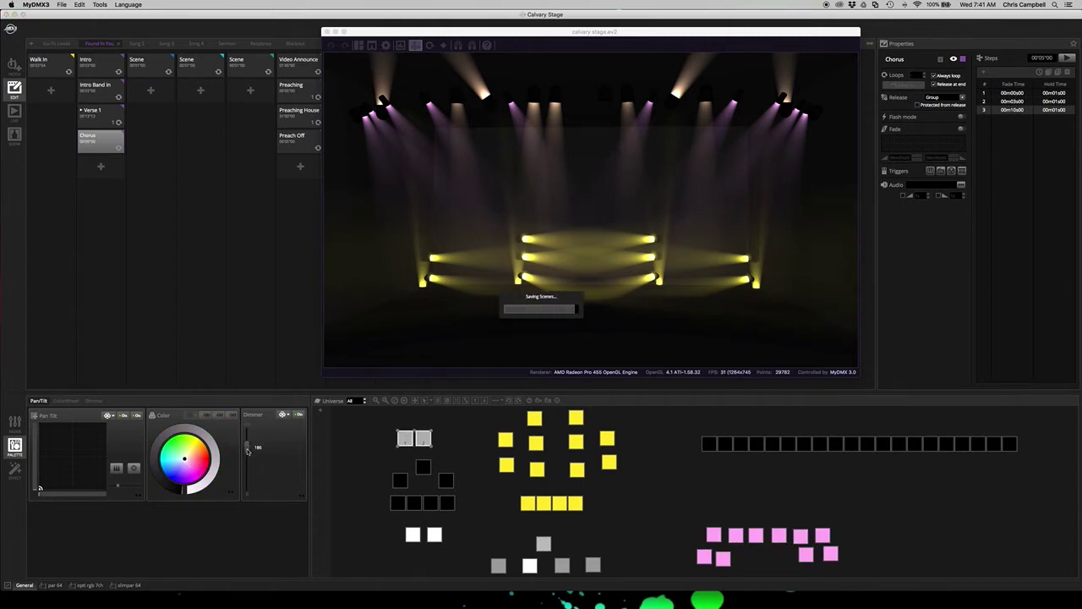
drag(247, 449, 247, 459)
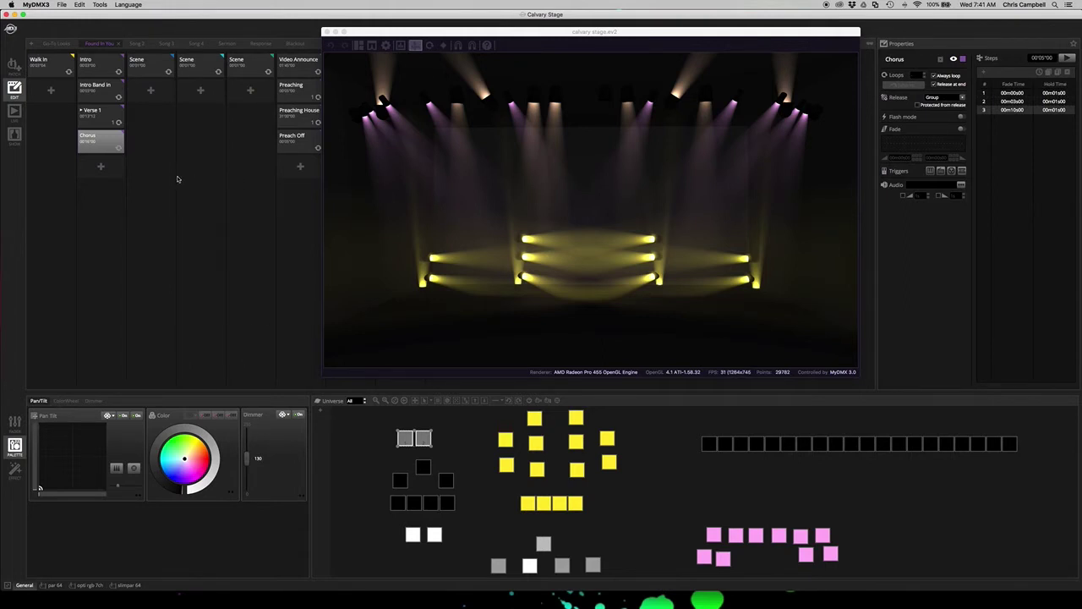
Step: Add a new scene below Chorus and name it Verse 2
click(101, 166)
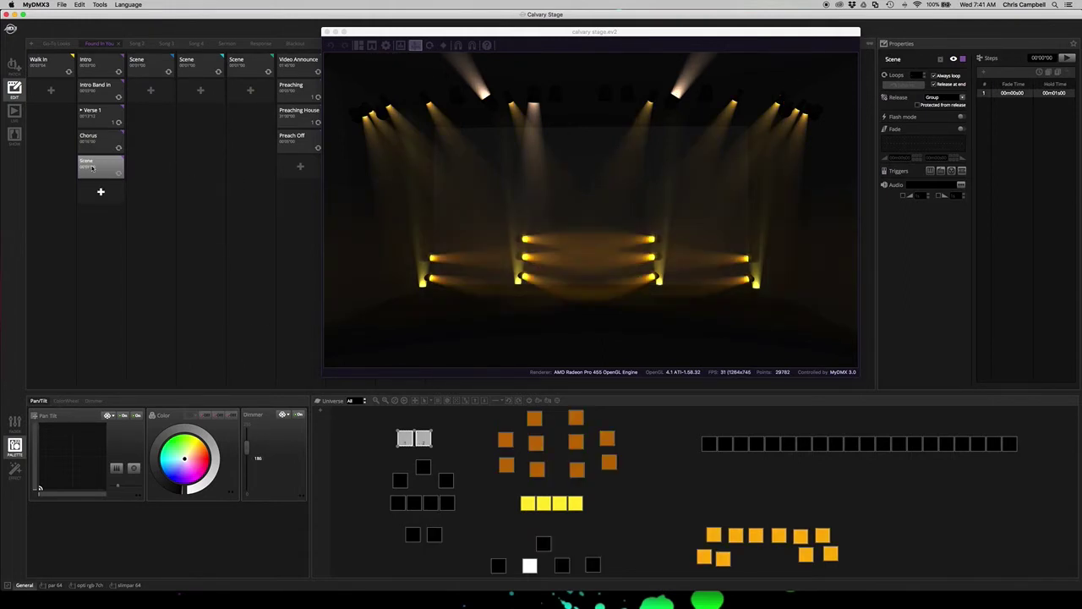
double_click(908, 60)
text(Verse 2)
Step: Turn off Always loop and Release at end for Chorus and Verse 2, and duplicate Verse 2's step twice
click(112, 141)
click(933, 76)
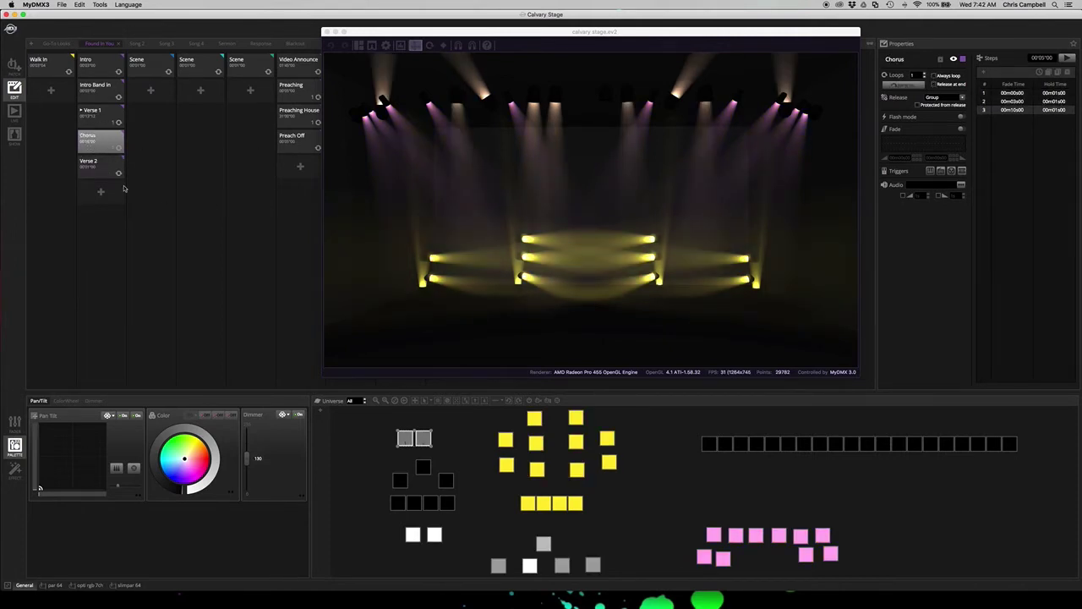
click(94, 173)
click(933, 76)
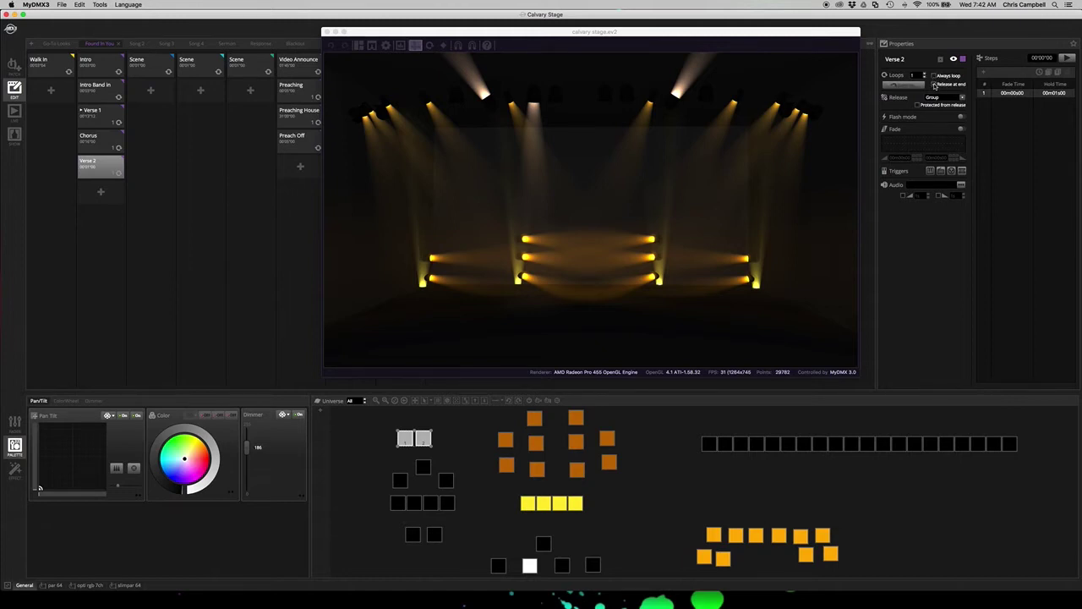
click(1054, 74)
click(1054, 75)
Step: Add a new scene below Verse 2 and name it Chorus 2
click(94, 194)
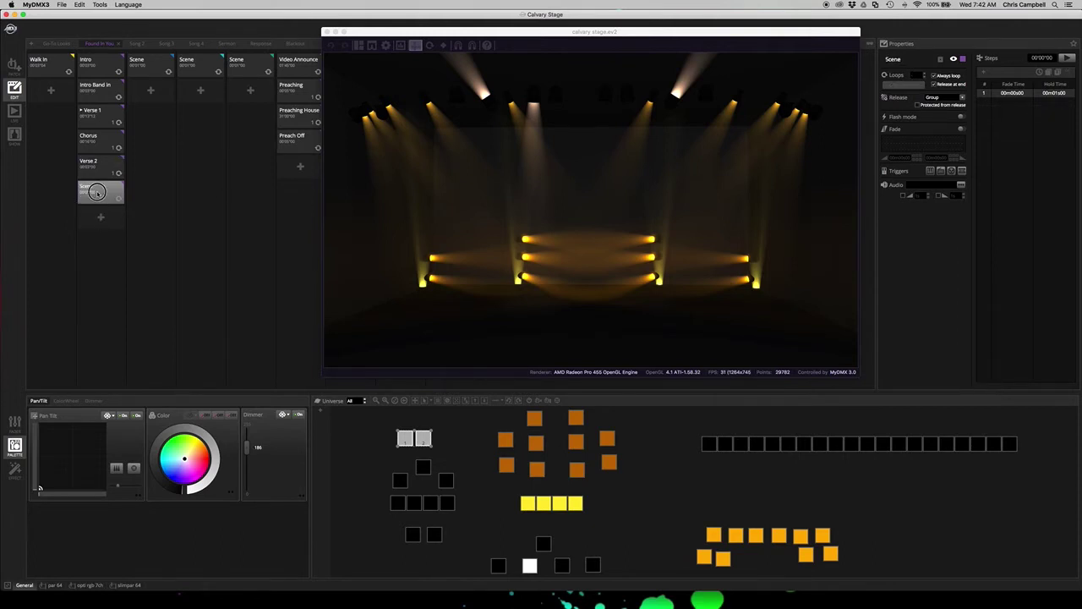
double_click(913, 58)
text(Chros)
text(rus 2)
key(Return)
Step: Duplicate Chorus 2's step twice and set the fade times to 00m03s00 for step 2 and 00m10s00 for step 3
click(1049, 73)
click(1049, 73)
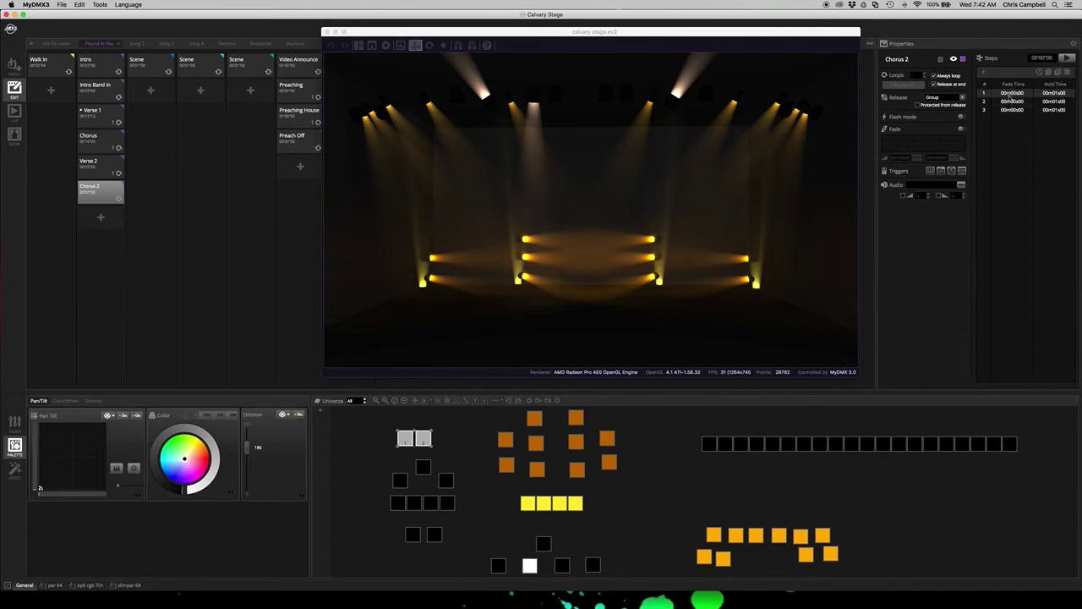
click(1012, 102)
click(1012, 103)
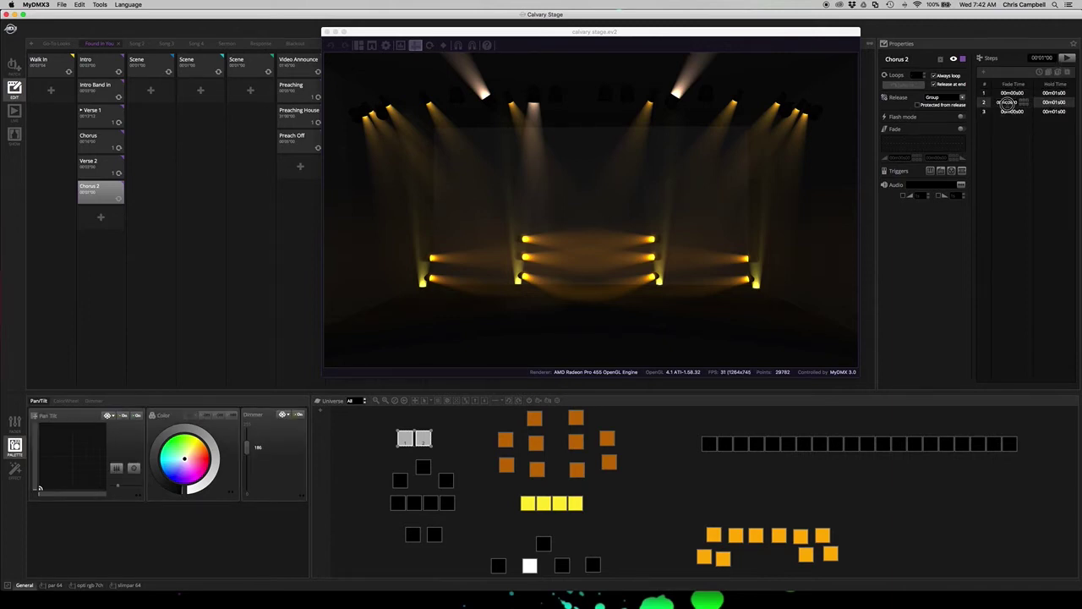
click(1013, 110)
click(1012, 111)
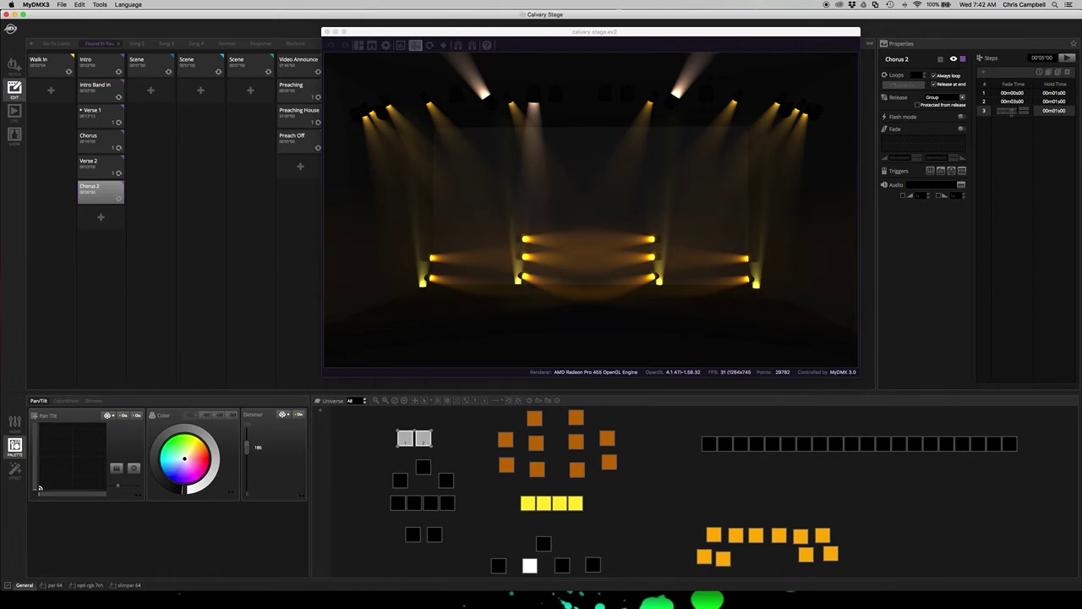
text(10)
key(Return)
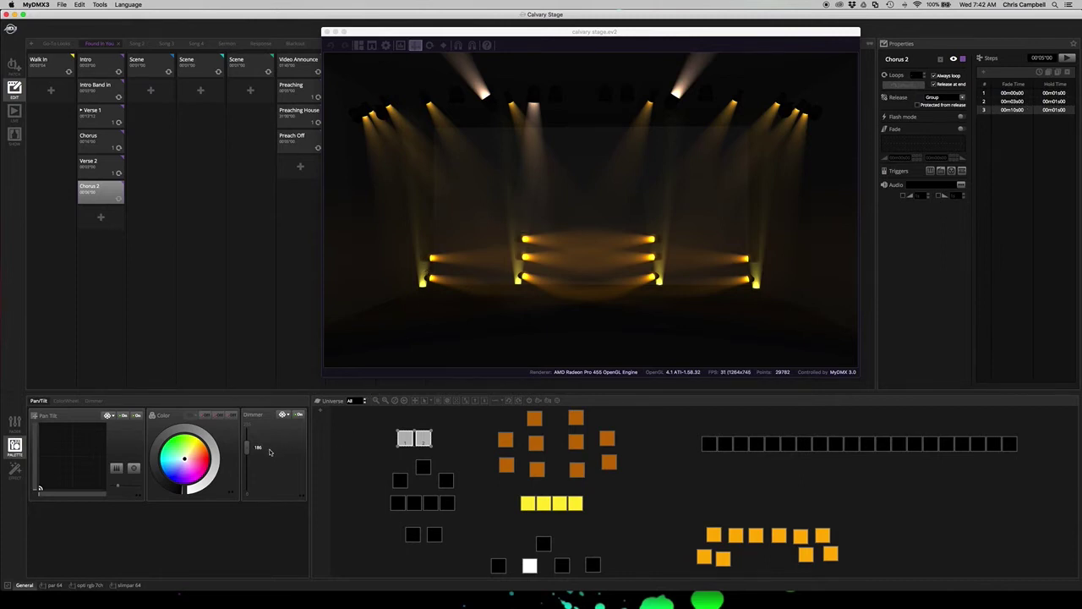
Step: In Chorus 2's step 3, lower the upper white pair to dimmer 82 and turn off the scene's Always loop and Release at end
drag(247, 449, 245, 468)
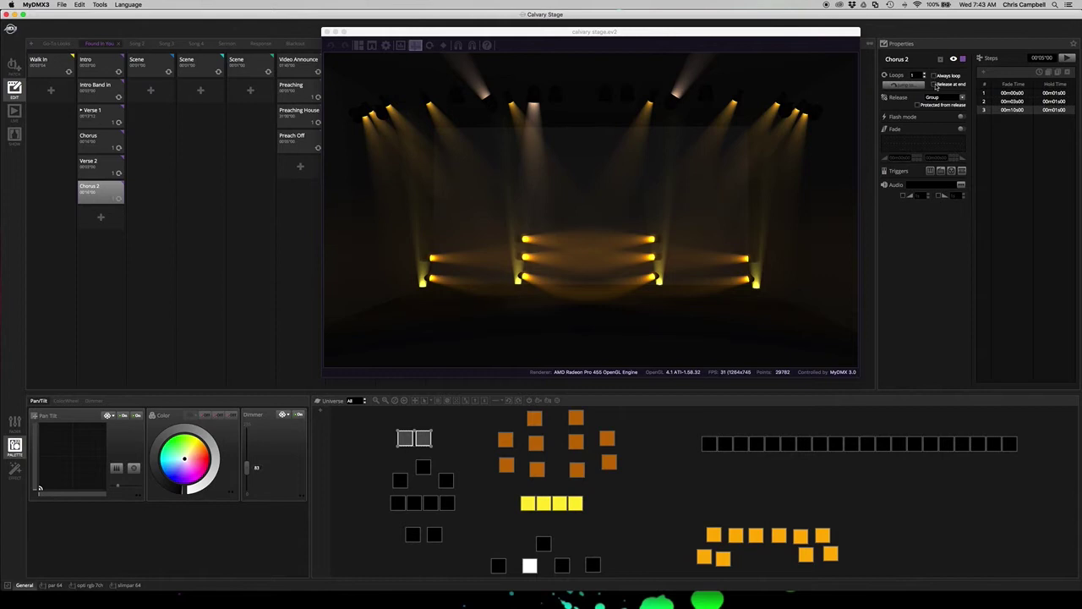
click(108, 175)
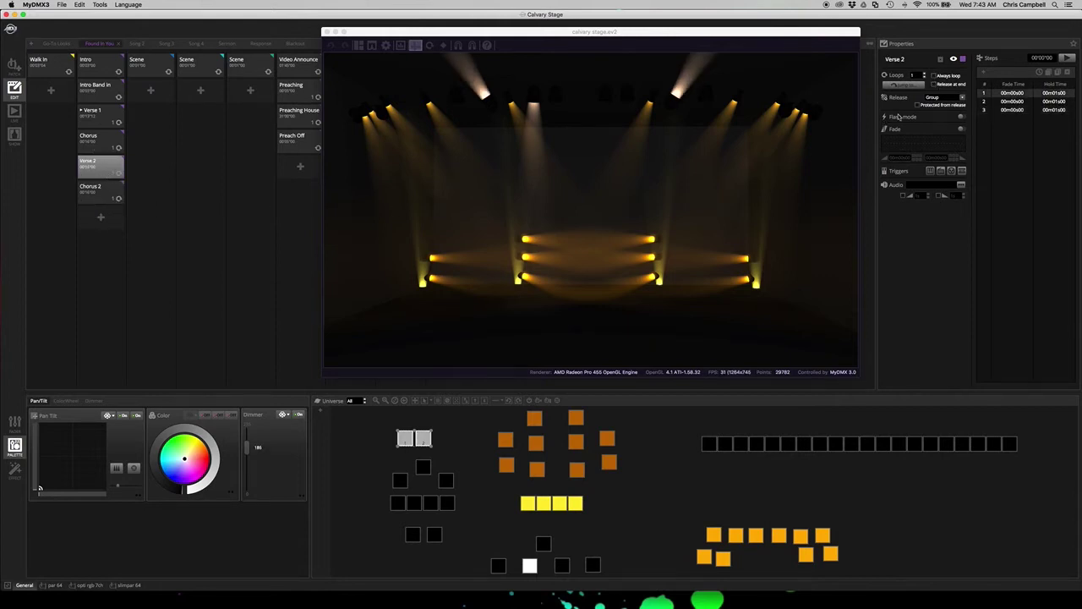
click(100, 196)
Step: Add a new scene below Chorus 2 and name it Bridge
click(101, 217)
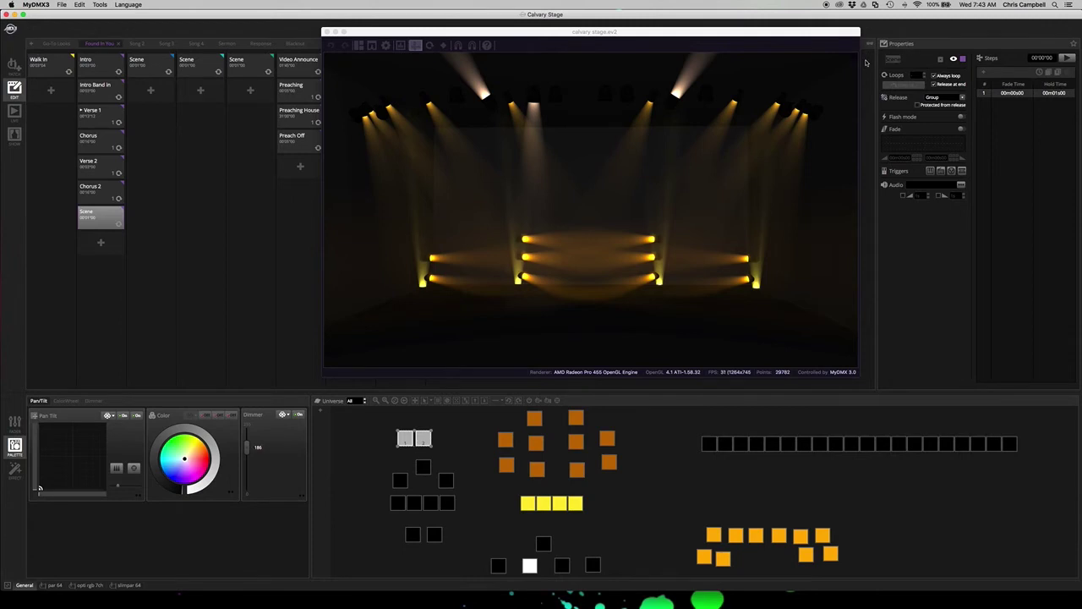
text(Bridge)
key(Return)
click(935, 84)
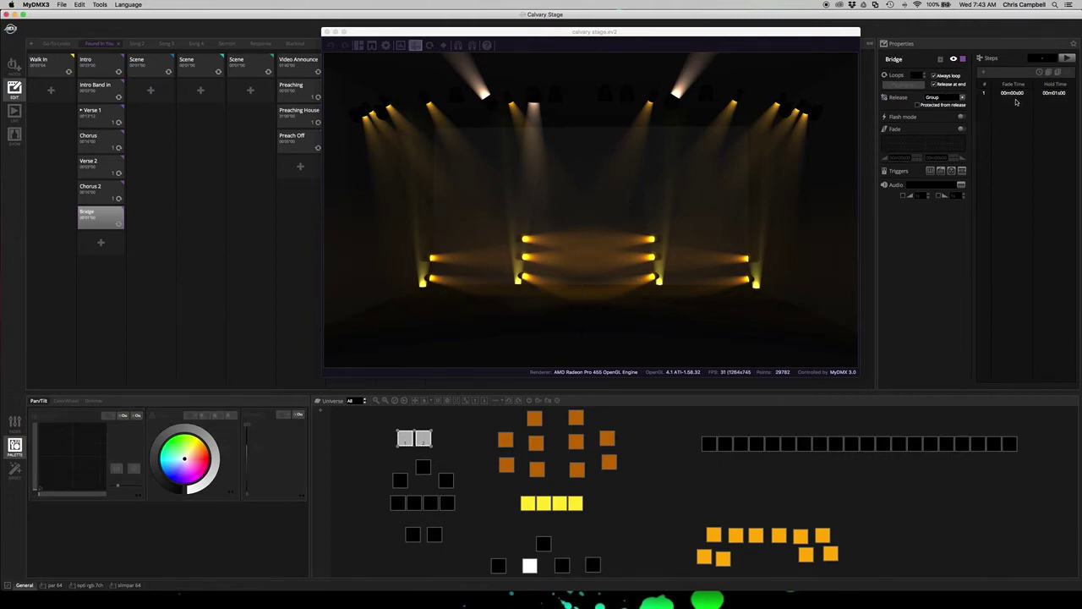
Step: Set the fade time of the Bridge scene's step 1 to 00m03s00
click(1014, 95)
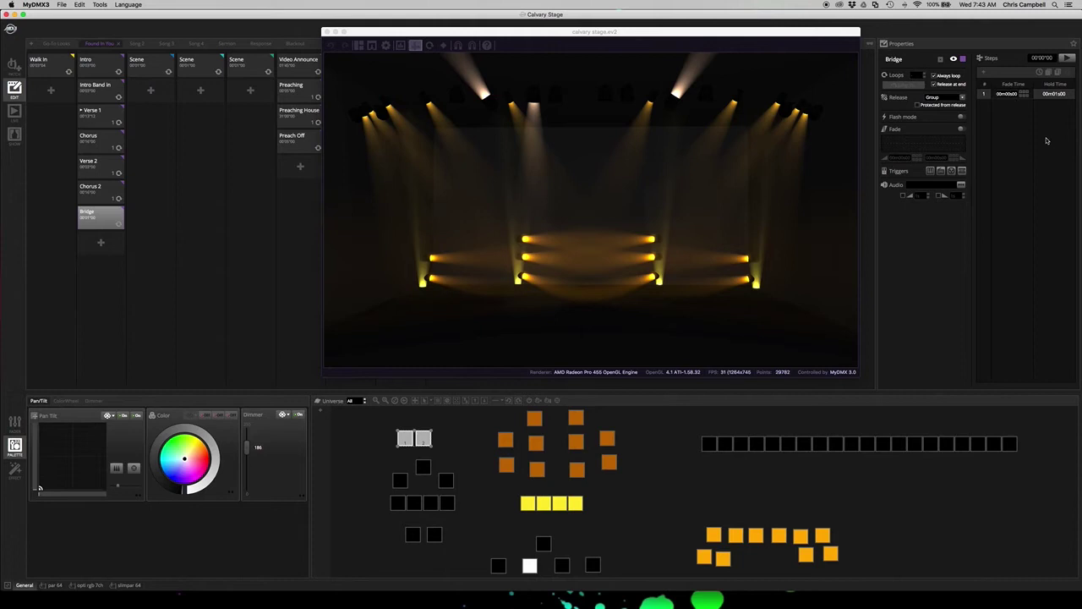
text(3)
key(Return)
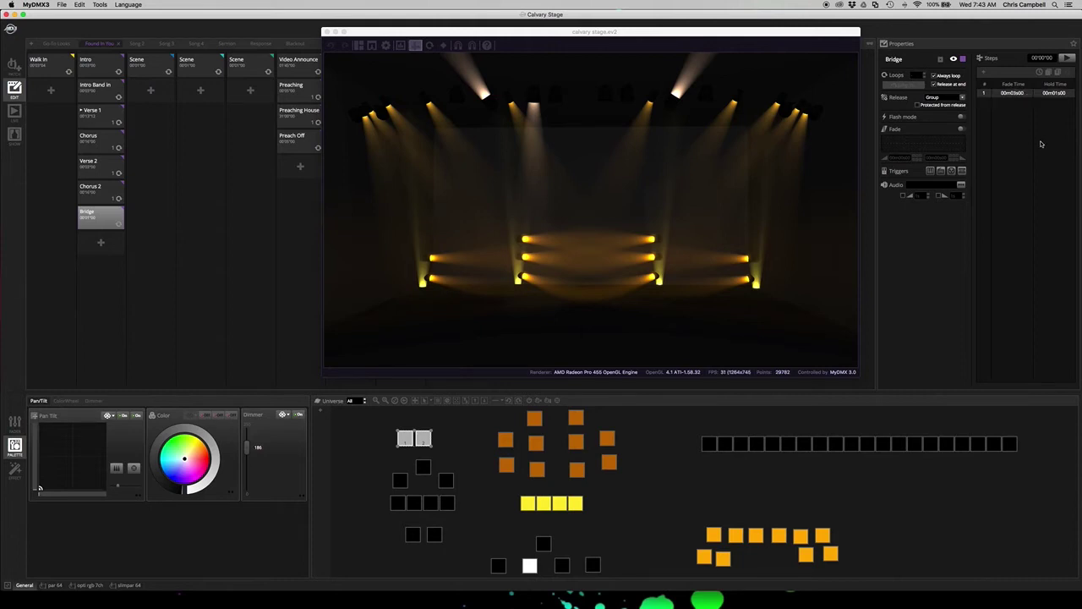
Step: Set the bottom group of five fixtures to dimmer 159, with the second one in the row of four at 255
drag(474, 552, 618, 573)
drag(247, 488, 247, 454)
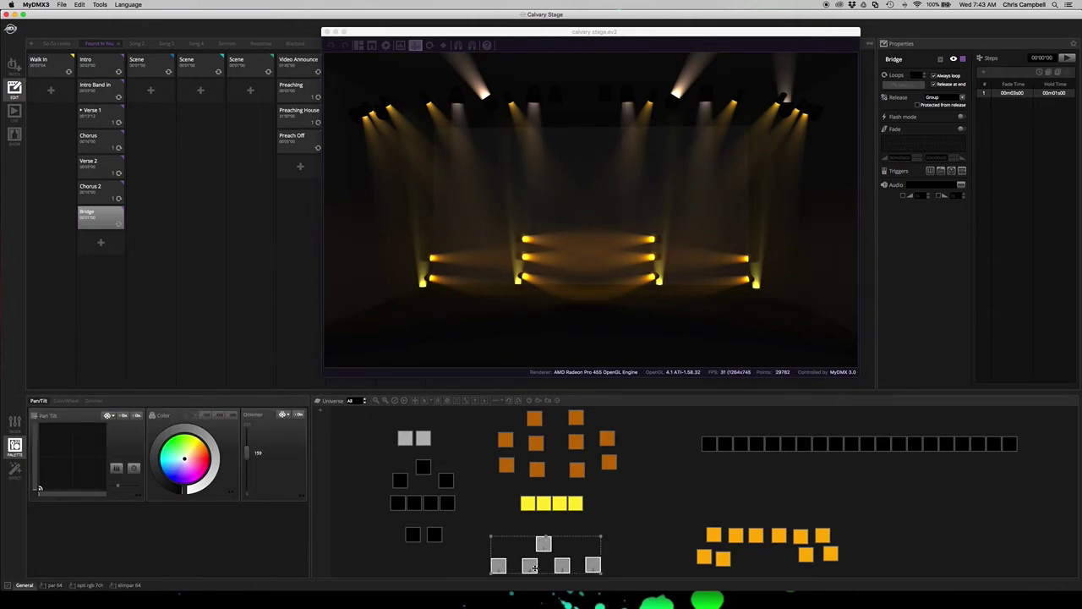
click(516, 542)
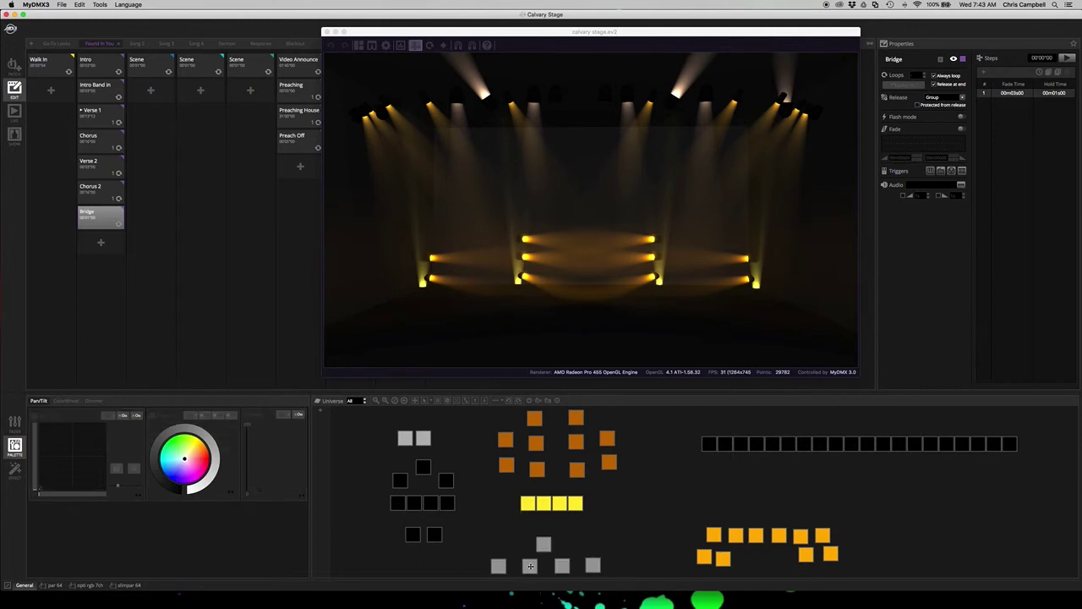
click(529, 566)
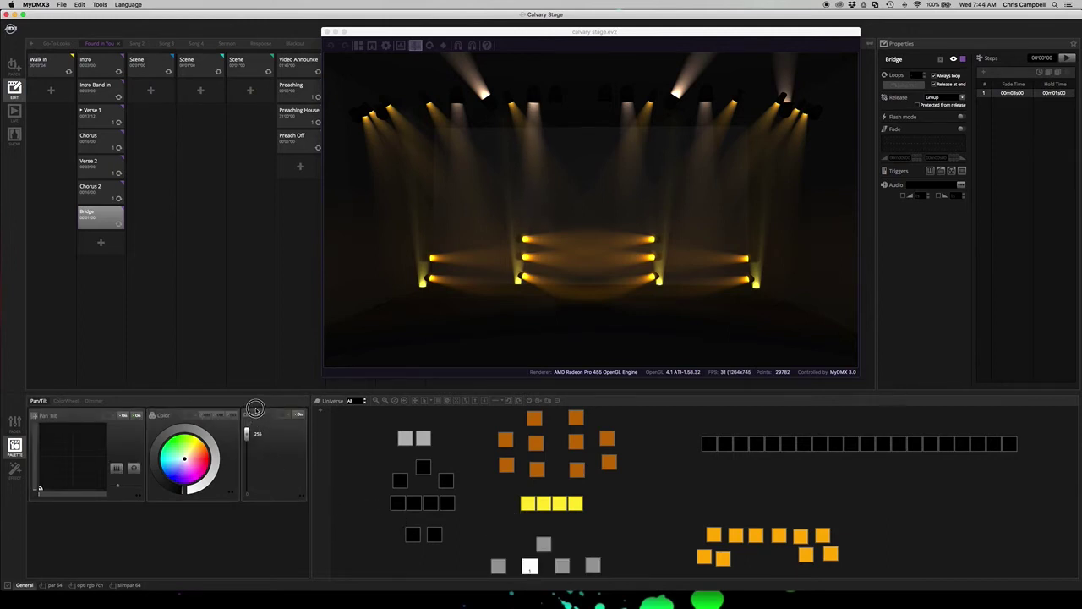
Step: In the Bridge scene, brighten the unlit pair of fixtures beneath the row of four black ones
click(438, 538)
drag(438, 538, 438, 538)
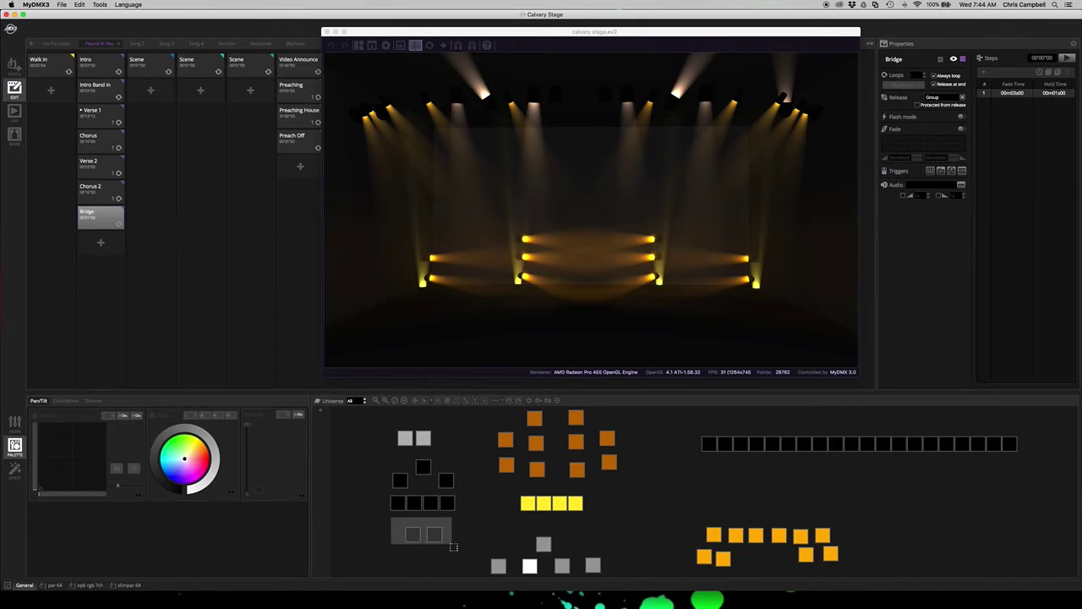
drag(248, 487, 247, 448)
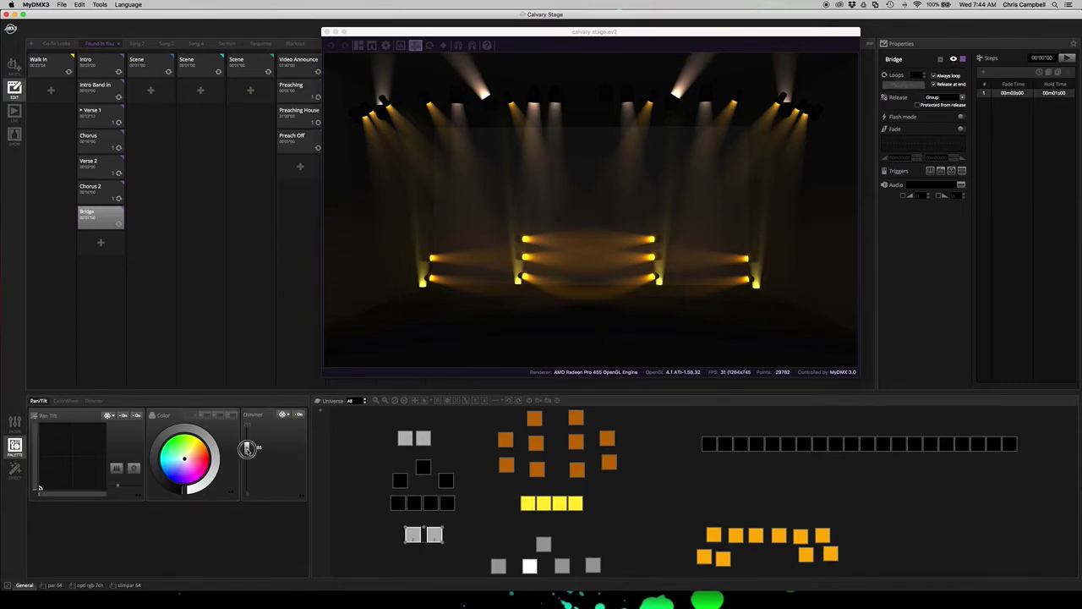
Step: Recolor the Bridge scene's lower group of ten amber fixtures to pink
click(691, 530)
drag(691, 530, 856, 570)
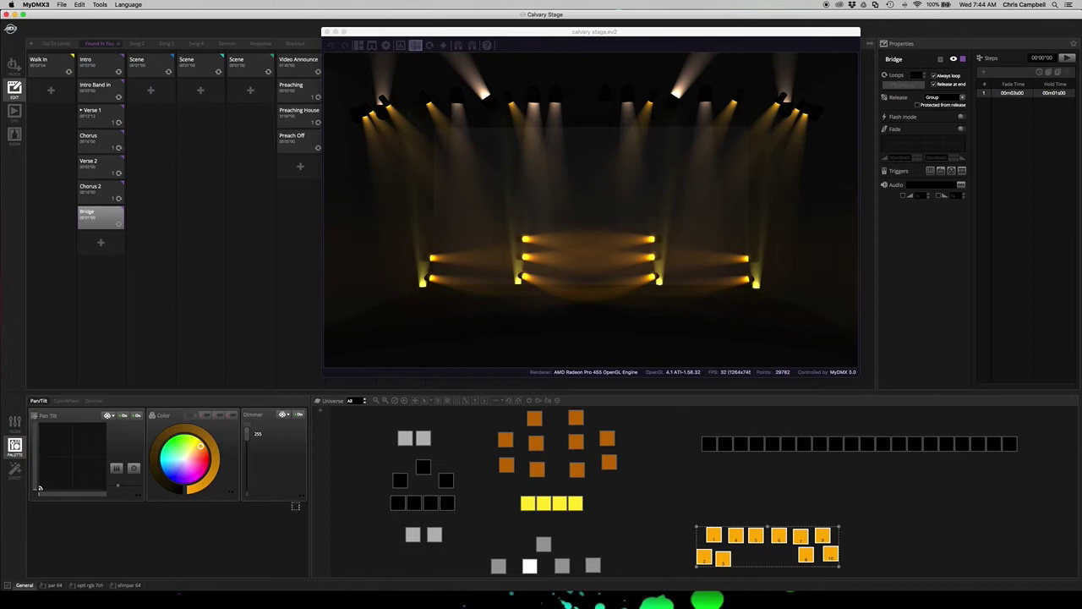
click(196, 468)
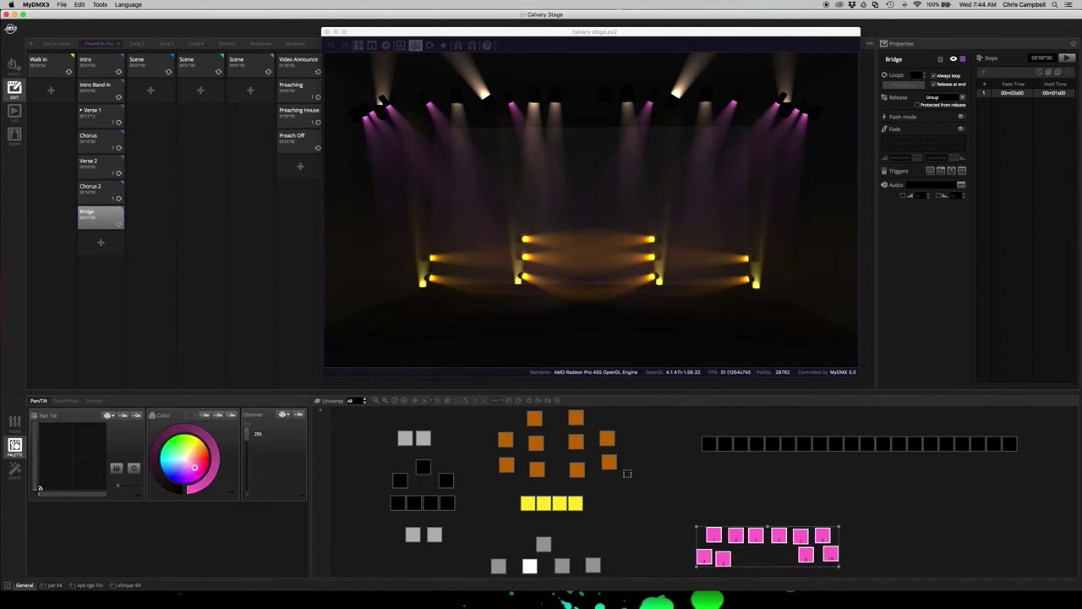
Step: Recolor the Bridge scene's ten orange fixtures and the row of four yellow ones to red
click(612, 510)
drag(497, 410, 617, 511)
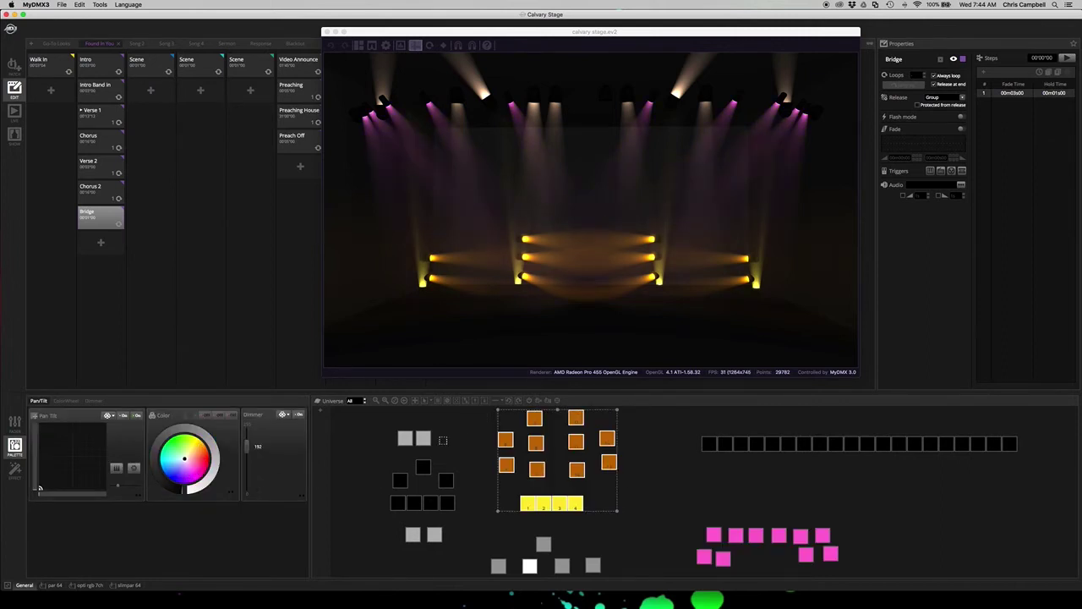
click(198, 468)
drag(199, 467, 206, 459)
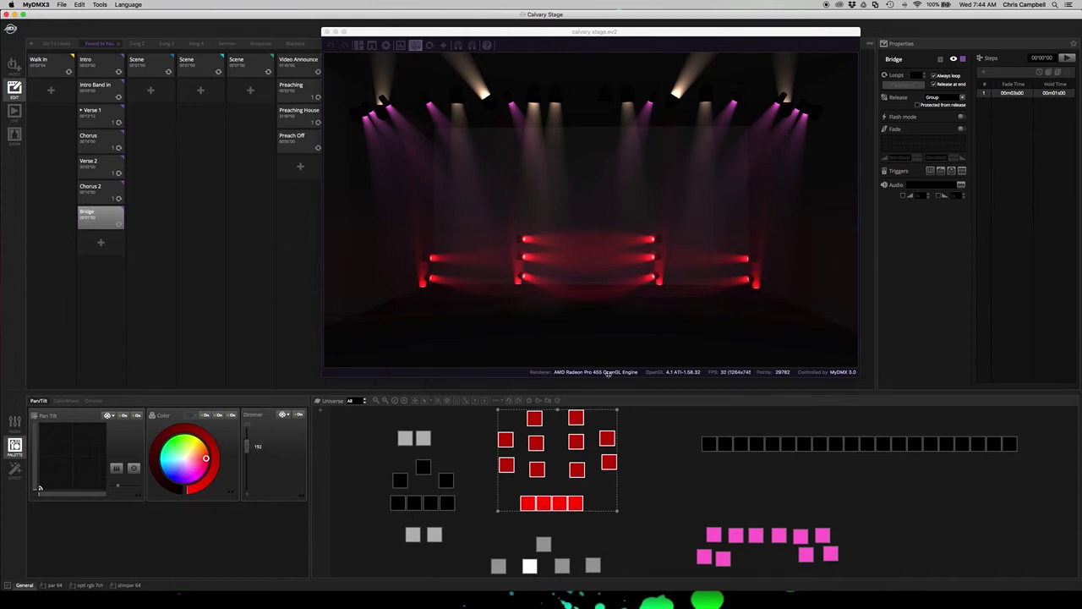
Step: Duplicate the Bridge scene and name the copy "Bridge Build!"
click(95, 218)
click(95, 217)
right_click(96, 220)
click(114, 235)
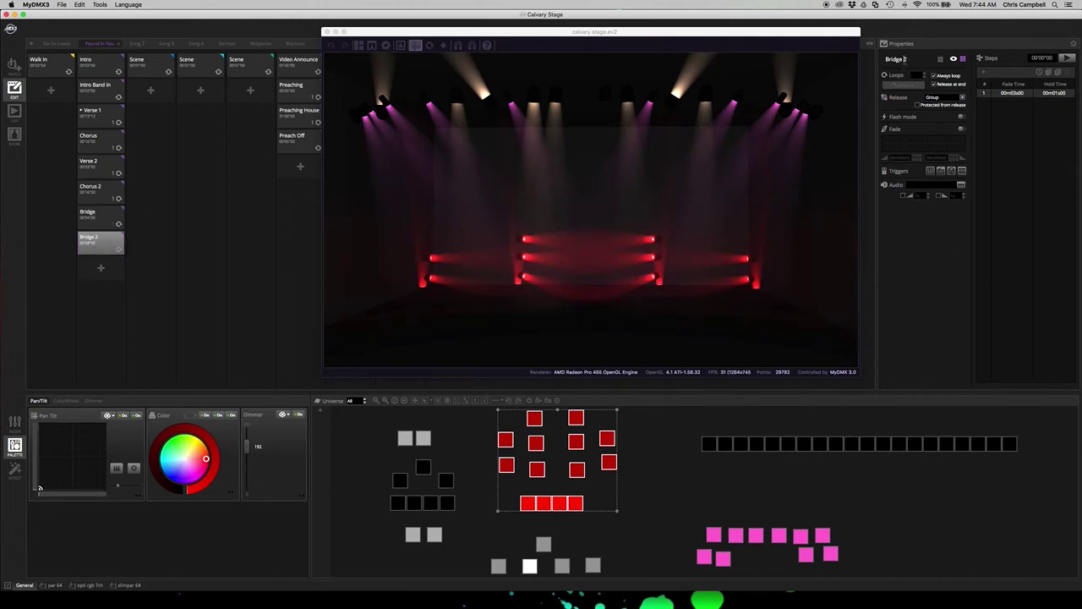
text(B)
key(Return)
Step: Set the Bridge Build! scene's fourteen red fixtures to dimmer 255 and recolor them pale pink
drag(246, 446, 247, 427)
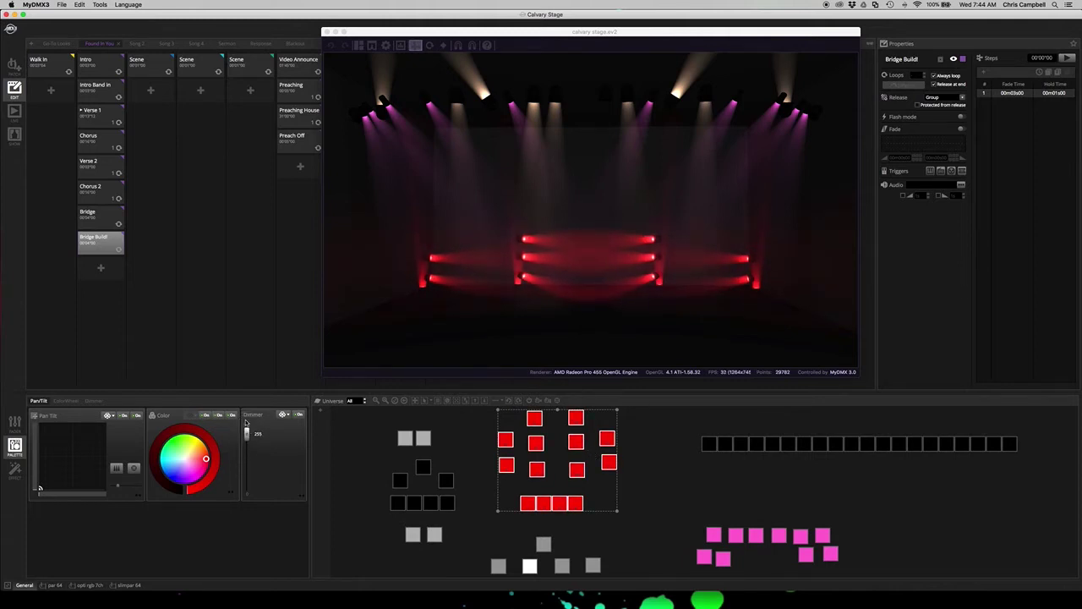
click(189, 462)
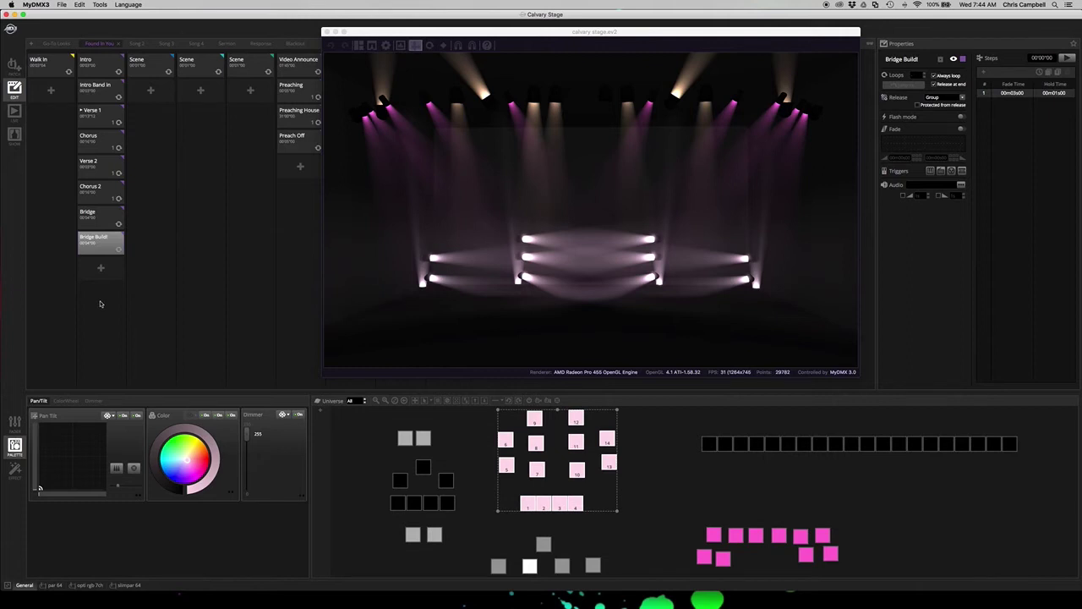
Step: Add a new scene below Bridge Build! and name it "Chorus Final"
click(100, 268)
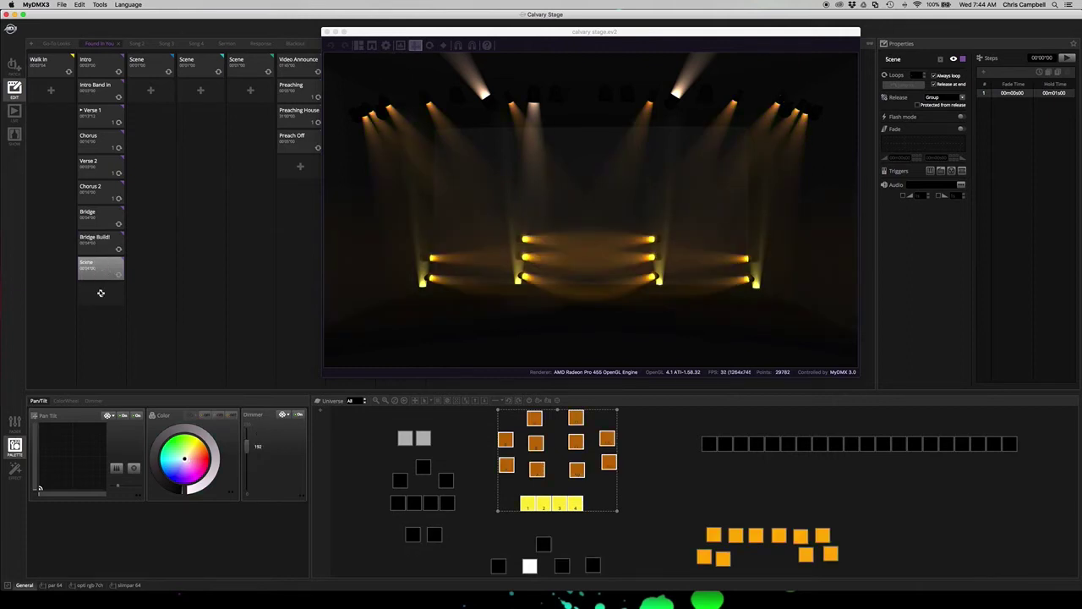
double_click(922, 57)
text(d)
text(horus Final)
key(Return)
Step: Add another scene at the end of the Found In You column and name it "Outro/Fade"
click(97, 293)
double_click(898, 58)
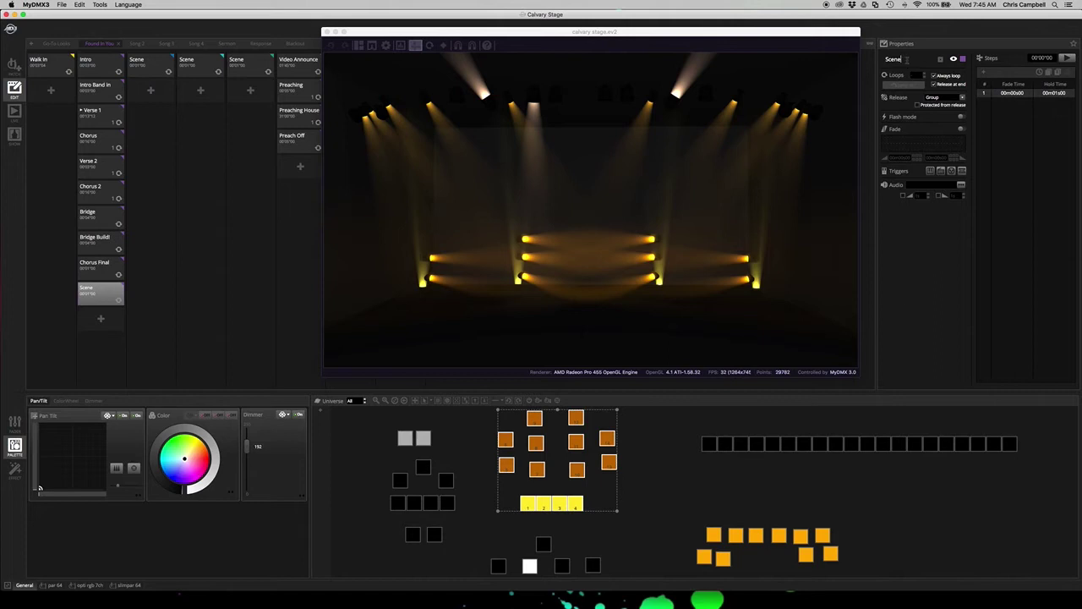
text(outro/Fade)
key(Return)
Step: Set the fade time of the Outro/Fade scene's step 1 to 00m03s00
double_click(1014, 93)
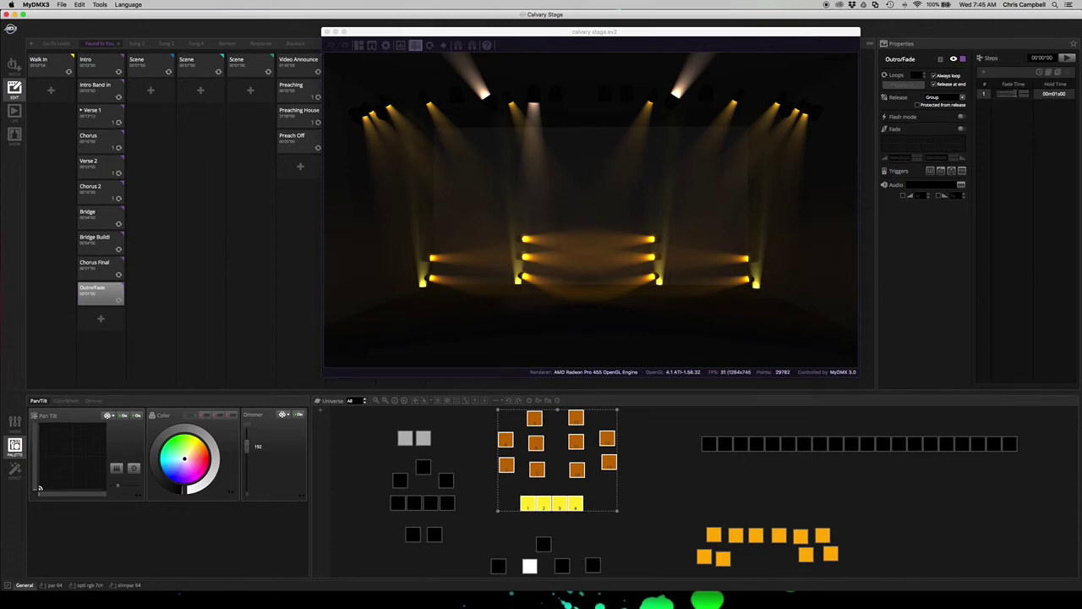
text(2s00)
key(Return)
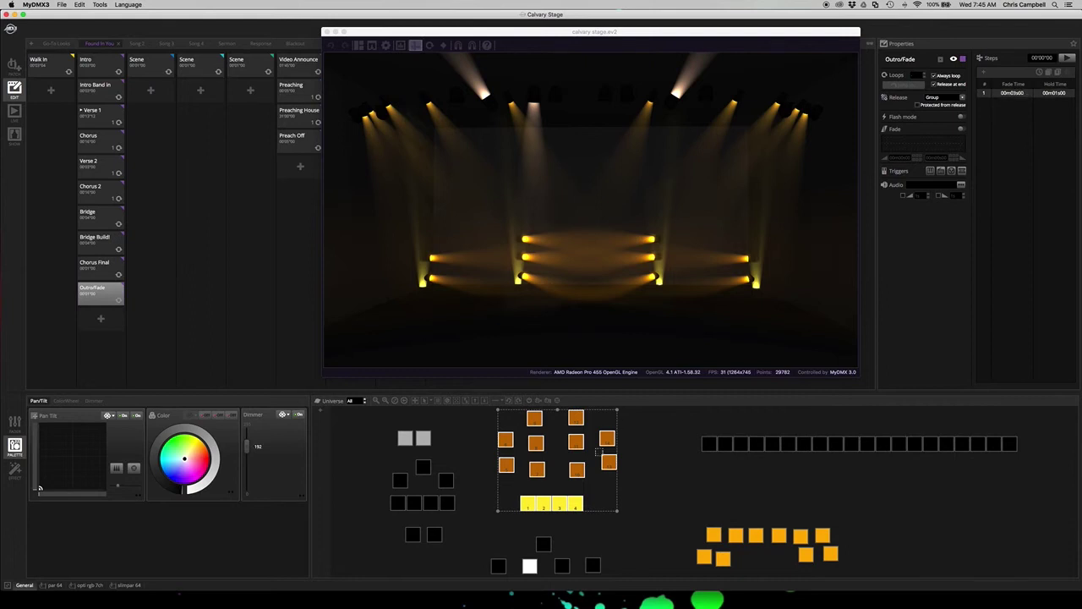
Step: Turn the white fixture in the Outro/Fade scene's bottom row of four down to dimmer 0
click(530, 564)
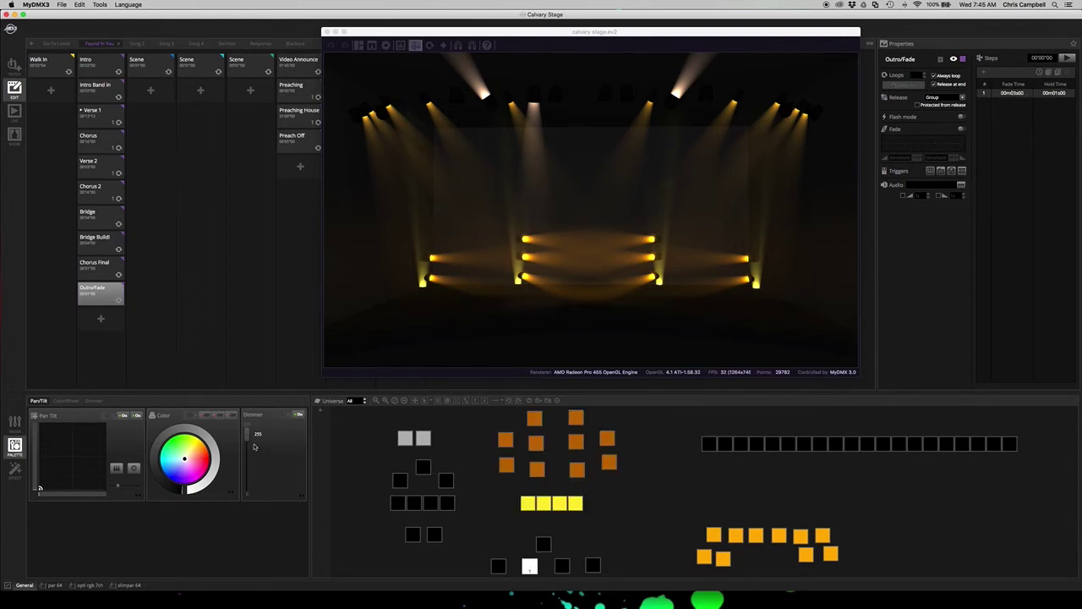
drag(246, 434, 246, 505)
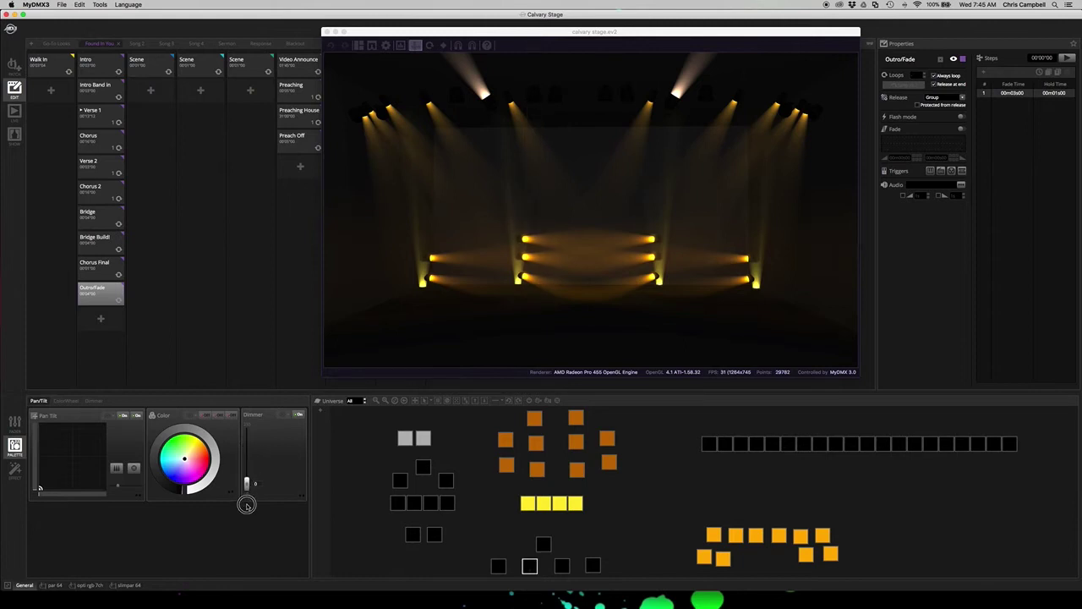
click(496, 423)
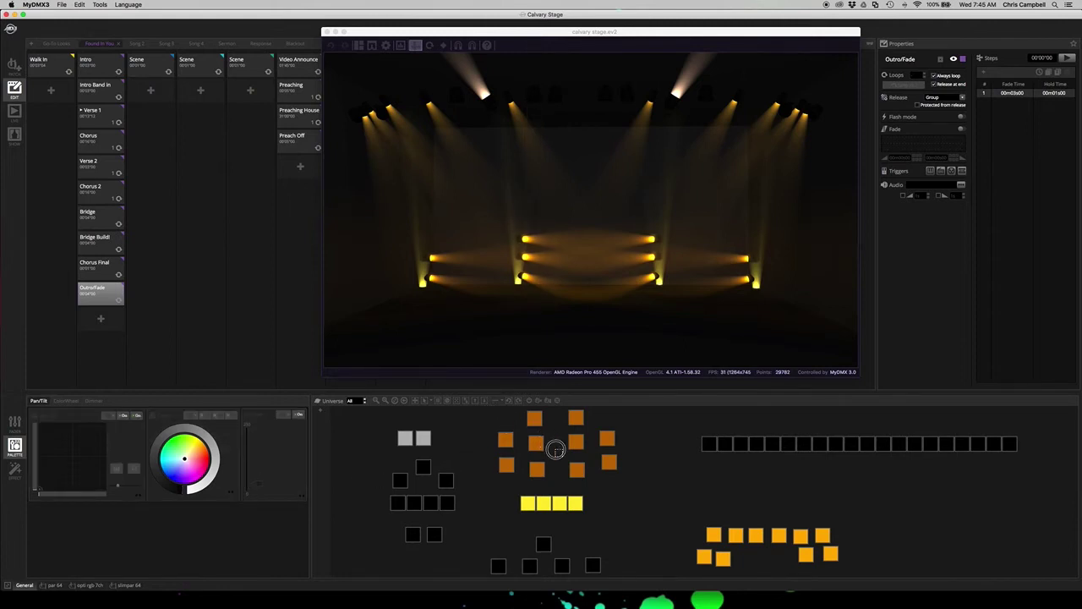
Step: In the Outro/Fade scene, dim the lower ten amber fixtures to 148 and the fourteen orange and yellow ones to 132
drag(853, 567, 692, 519)
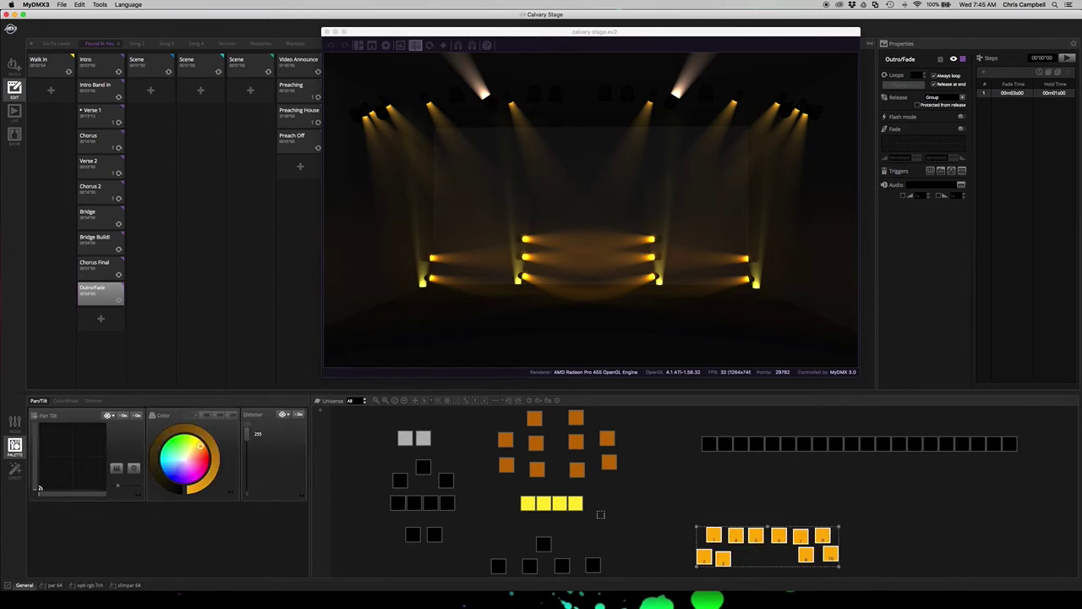
drag(246, 433, 244, 454)
drag(646, 511, 497, 410)
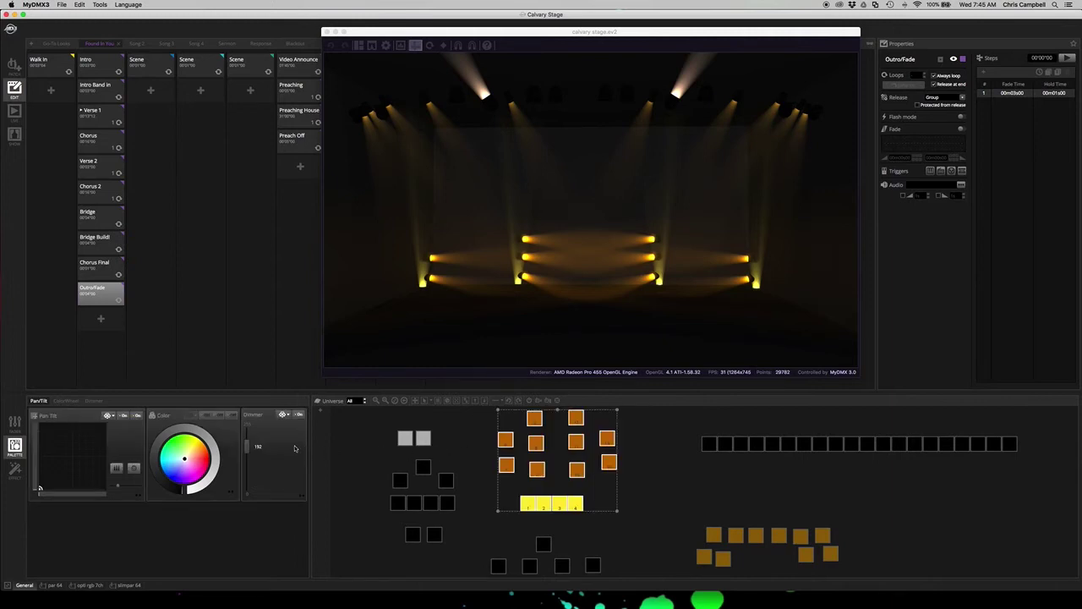
drag(246, 445, 244, 457)
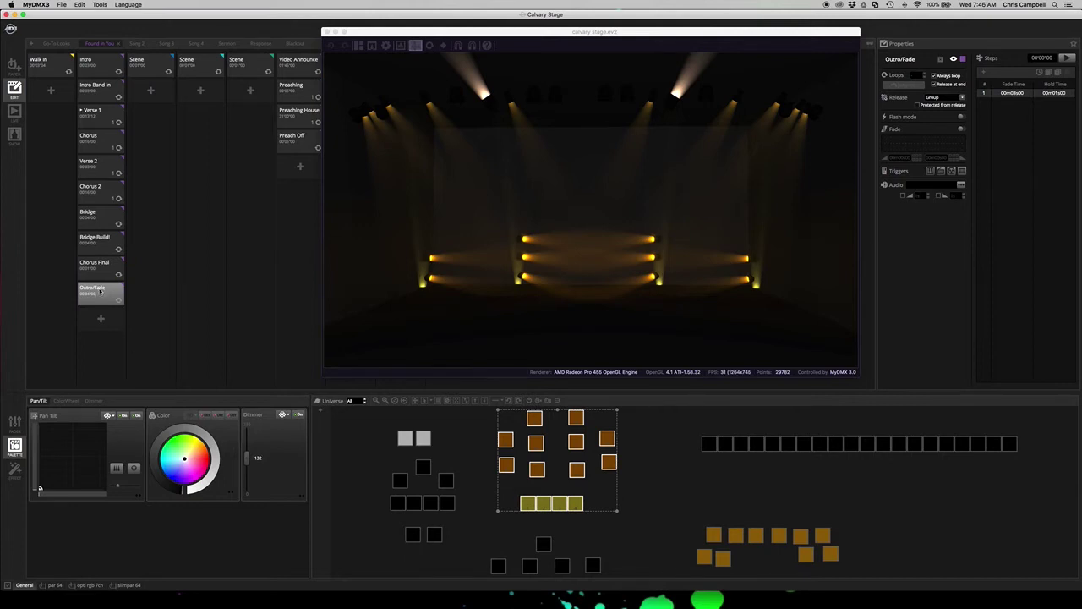
Step: Copy the Outro/Fade step into the Song 2 scene and delete that scene's original blank step
click(100, 290)
click(100, 290)
click(144, 68)
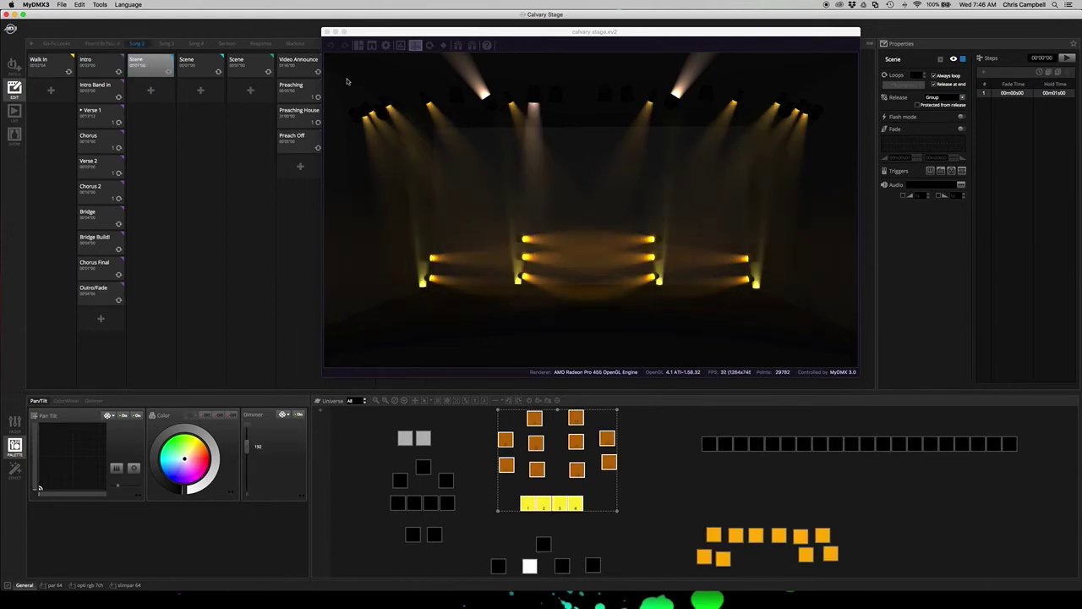
click(1058, 73)
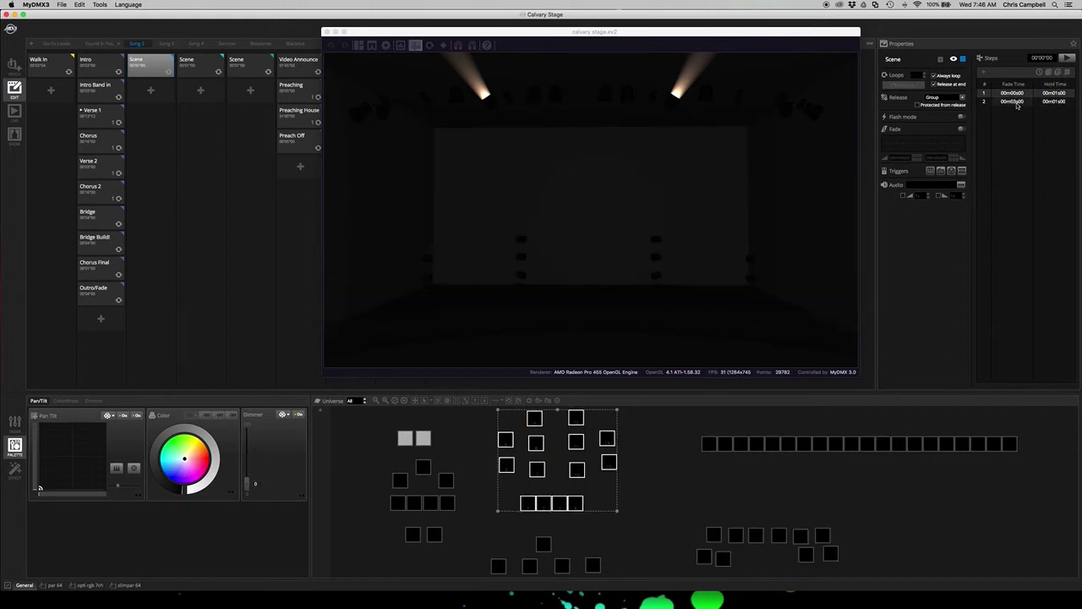
click(1068, 73)
click(574, 319)
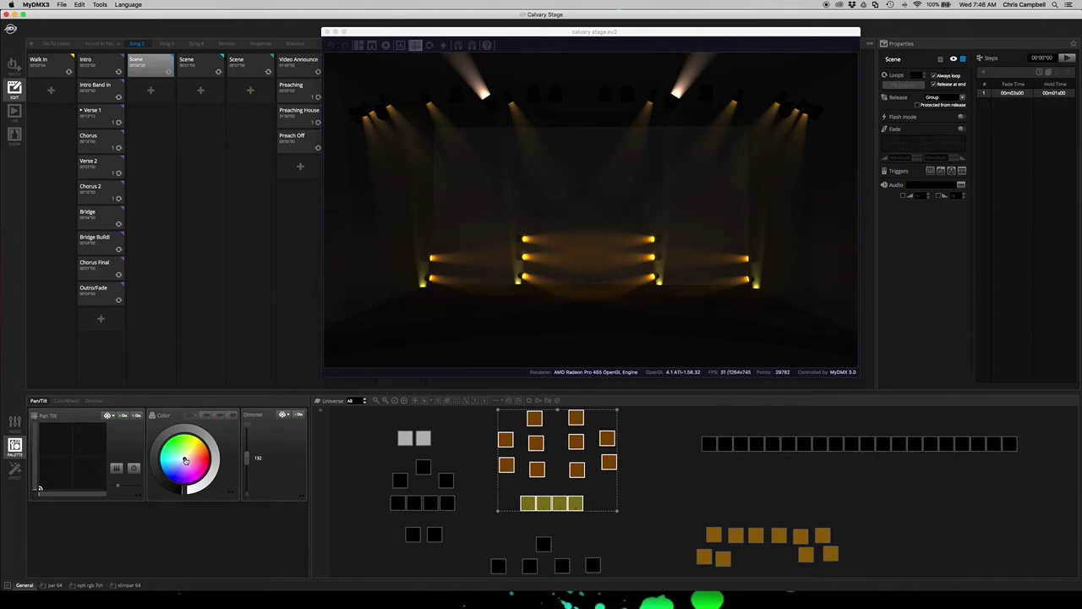
Step: Recolor both lit fixture groups in the Song 2 scene to blue-violet and rename the scene "Intro"
drag(185, 459, 177, 476)
drag(654, 505, 872, 575)
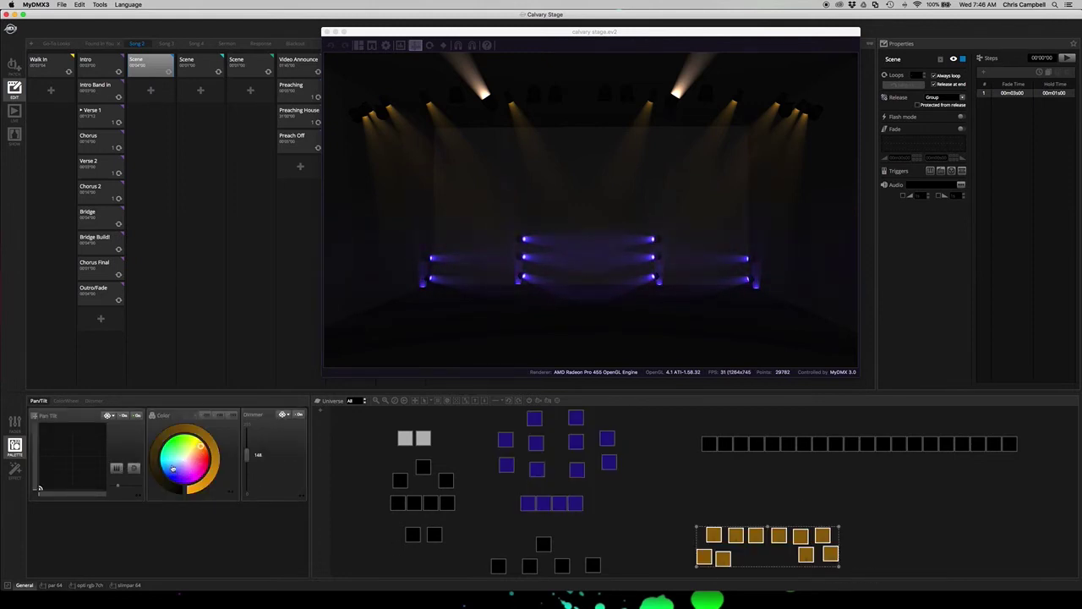
click(174, 470)
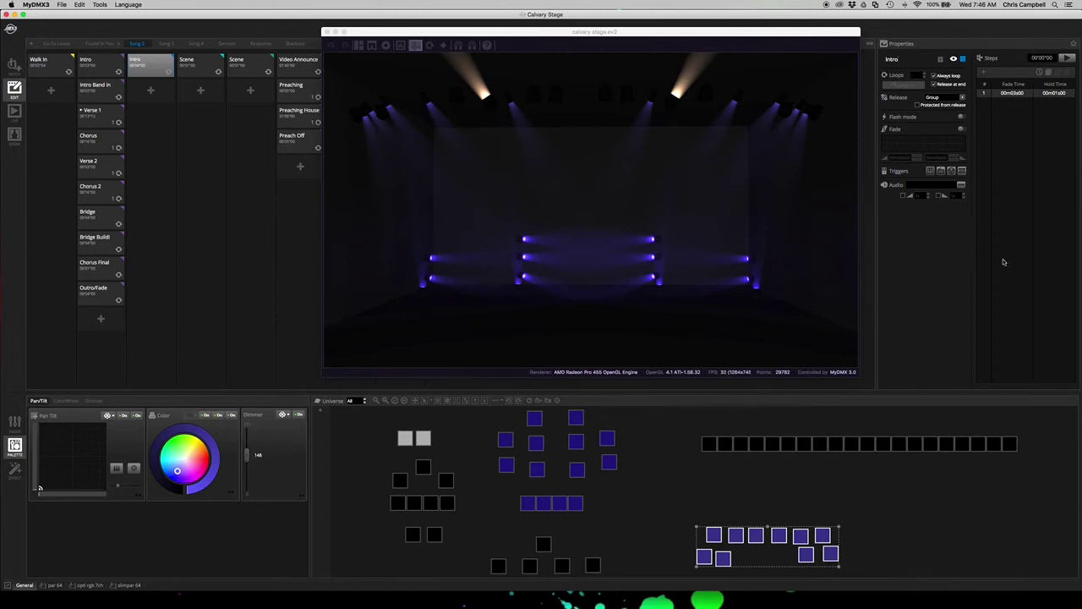
key(Return)
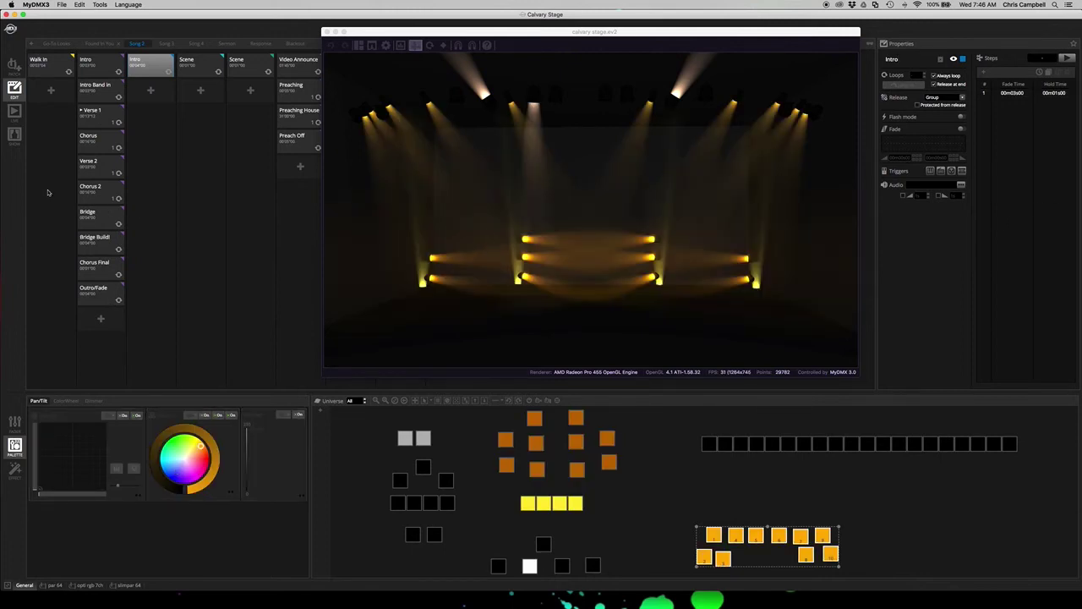
Step: Switch to live mode and play the Bridge Build! and Chorus Final scenes
click(14, 110)
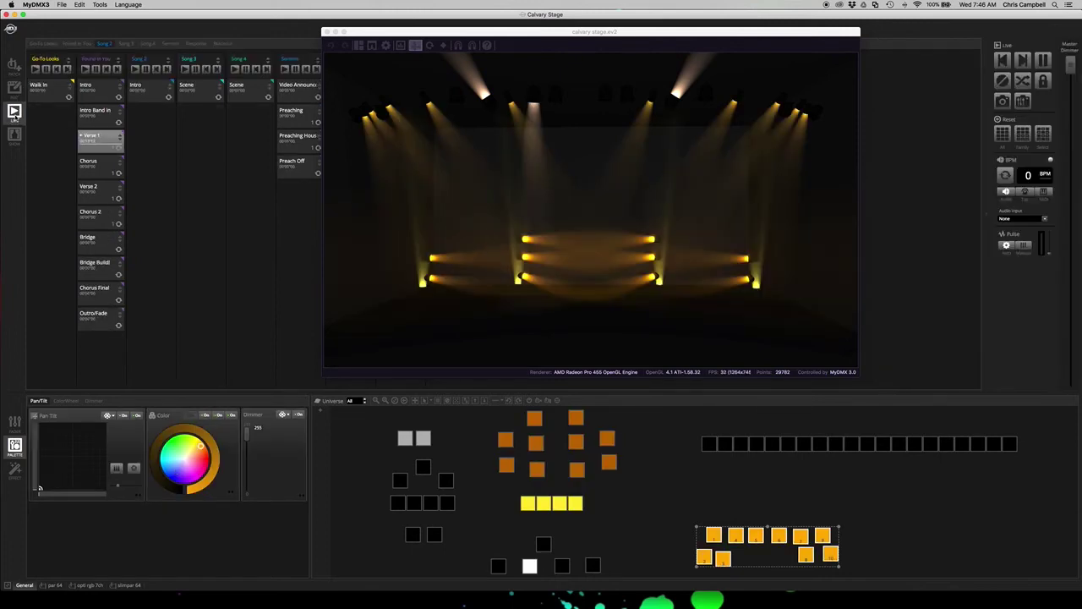
click(101, 267)
click(99, 289)
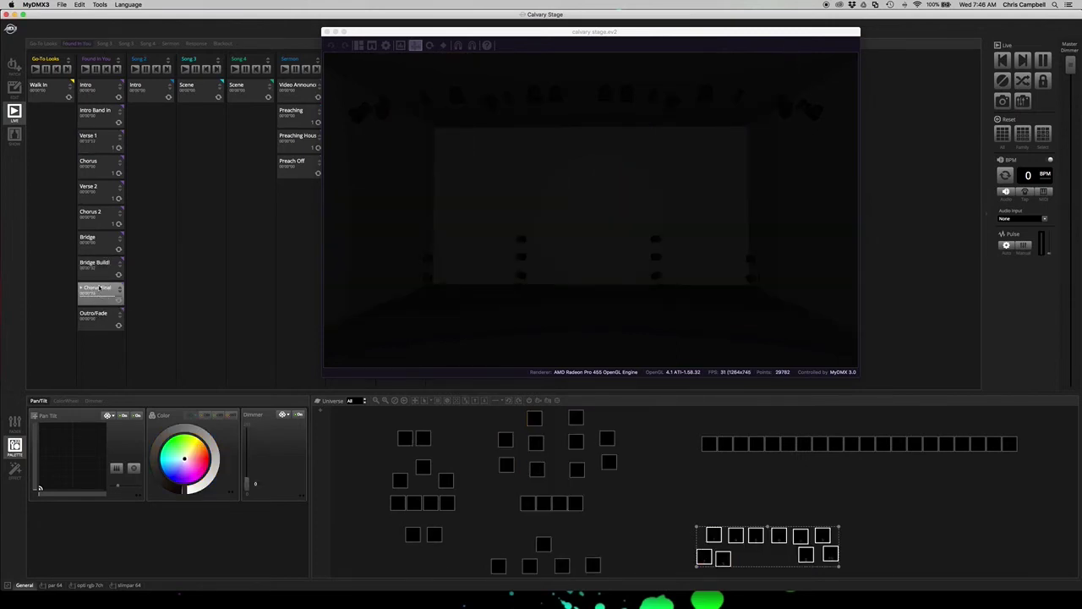
Step: Return to editing and delete the blank Chorus Final scene from the Found In You column
click(15, 89)
click(99, 264)
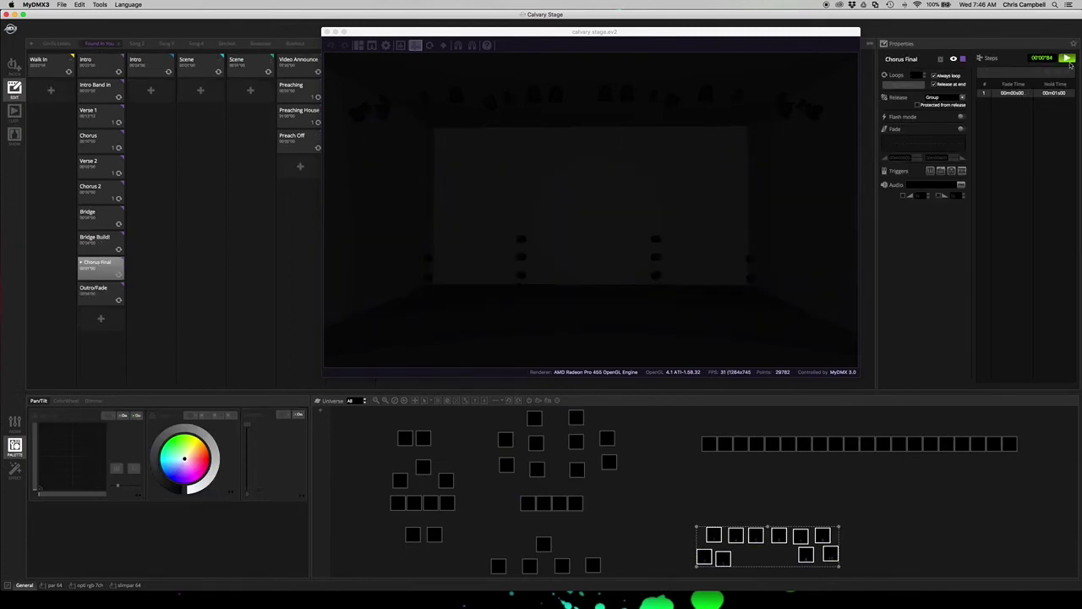
click(1043, 90)
right_click(101, 269)
click(116, 287)
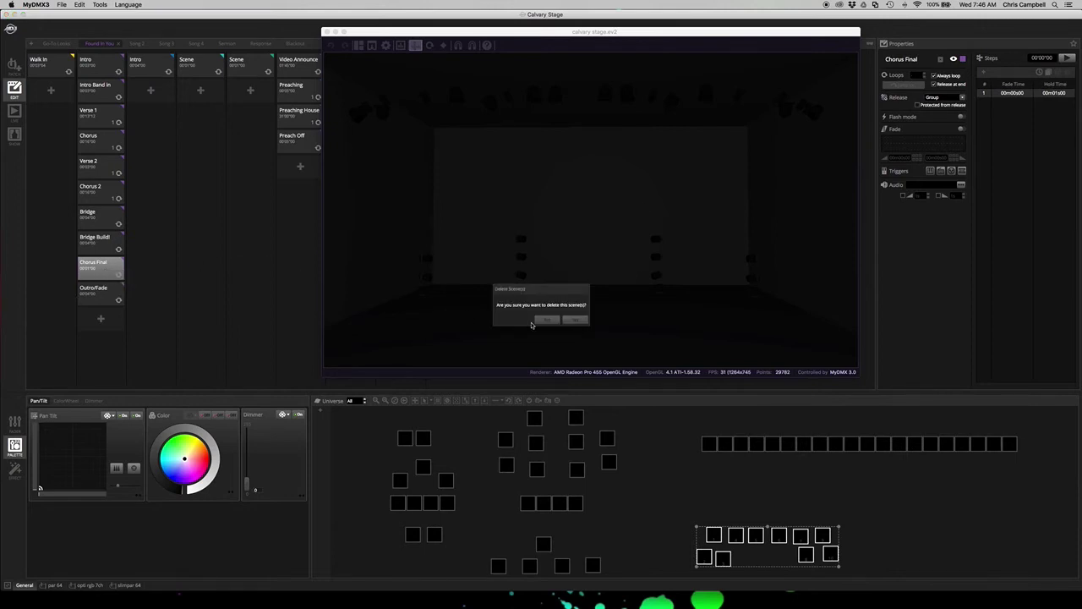
click(570, 318)
Step: Duplicate the Bridge Build! scene directly below it and rename the copy "Chorus Final"
click(108, 246)
drag(108, 246, 95, 263)
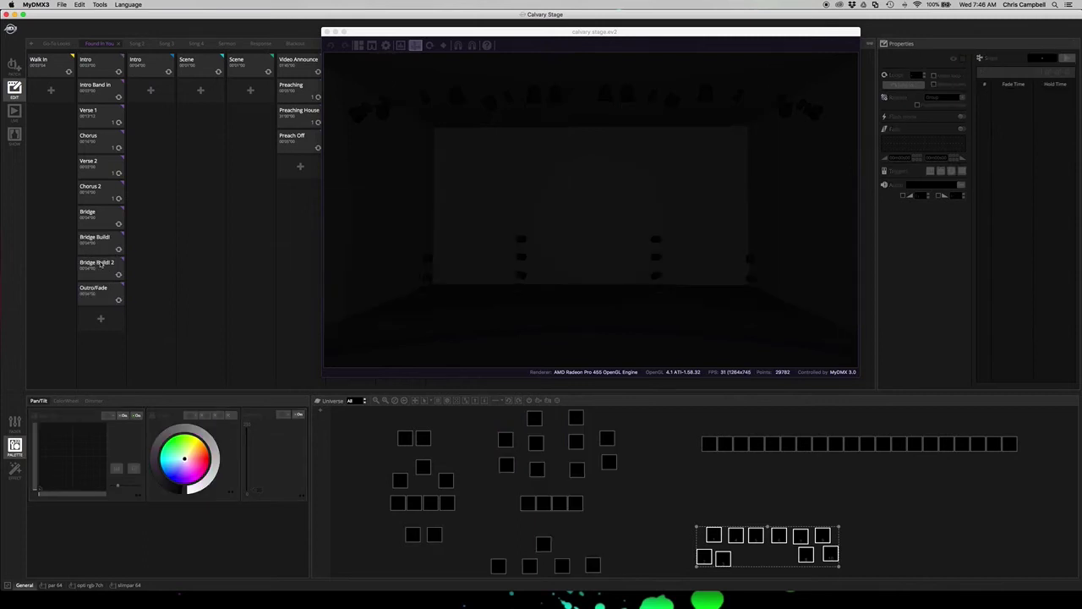
triple_click(926, 65)
text(d)
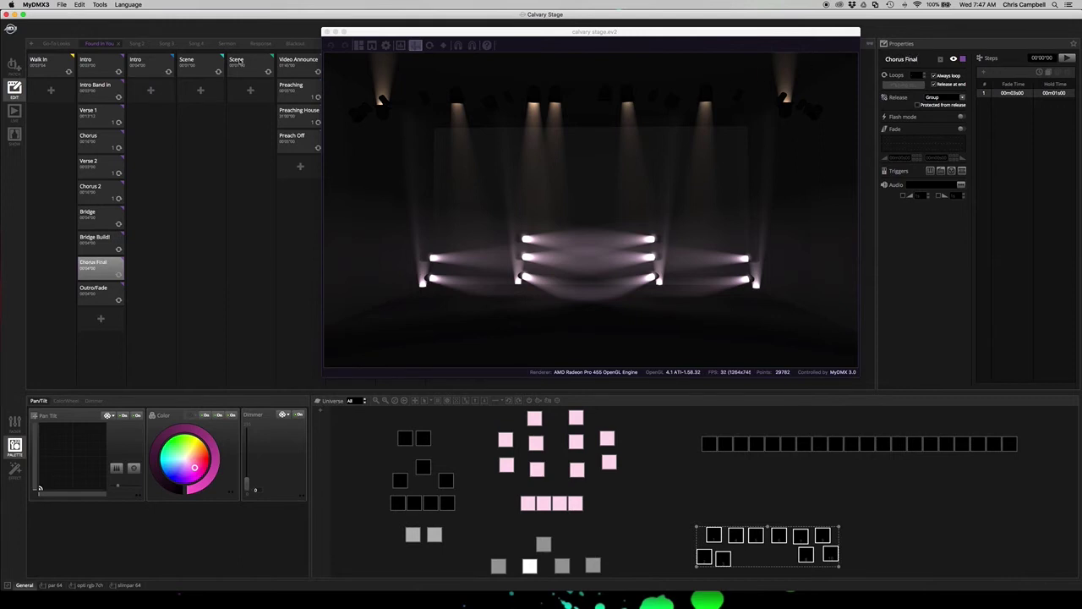
Step: Play Walk In, Intro, Intro Band In, Verse 1 and Chorus in sequence in live mode to check the transitions
click(14, 111)
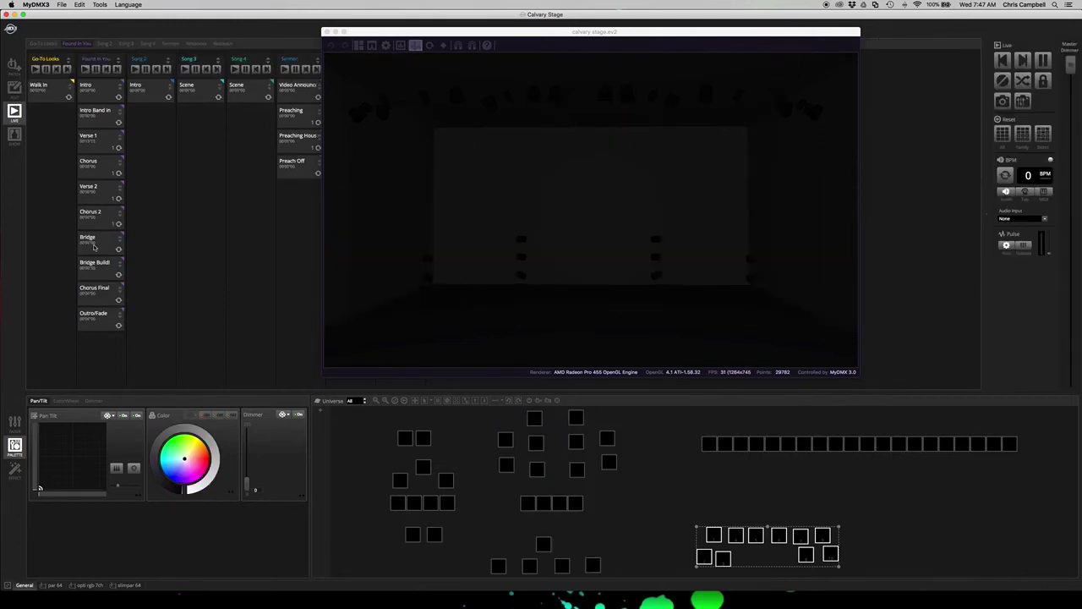
click(57, 95)
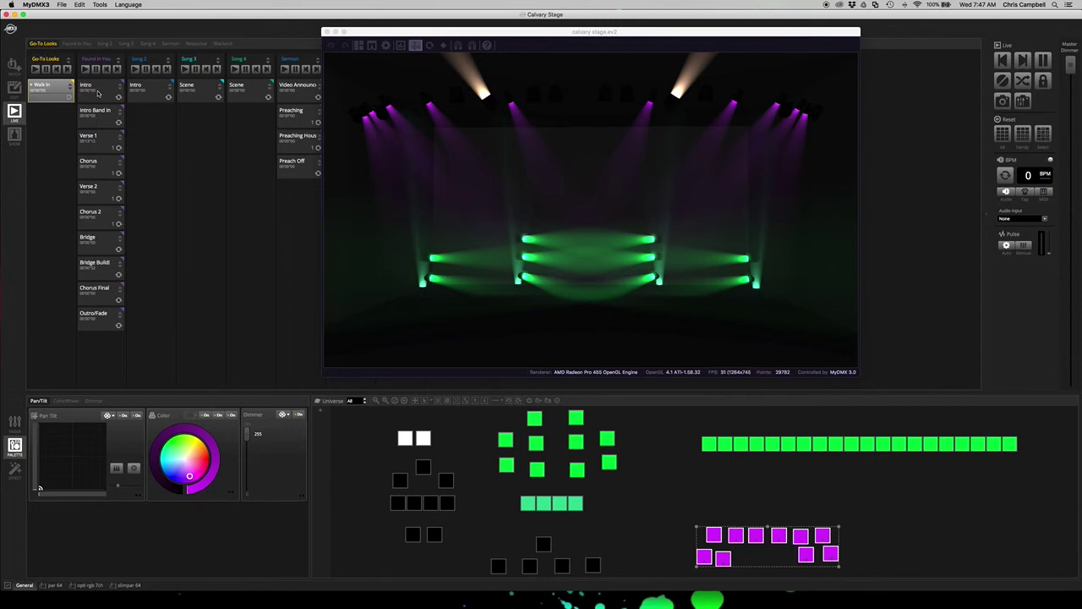
click(98, 93)
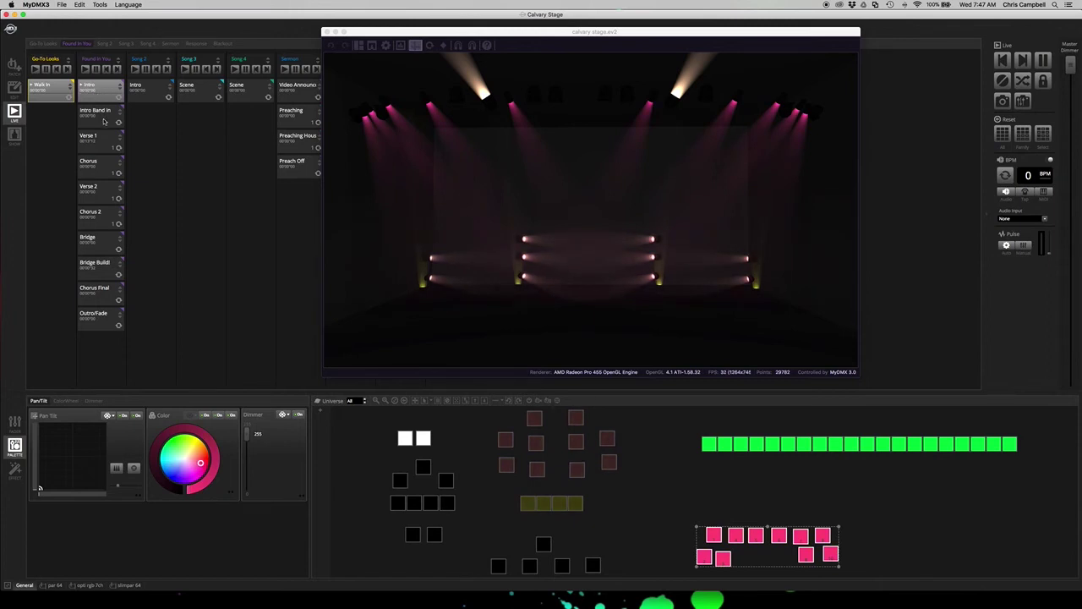
click(103, 121)
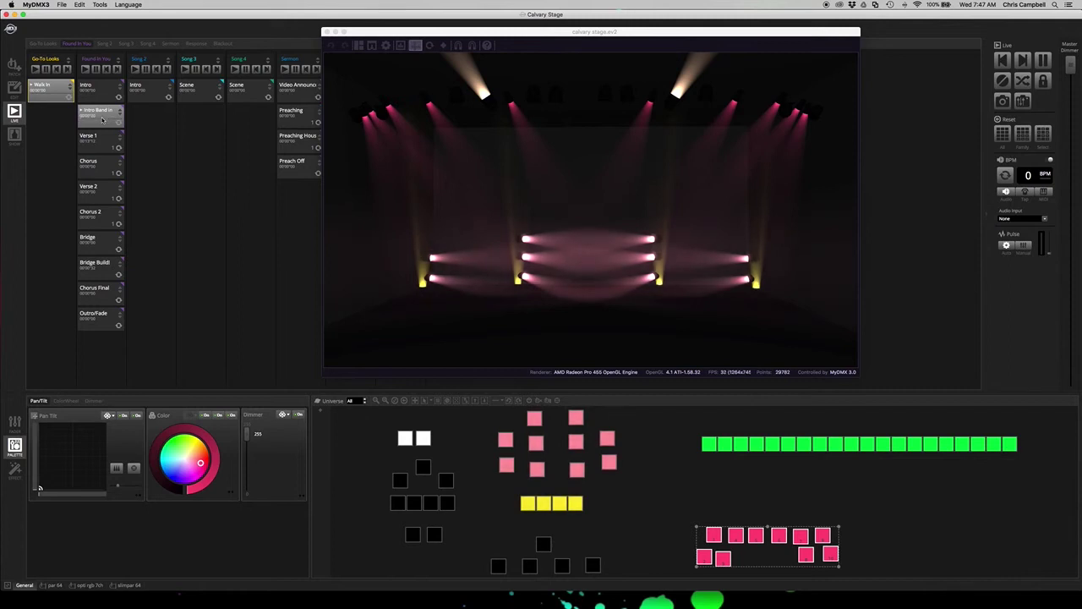
click(101, 144)
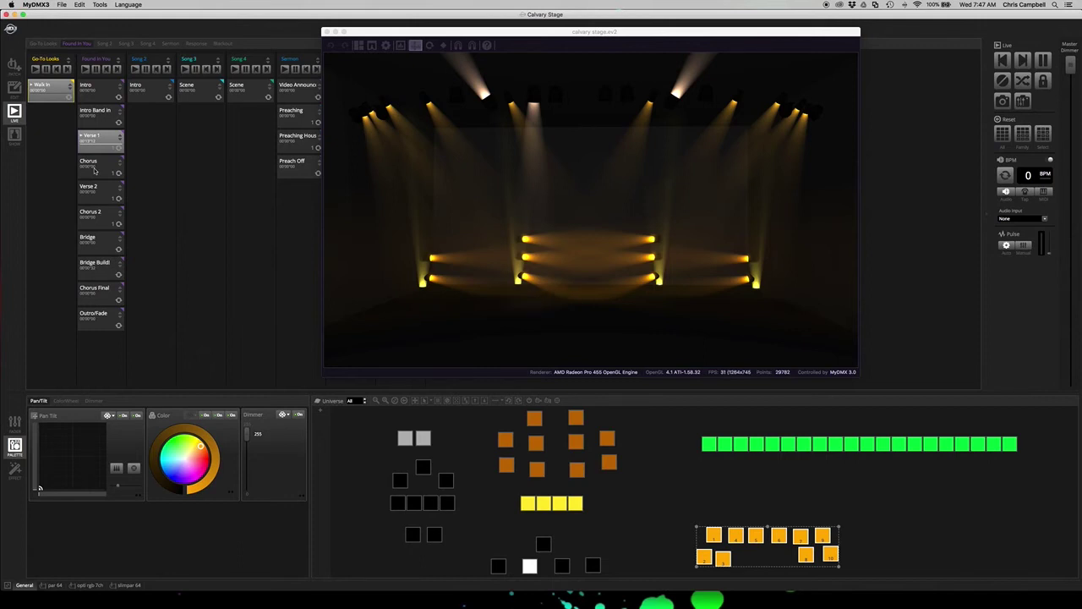
click(95, 170)
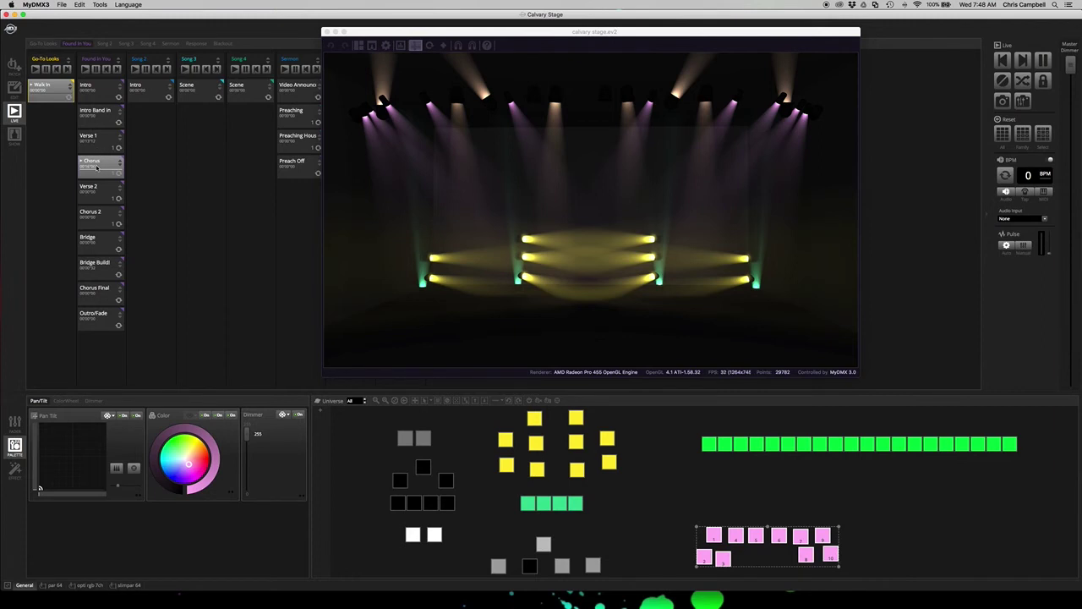
Step: Return to editing and examine each of the three steps in the Found In You Chorus scene
click(12, 87)
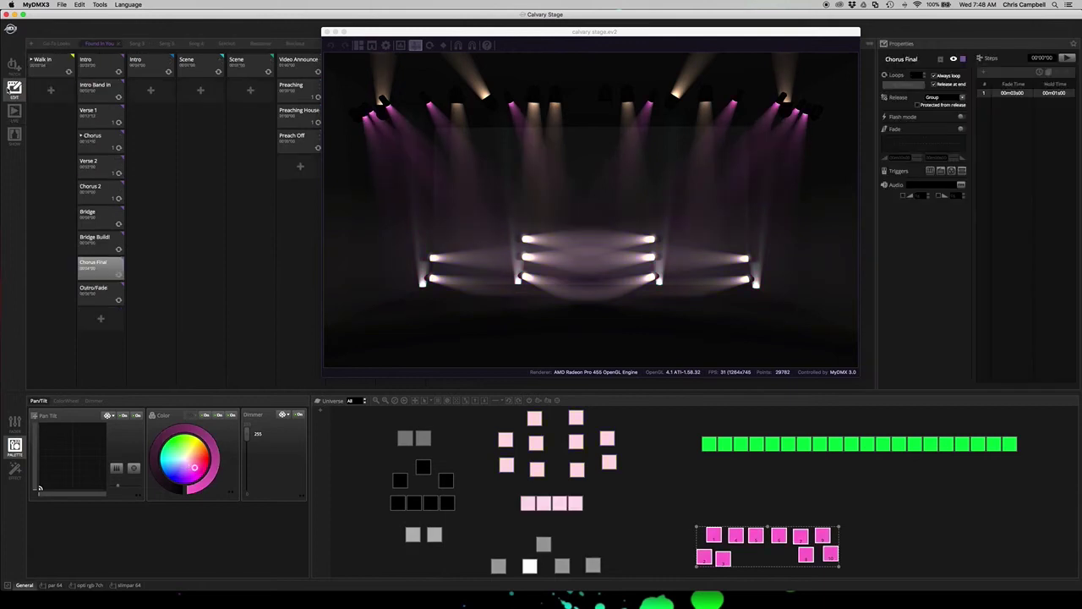
click(106, 141)
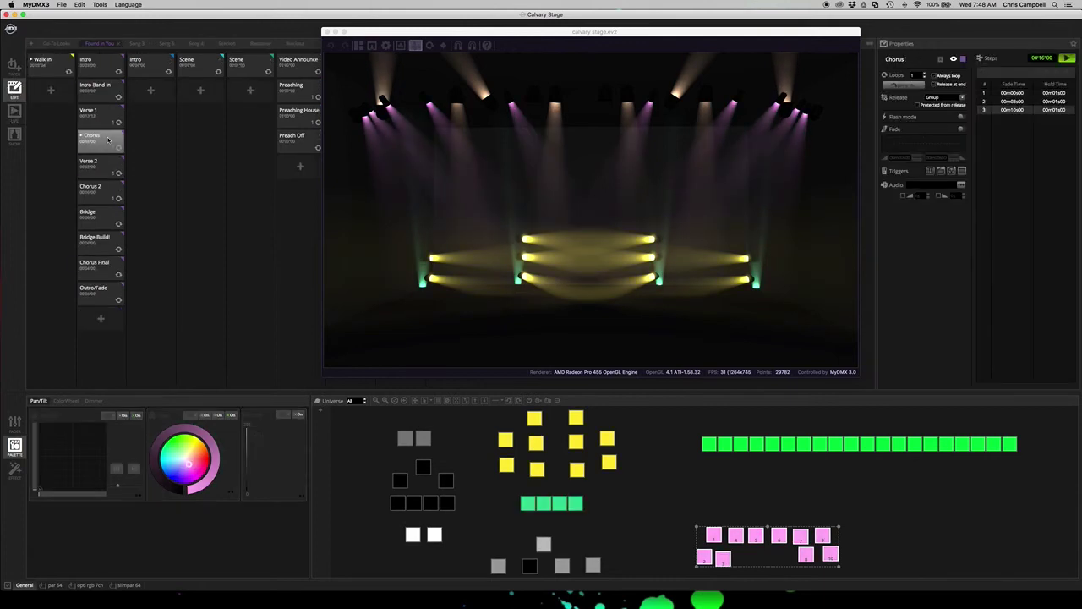
click(1015, 93)
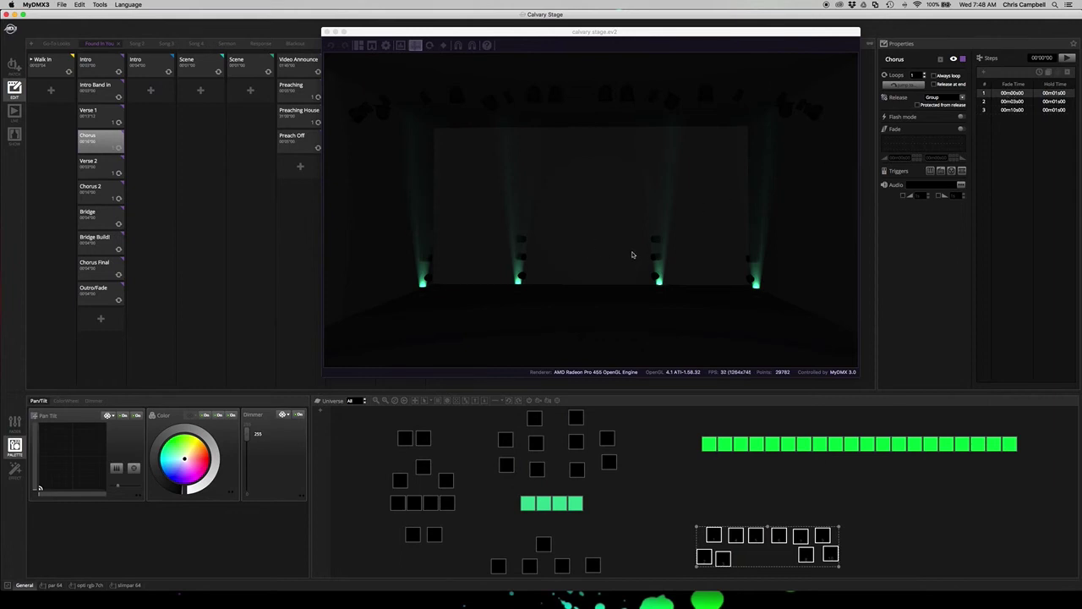
click(1019, 102)
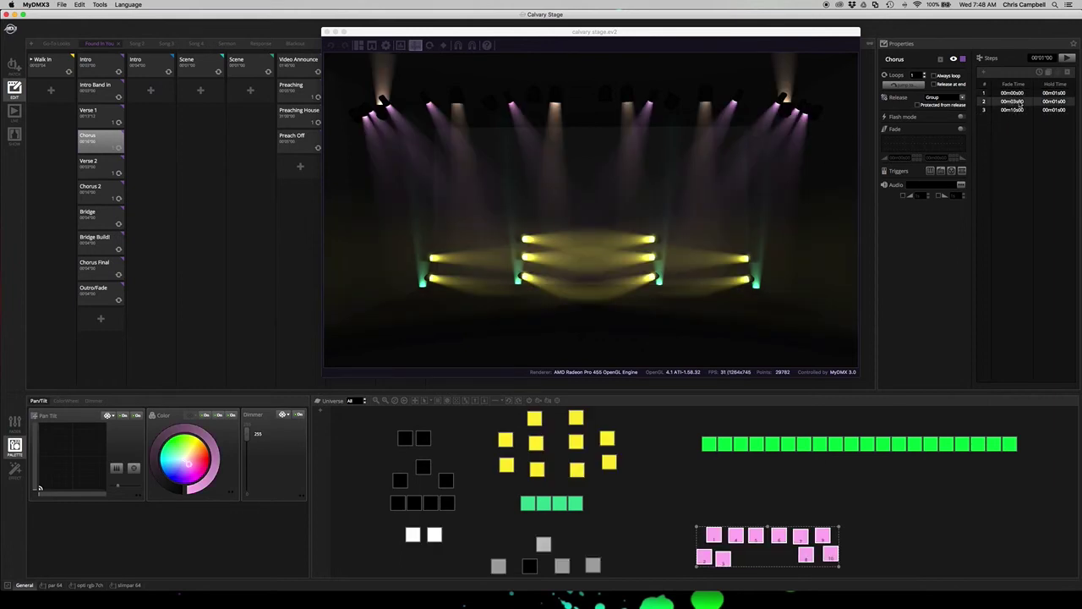
click(1018, 93)
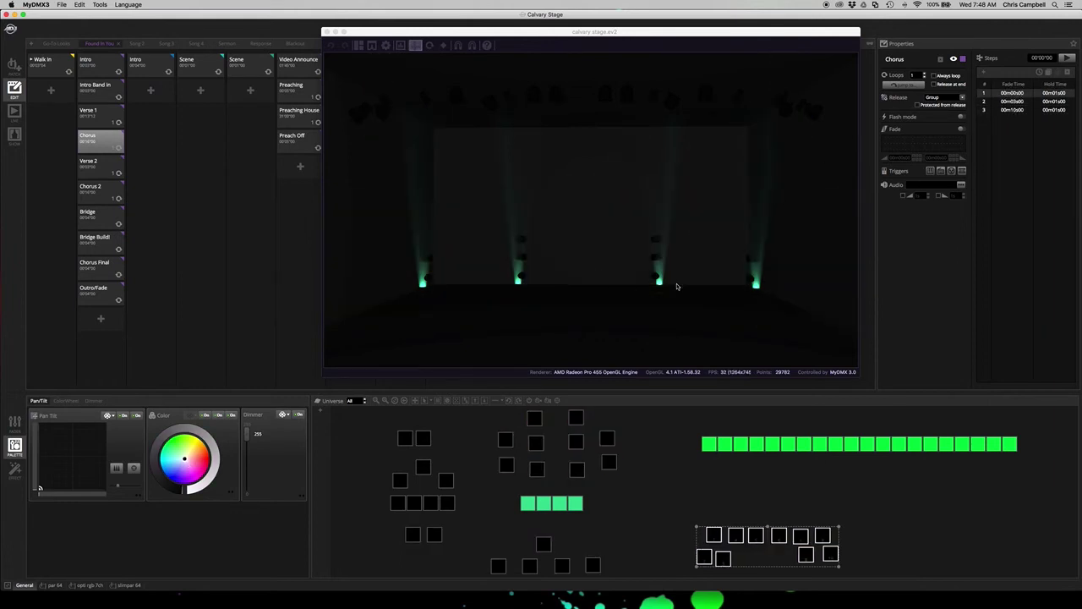
click(1019, 102)
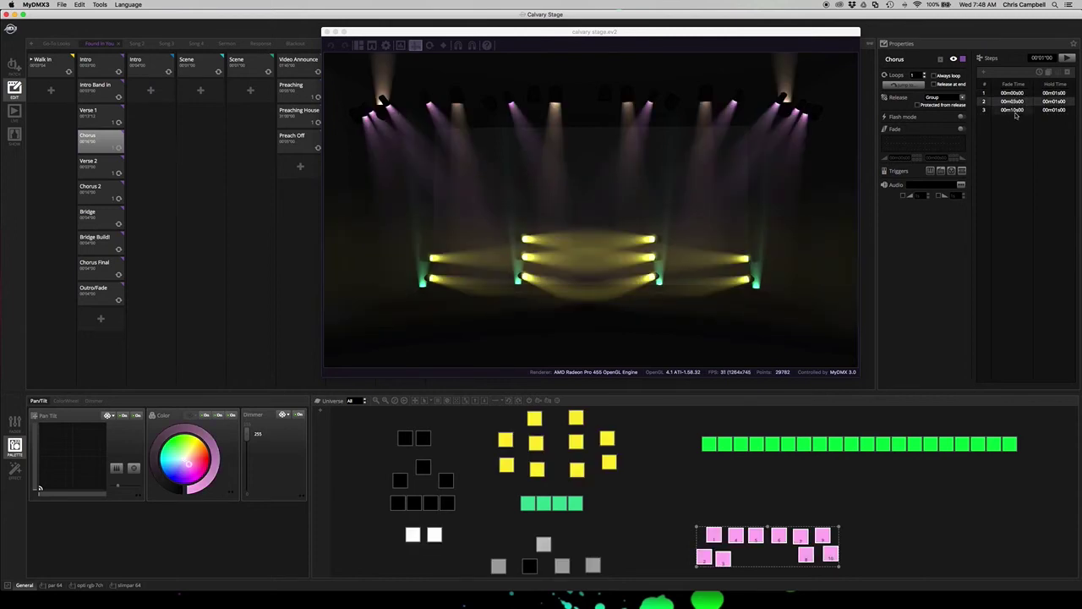
click(1016, 110)
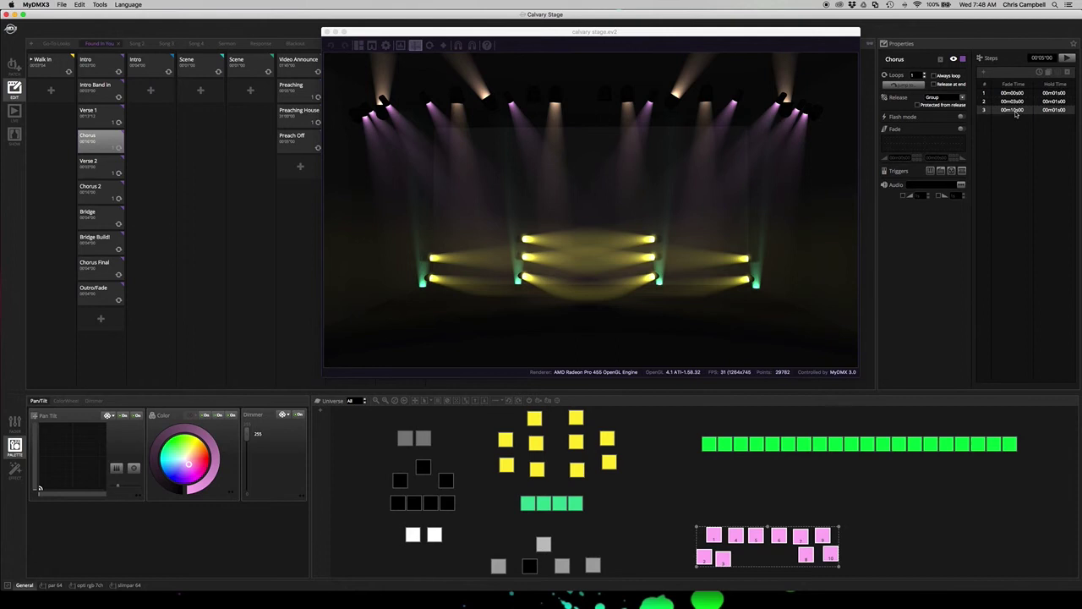
click(93, 116)
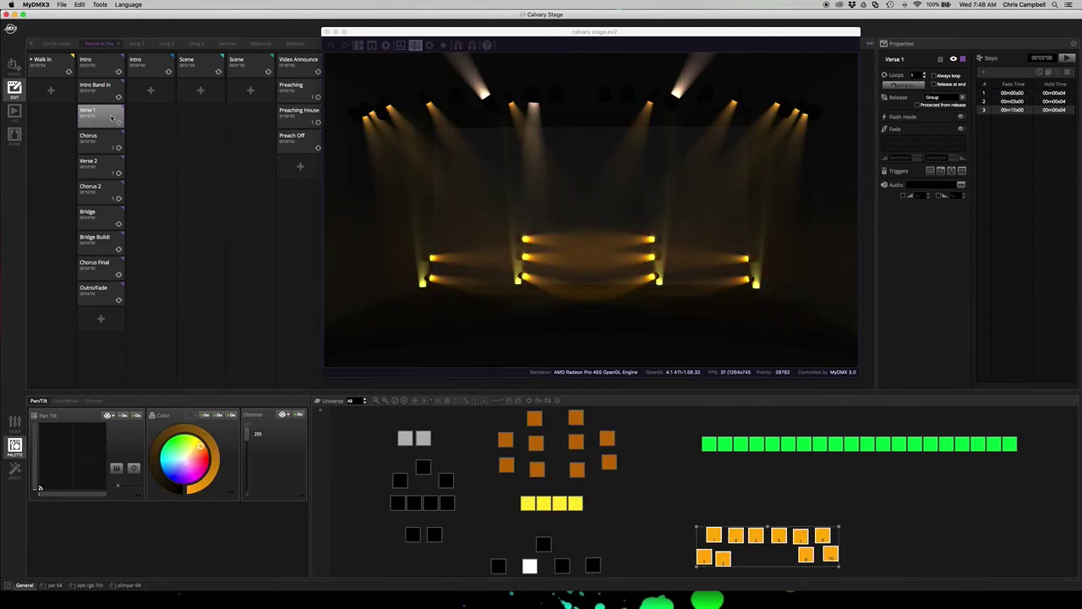
right_click(110, 117)
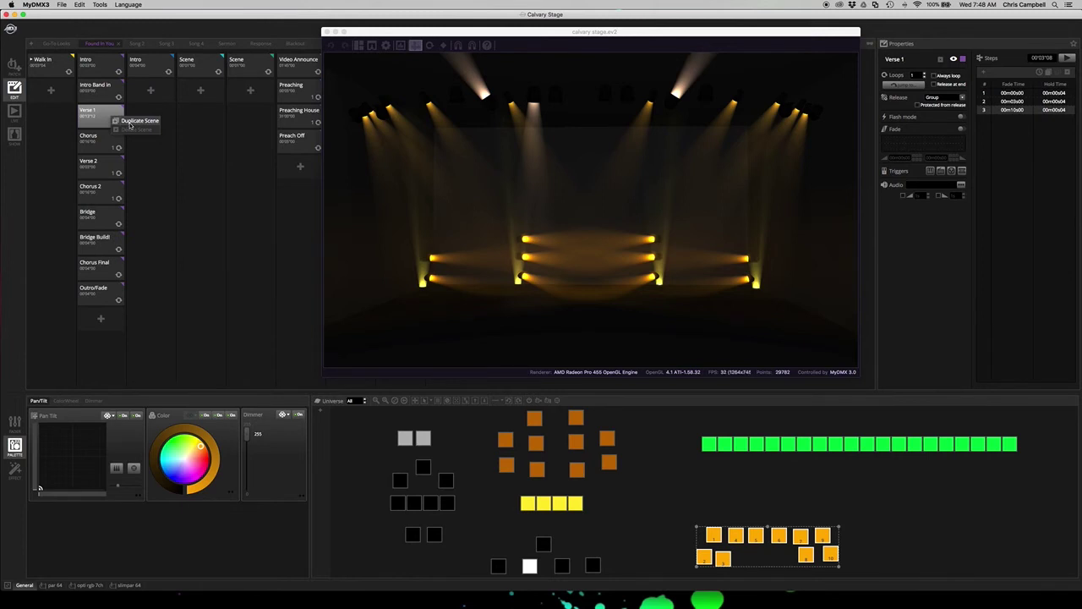
click(131, 125)
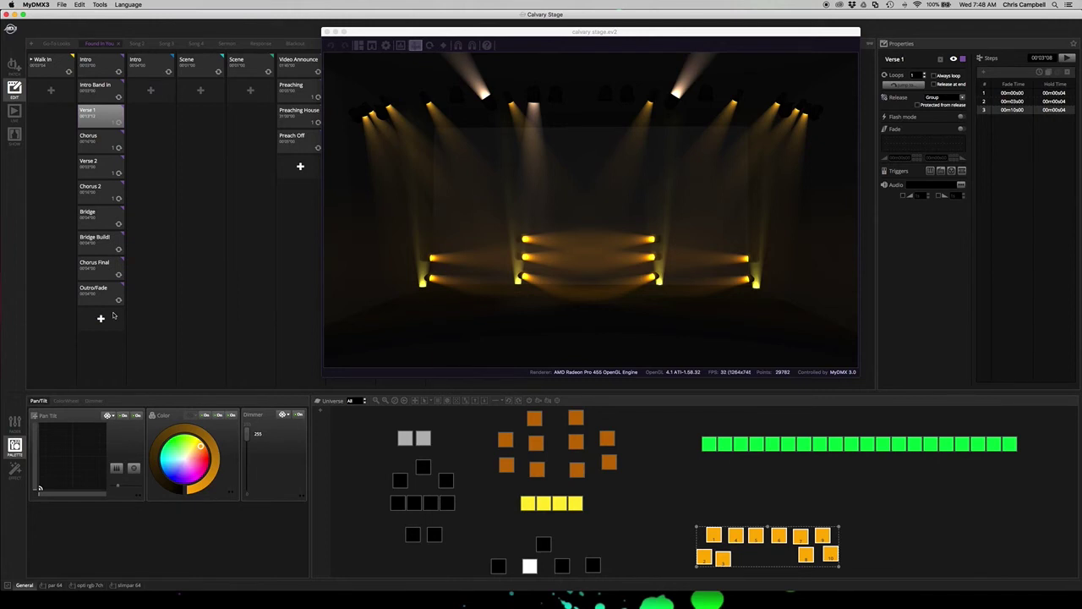
Step: Preview Song 2's Intro scene in the editor and play Found In You's Bridge Build! in live mode
click(147, 74)
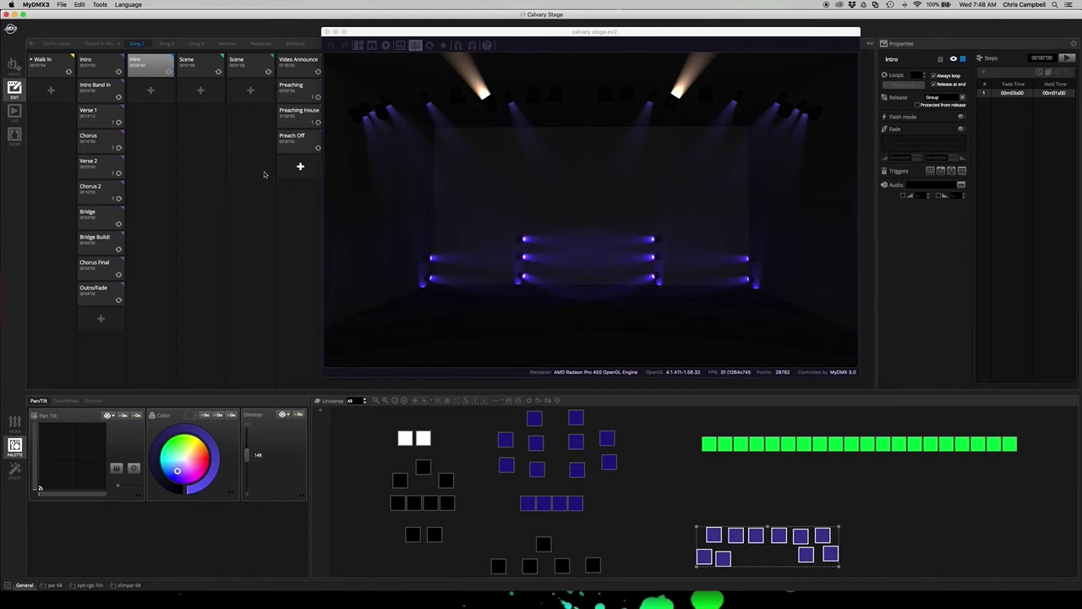
click(12, 111)
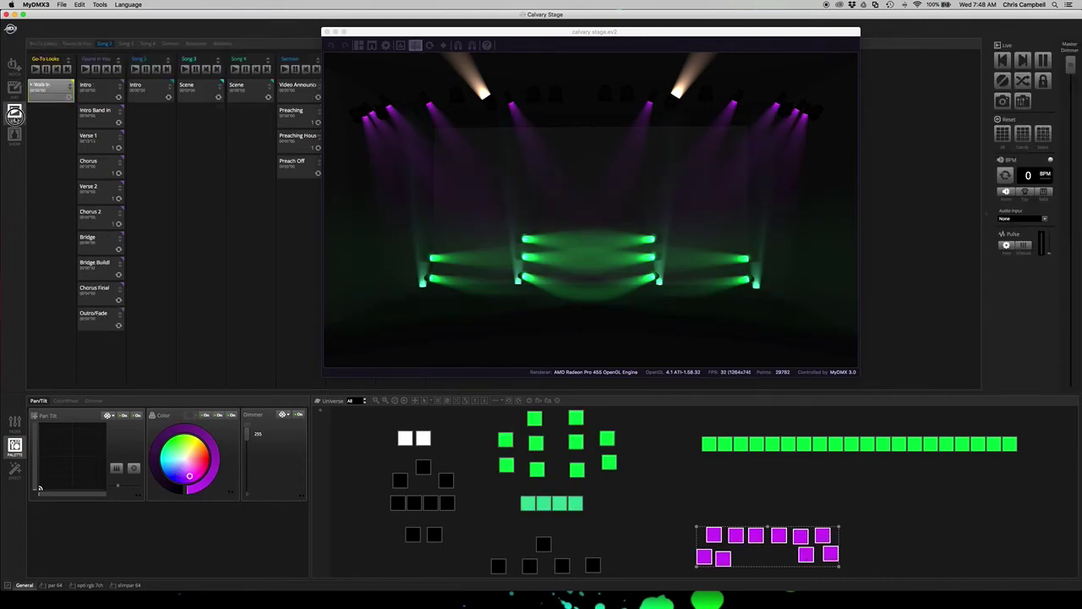
click(97, 271)
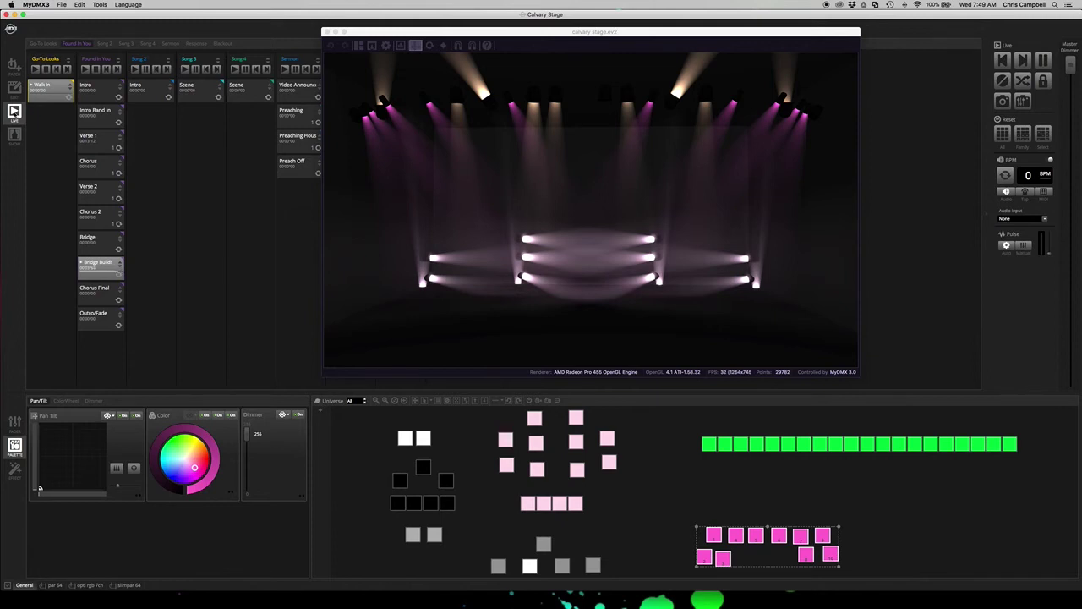
Step: Compare the editing and live outputs by switching modes with Bridge Build! playing and Intro Band In selected for editing
click(15, 92)
click(98, 240)
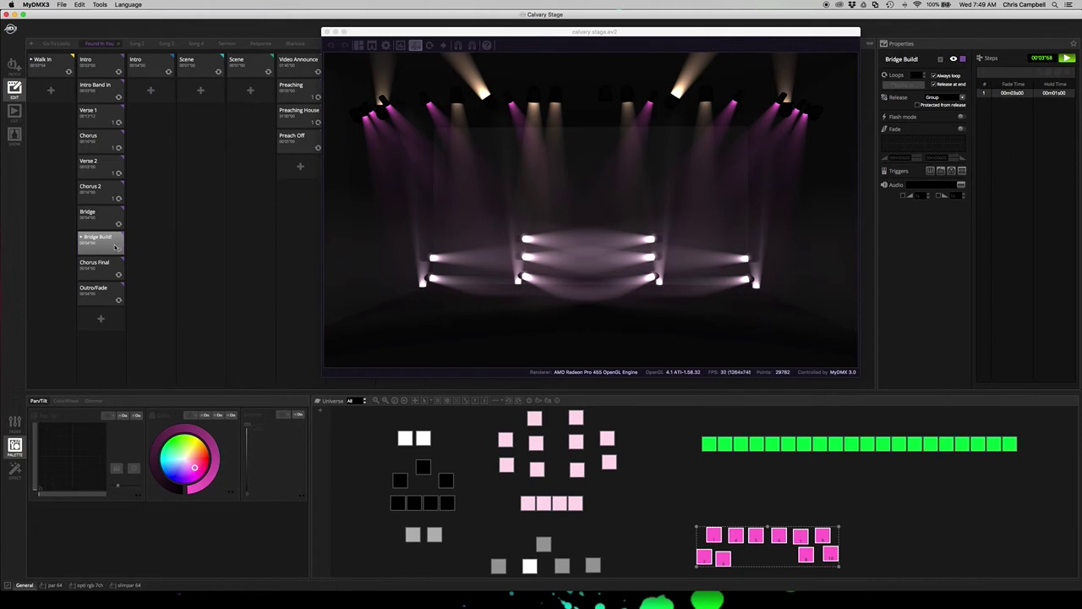
click(94, 94)
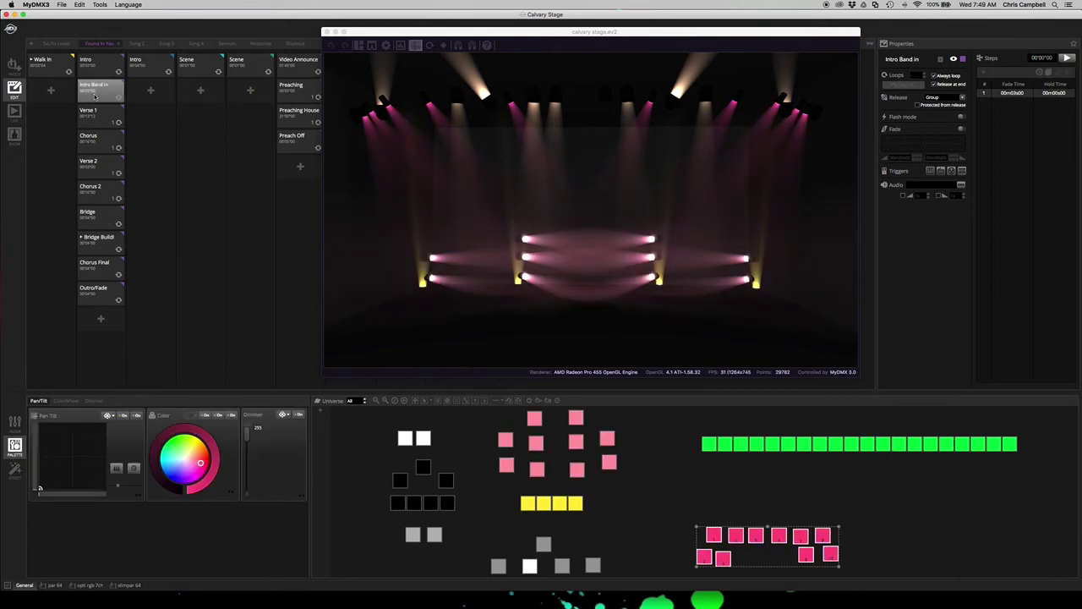
click(13, 111)
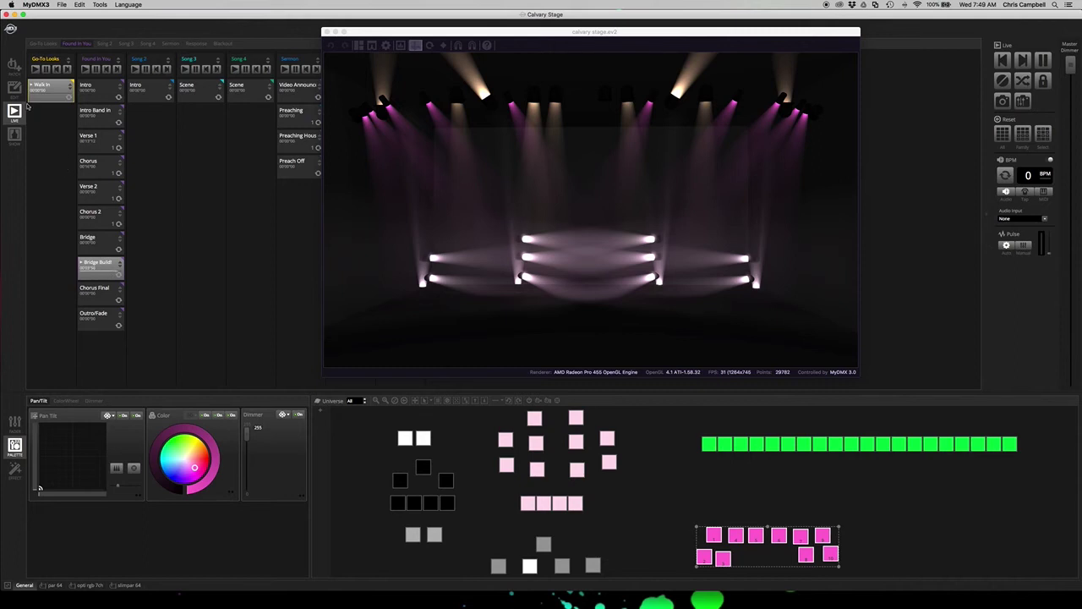
click(14, 90)
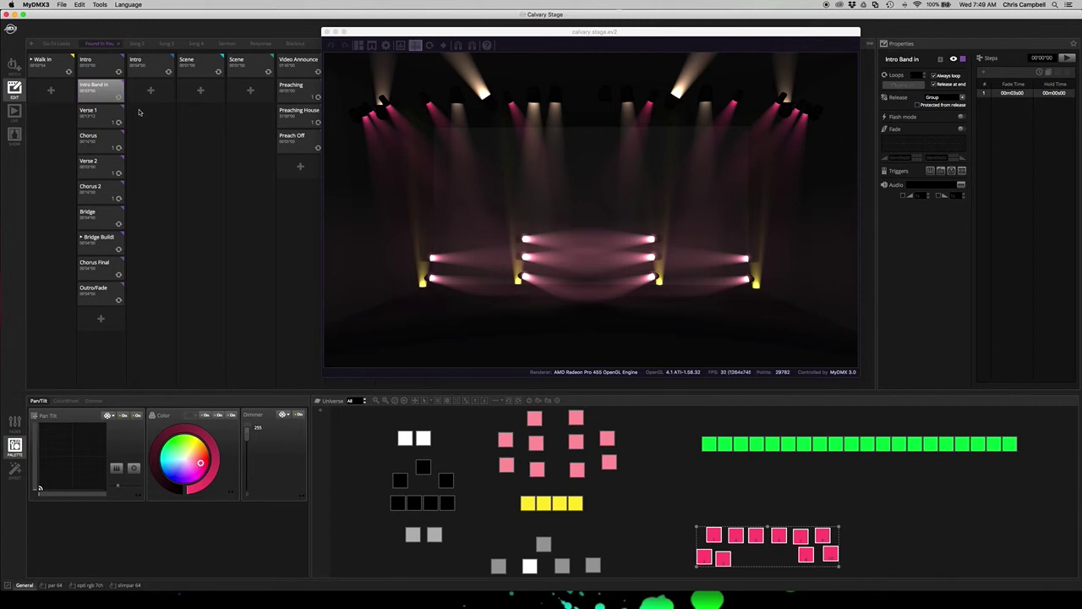
click(14, 111)
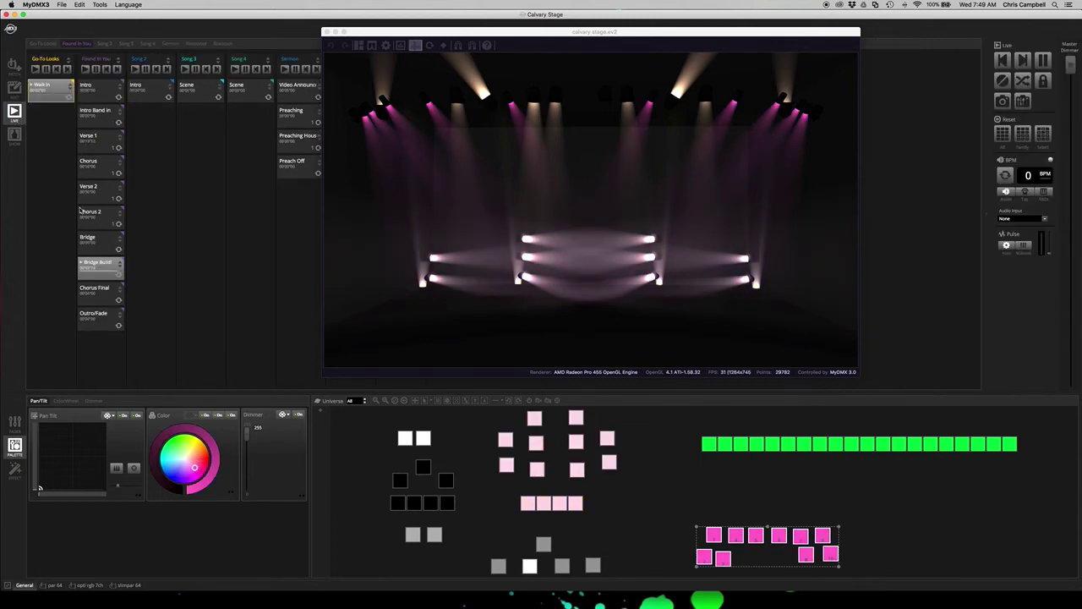
Step: Expand the Bridge Build! scene's live controls and test its dimmer by lowering it and restoring it to full
click(120, 269)
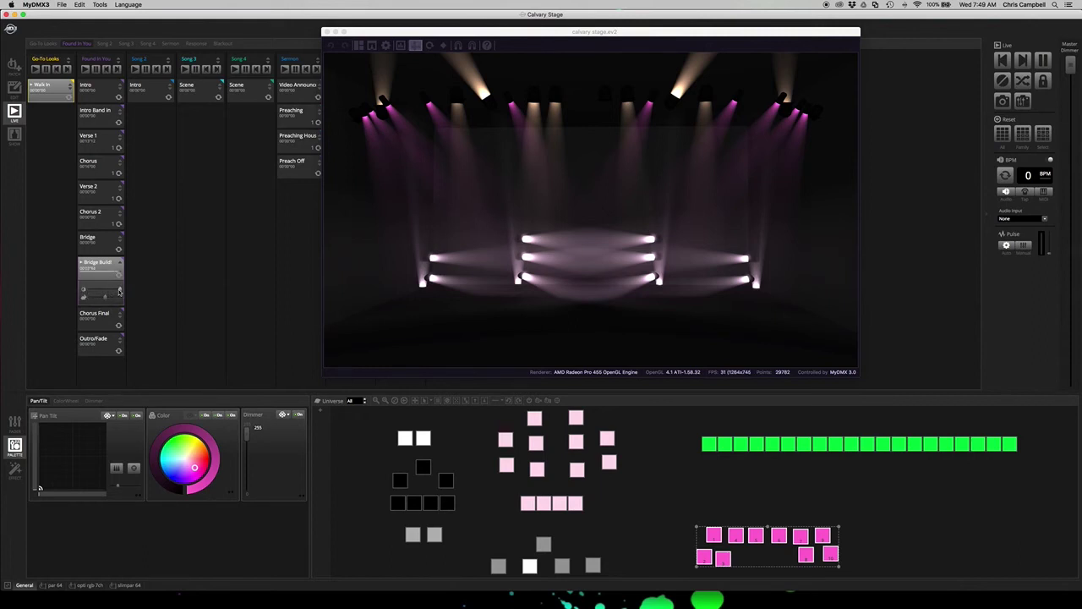
drag(119, 290, 68, 289)
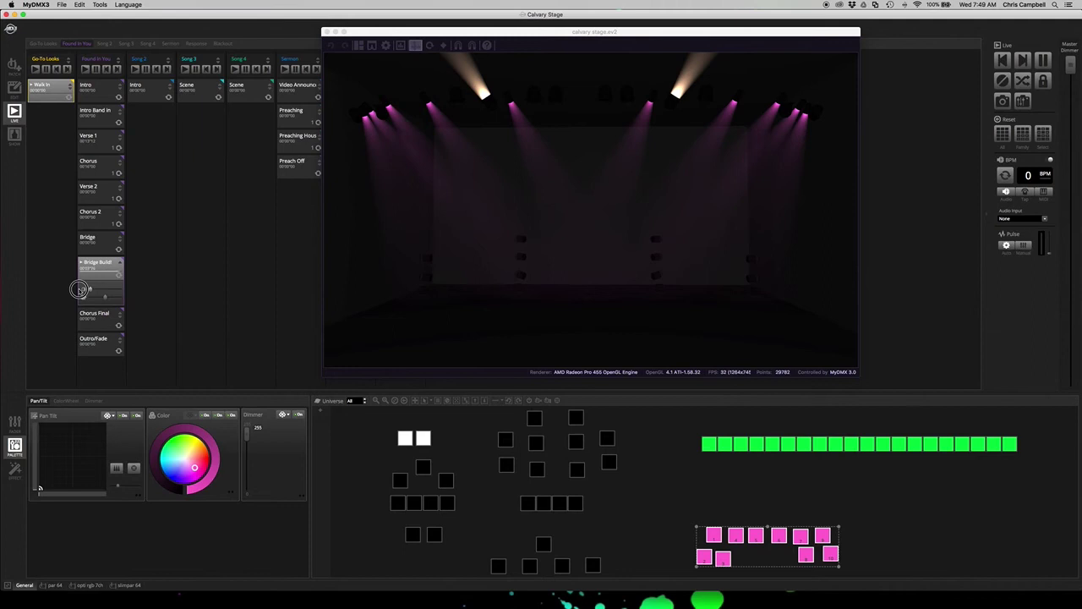
click(78, 289)
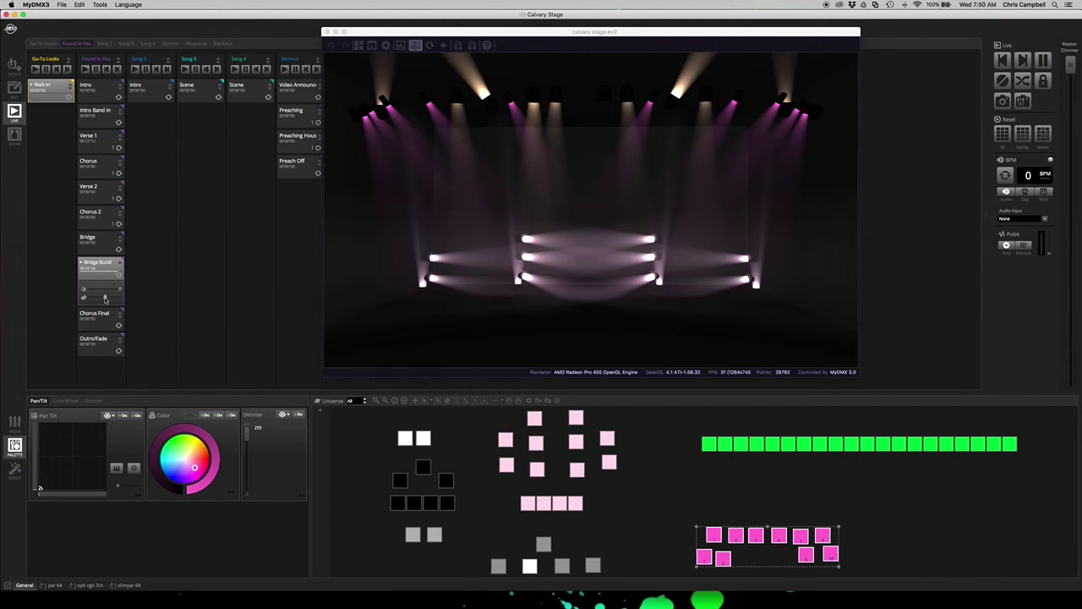
Step: Play Bridge Build! from Bridge with its speed reduced, and again with the speed set to maximum
drag(104, 299, 98, 297)
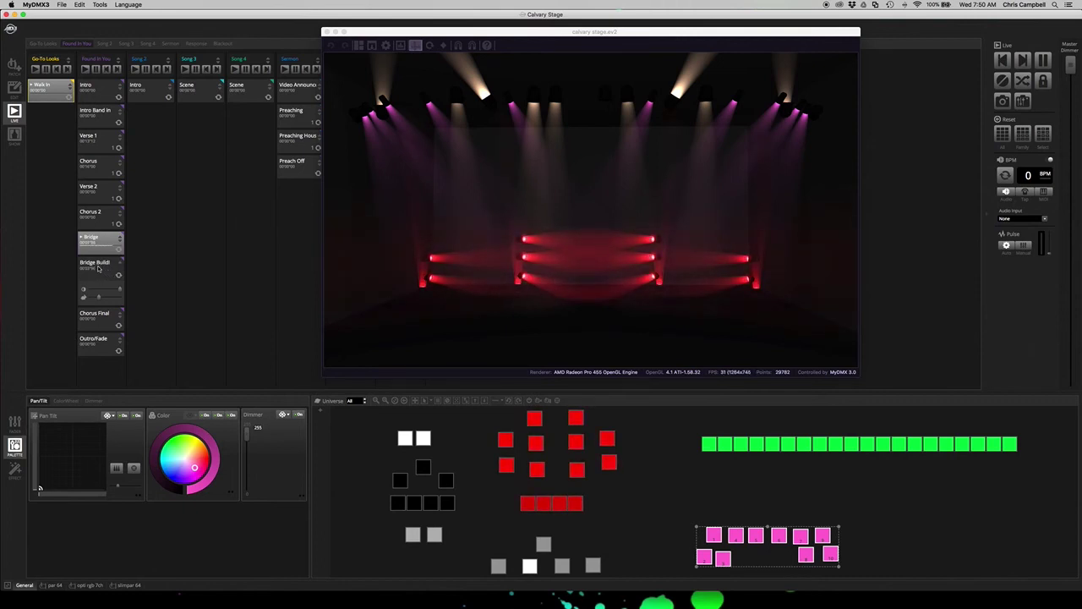
click(95, 298)
click(99, 268)
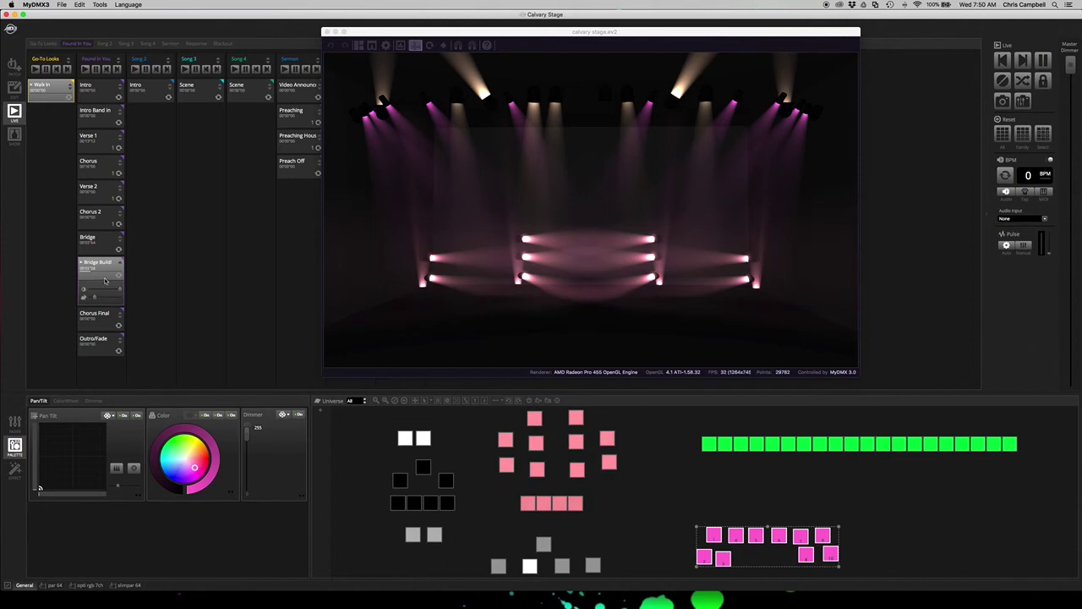
drag(95, 299, 126, 299)
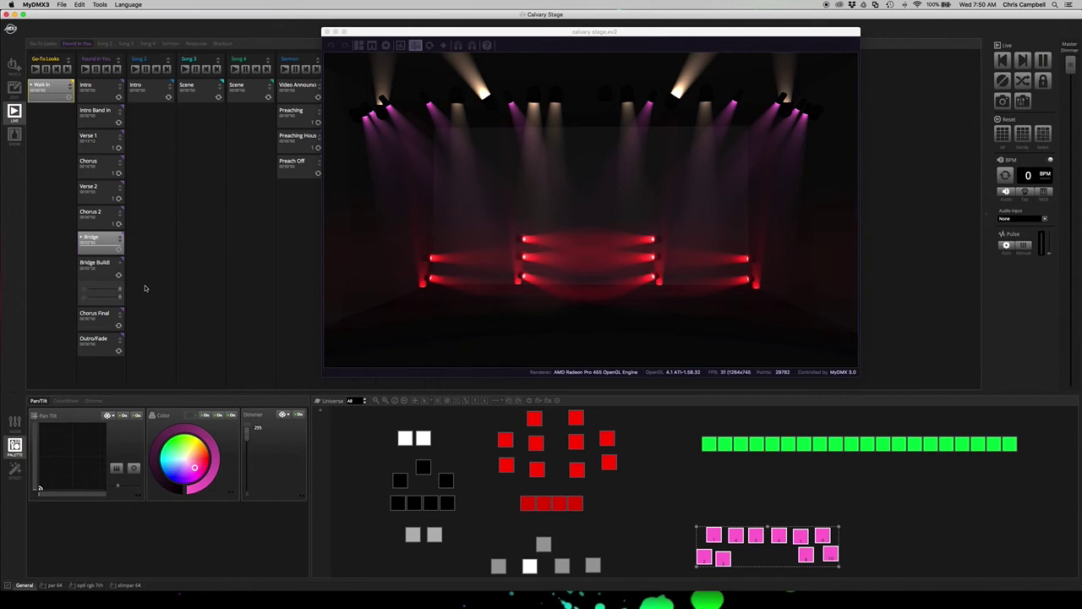
click(100, 265)
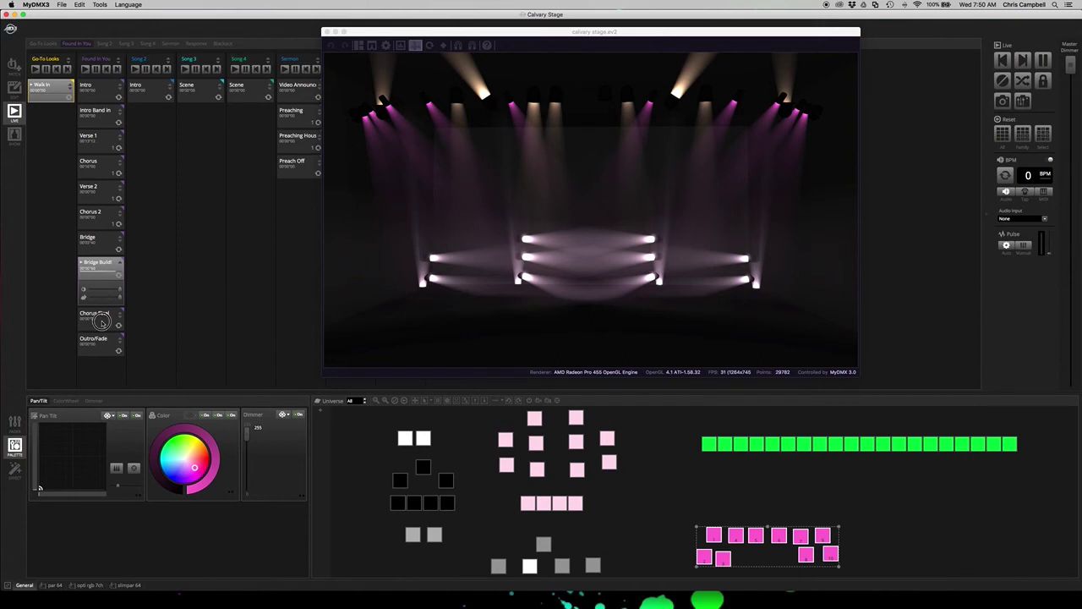
Step: Play Chorus Final, Outro/Fade and Song 2's Intro in sequence, and release the Walk In look
click(104, 322)
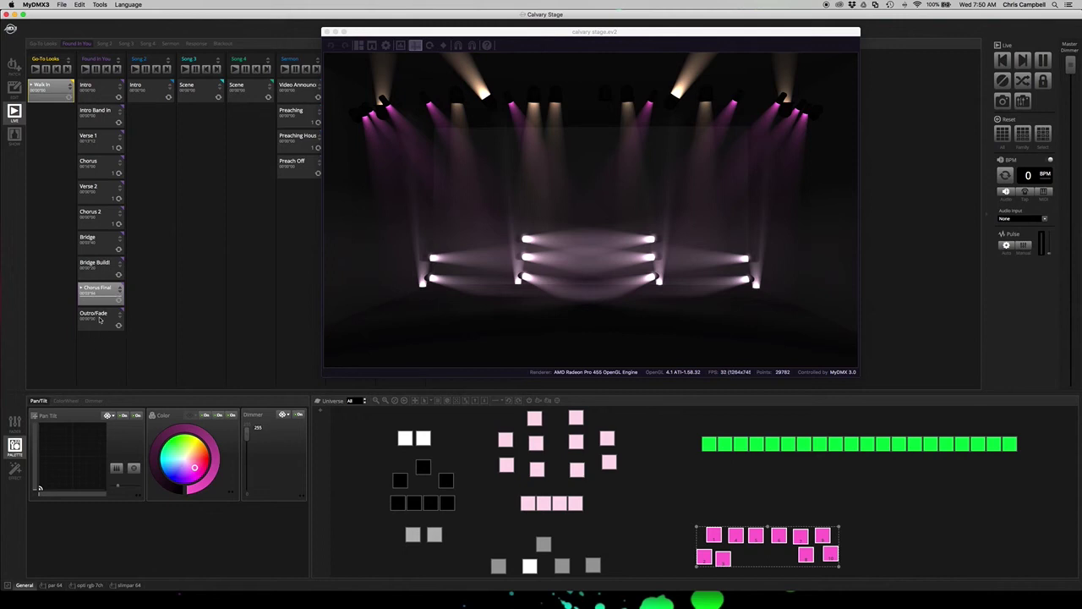
click(100, 319)
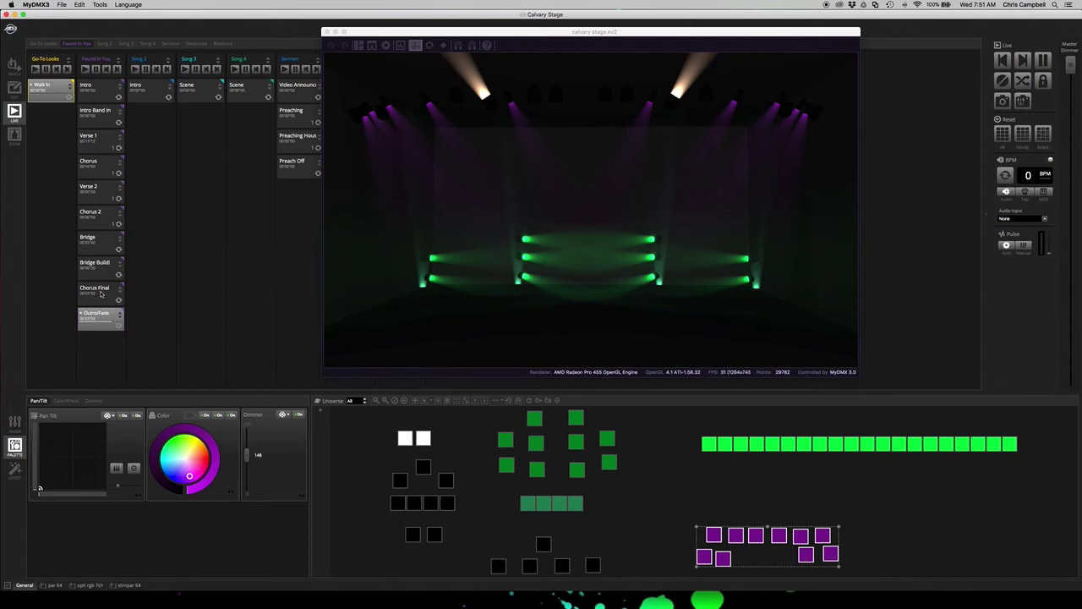
click(143, 89)
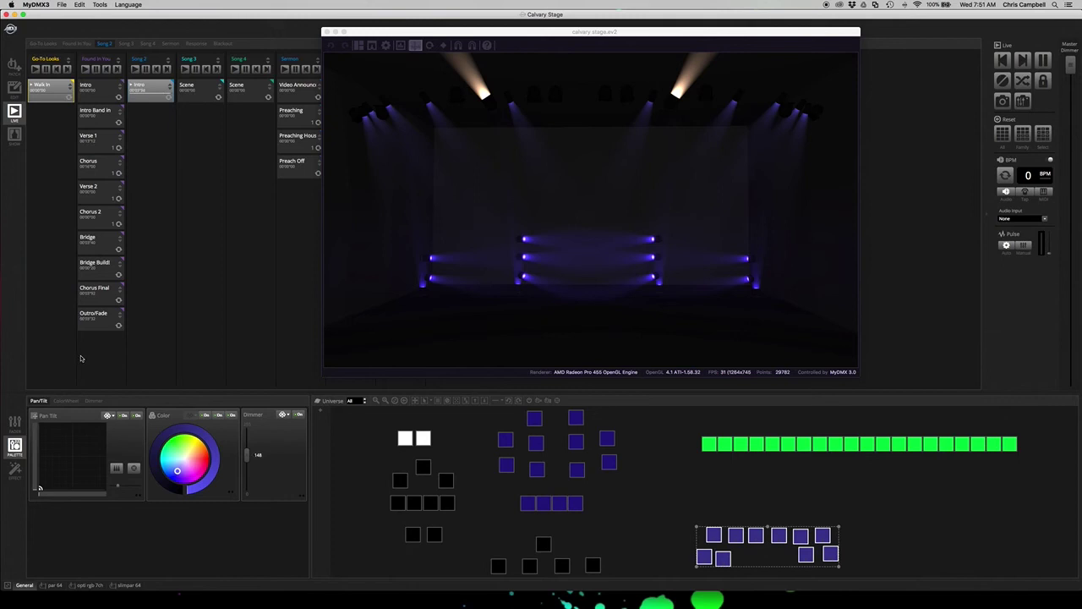
click(32, 88)
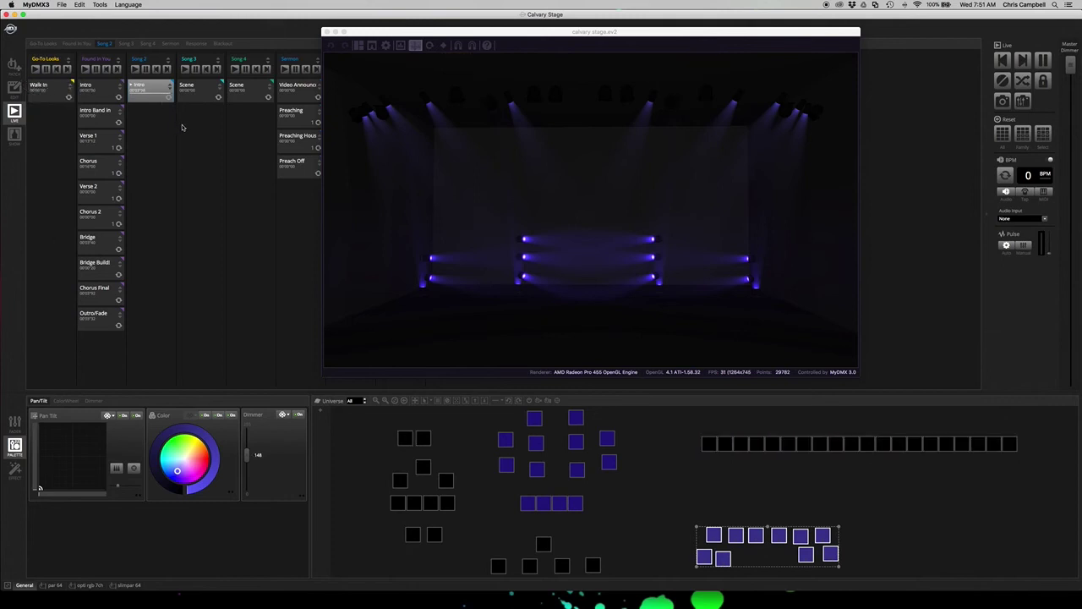
click(148, 91)
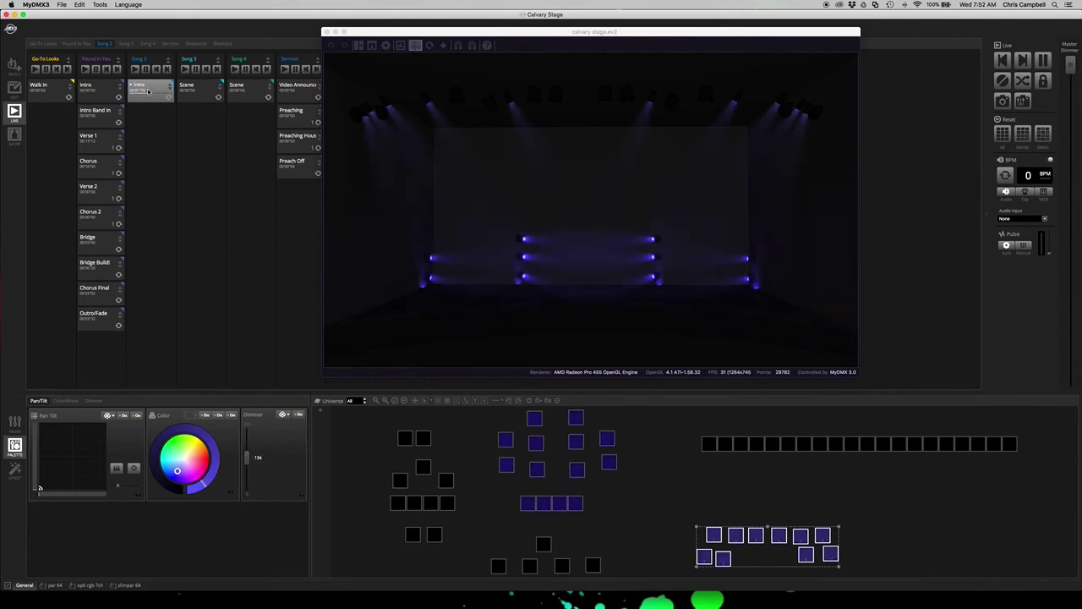
Step: Return to editing Song 2's Intro, stop its playback and set the two front lights' dimmer to about 81
click(16, 88)
click(153, 71)
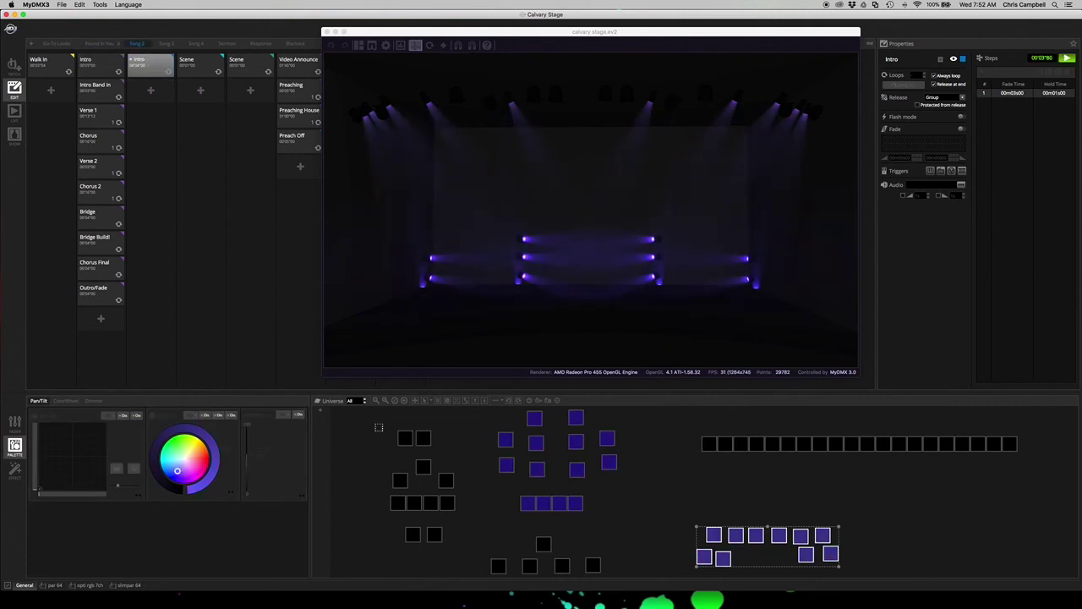
click(392, 442)
drag(433, 440, 458, 450)
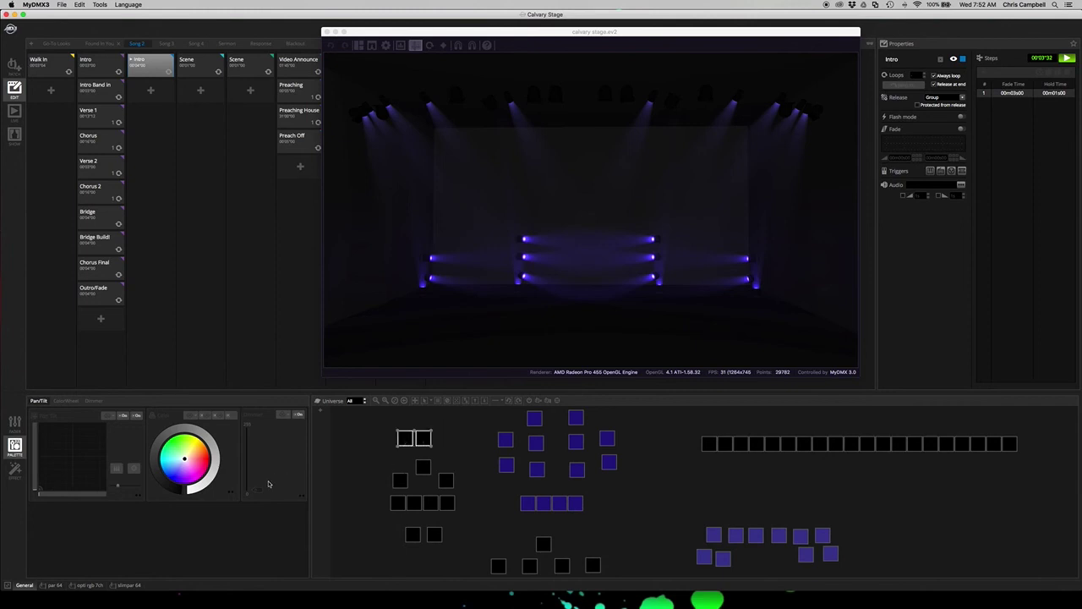
click(1071, 60)
drag(247, 483, 247, 467)
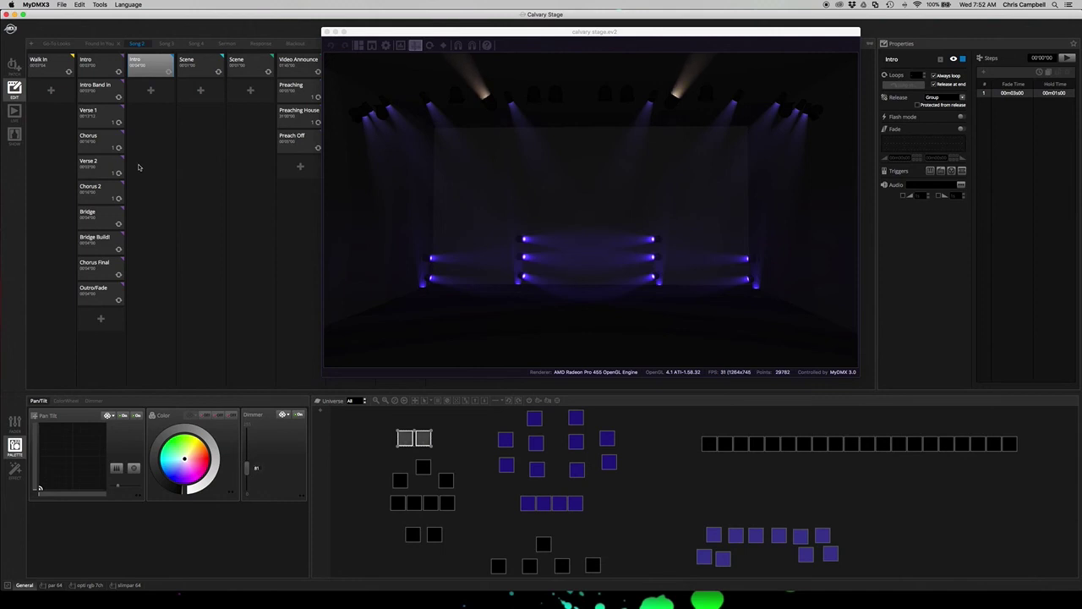
Step: Return to editing the Found In You scenes and duplicate the Chorus Final scene
click(13, 112)
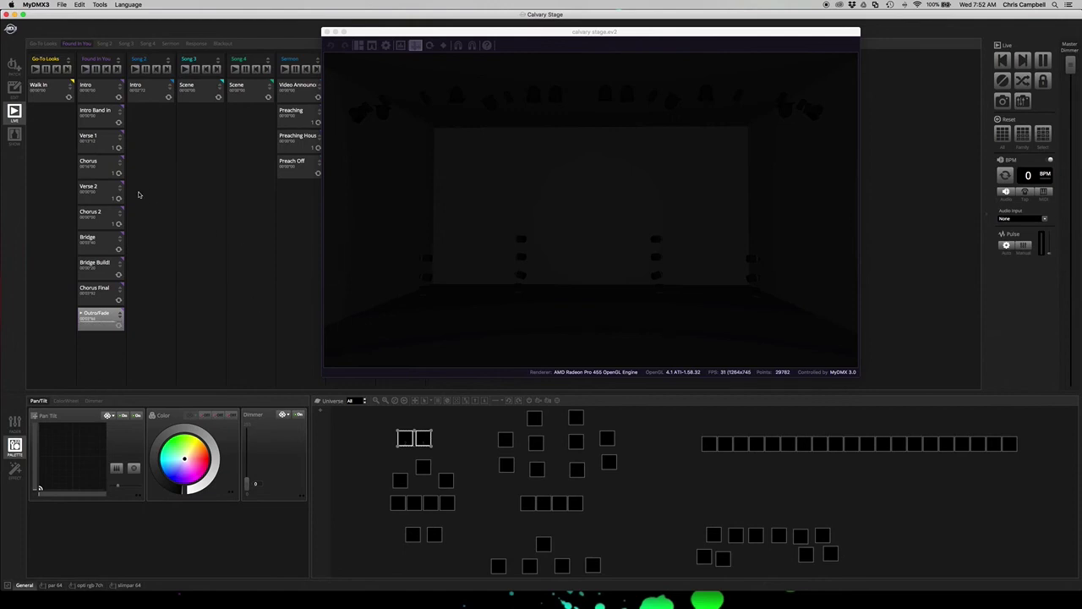
click(14, 88)
click(98, 290)
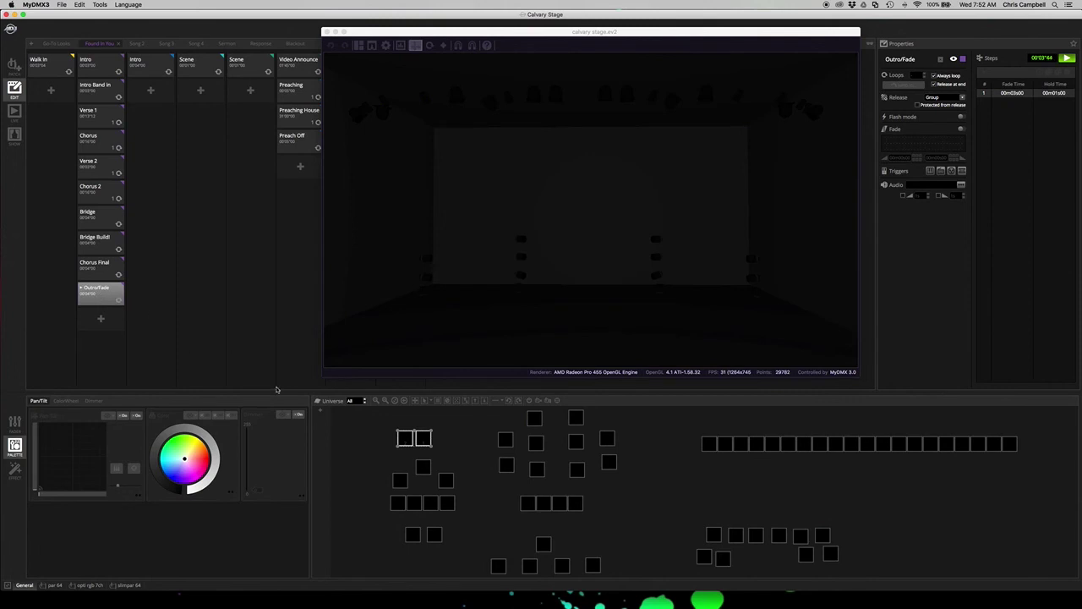
click(95, 267)
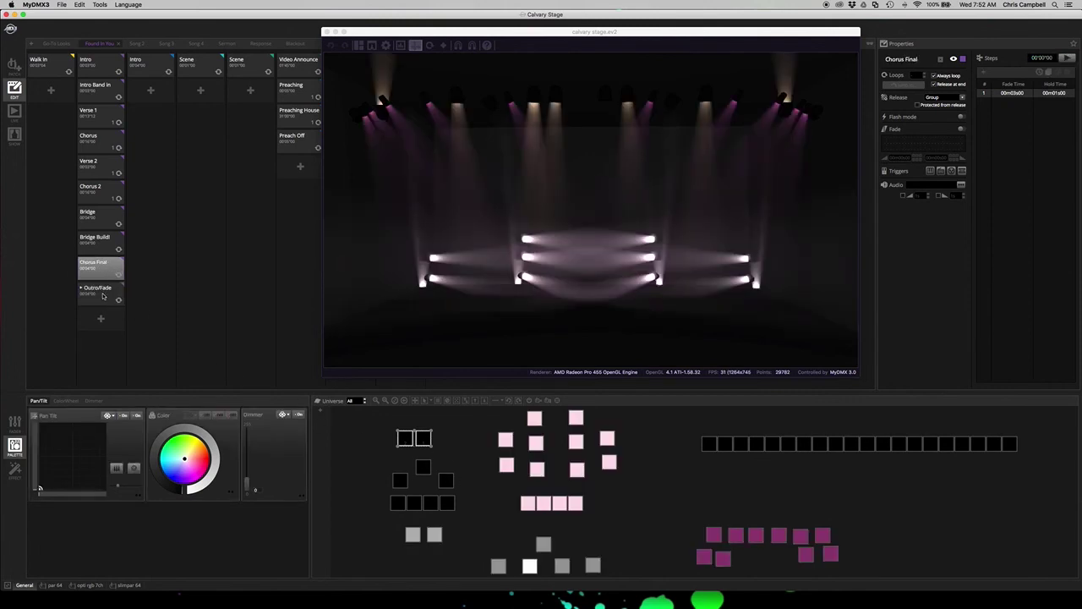
click(119, 275)
Step: Delete the Outro/Fade scene from Found In You and accept the deletion
right_click(99, 291)
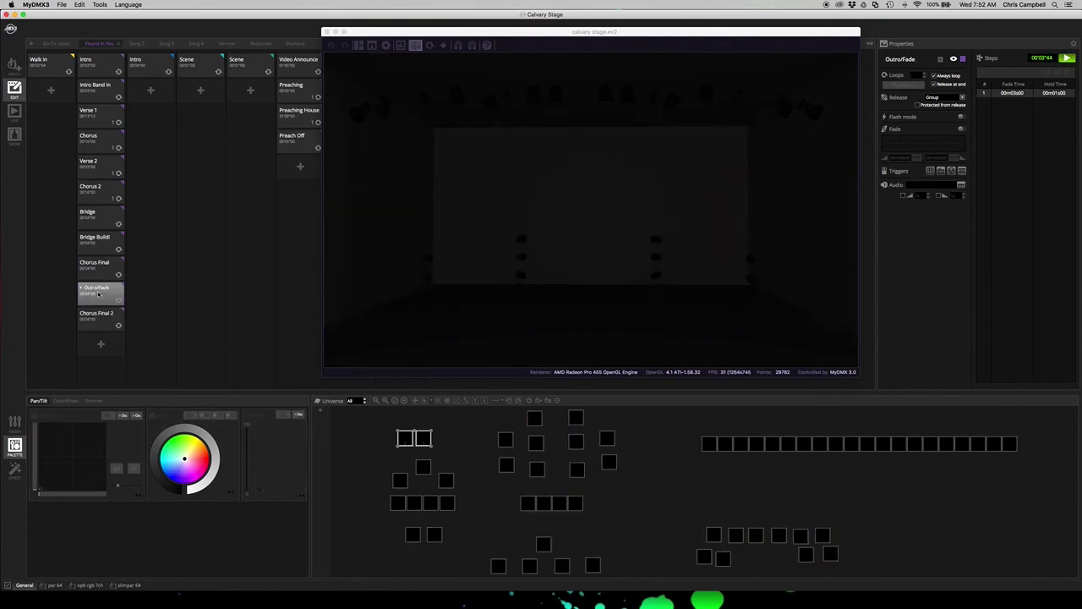
click(119, 305)
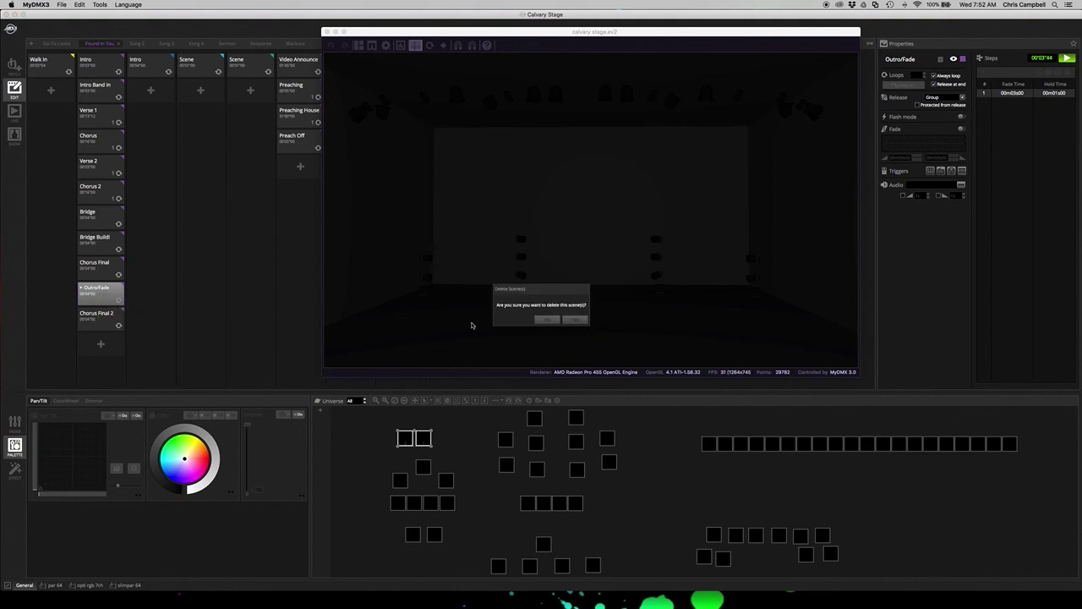
click(579, 322)
Step: Rename the duplicated scene Chorus Final 2 as Outro
click(100, 291)
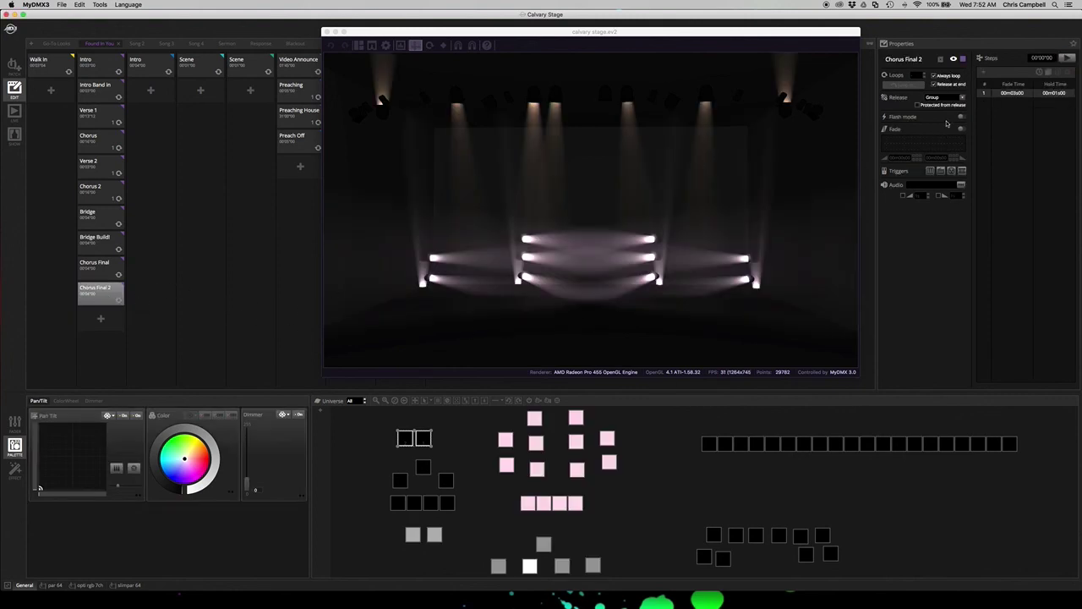
double_click(923, 59)
text(Outro)
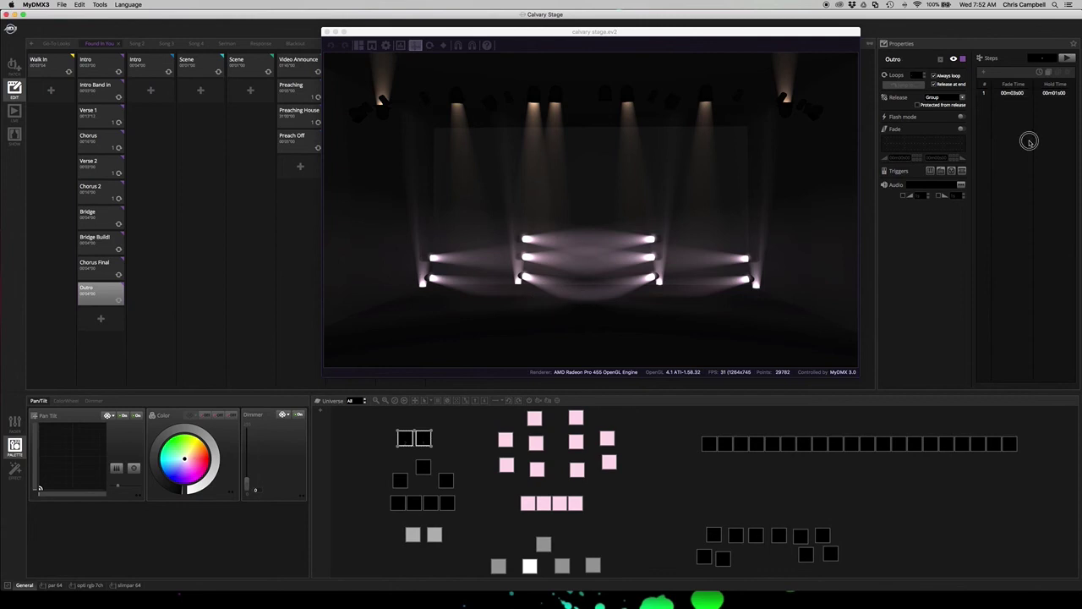
click(474, 225)
click(103, 292)
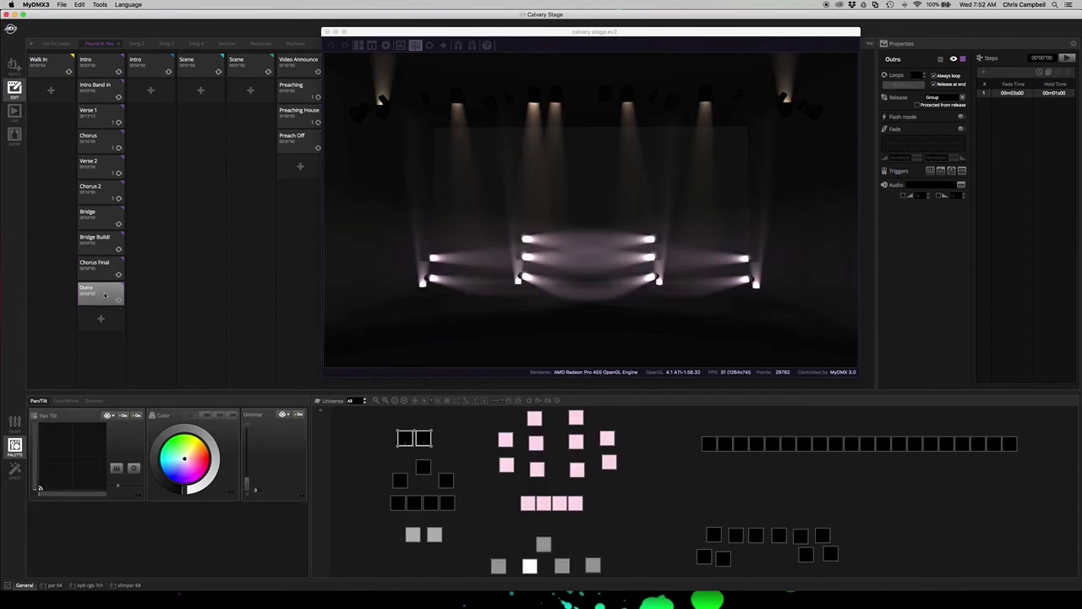
Step: In Outro, make the 14 floor lights red at dimmer 134 and the ten coloured overhead lights red at about 221
click(478, 427)
drag(641, 511, 476, 414)
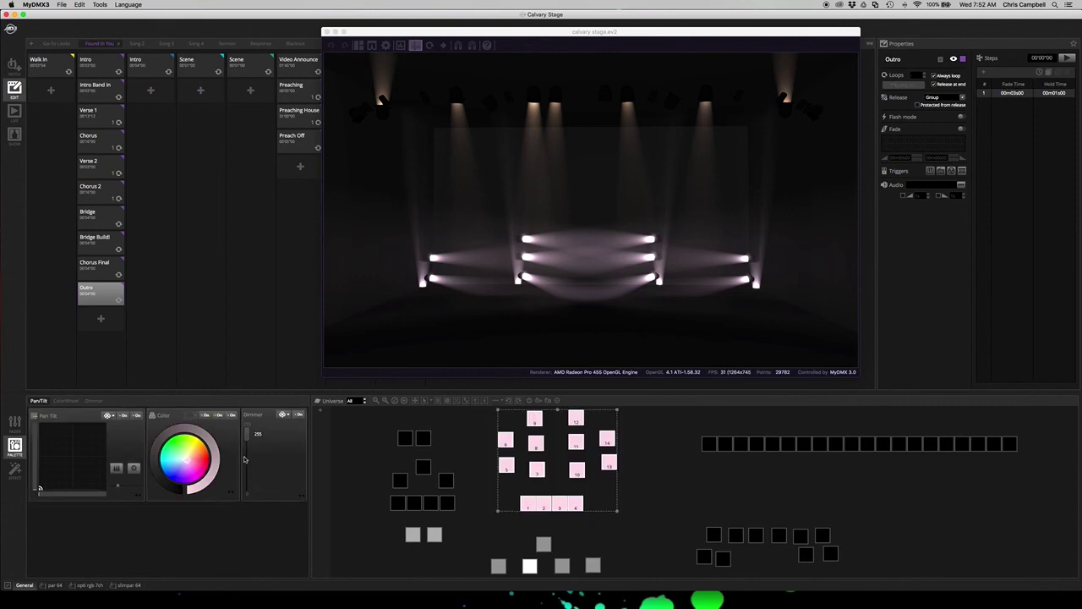
drag(247, 435, 246, 457)
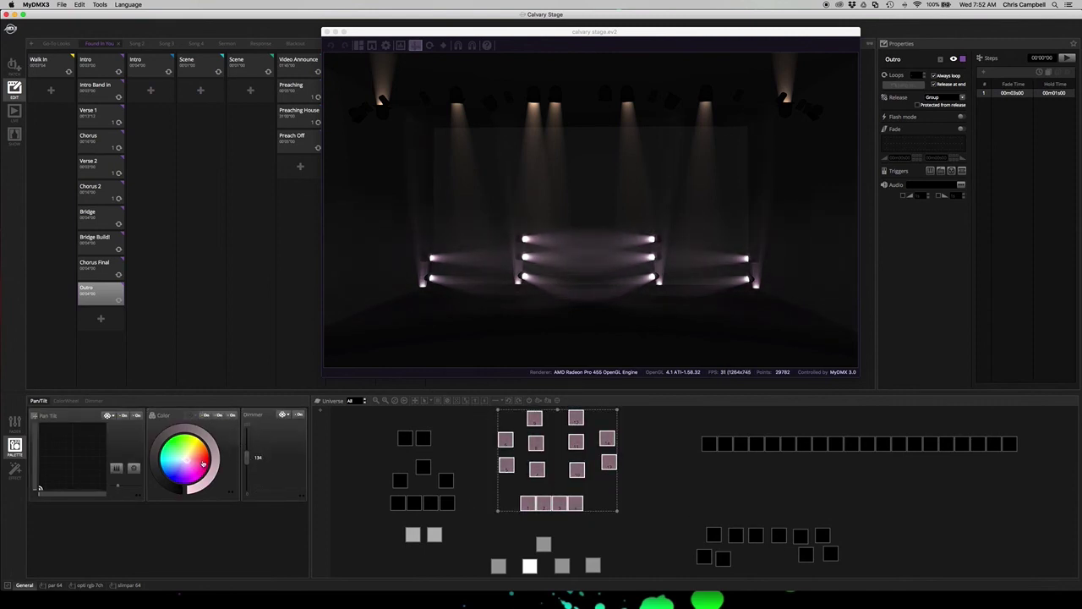
click(208, 460)
drag(683, 515, 845, 565)
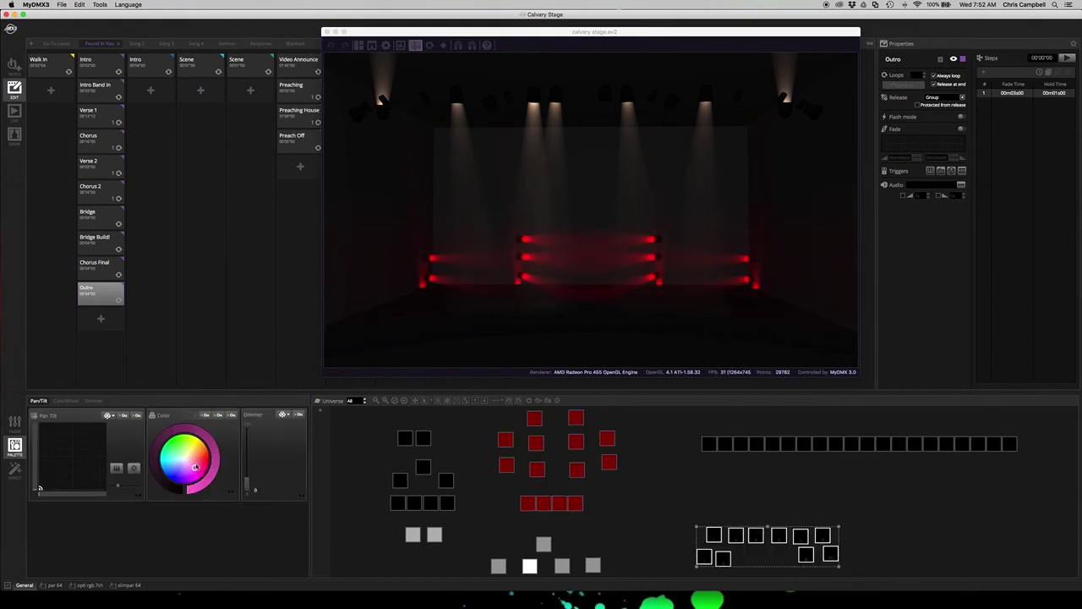
drag(247, 484, 207, 456)
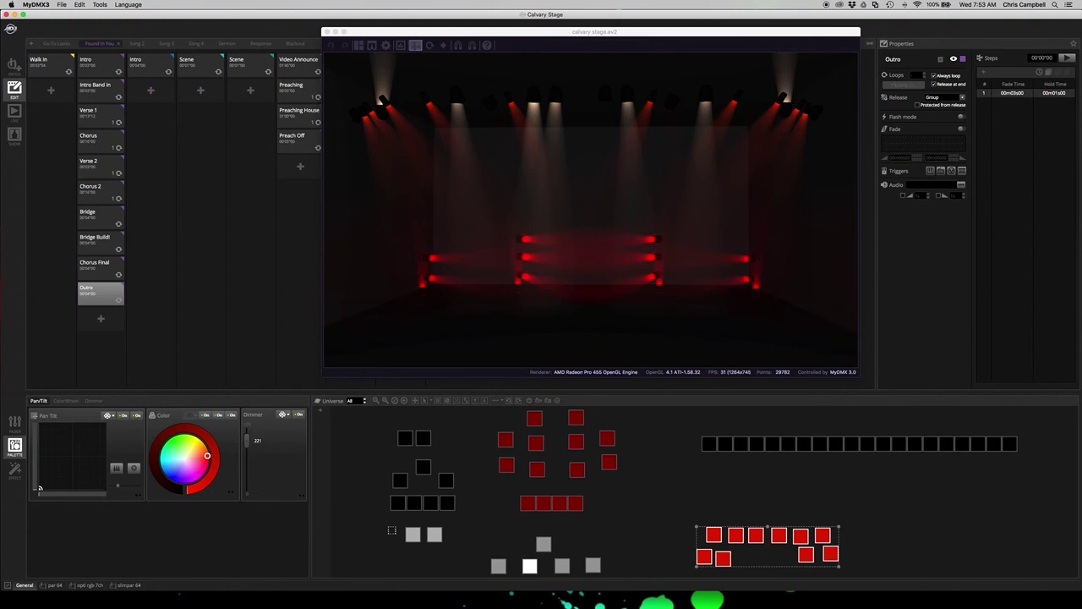
Step: Bring the dimmers of the five white overhead lights and the separate white pair in Outro fully down
drag(487, 536, 615, 573)
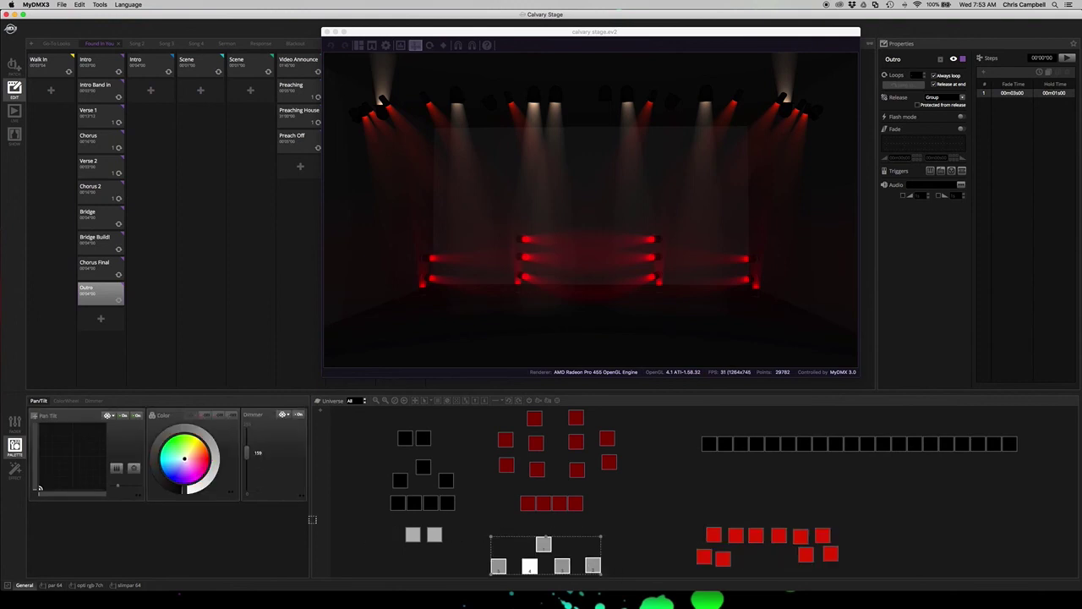
drag(247, 453, 246, 487)
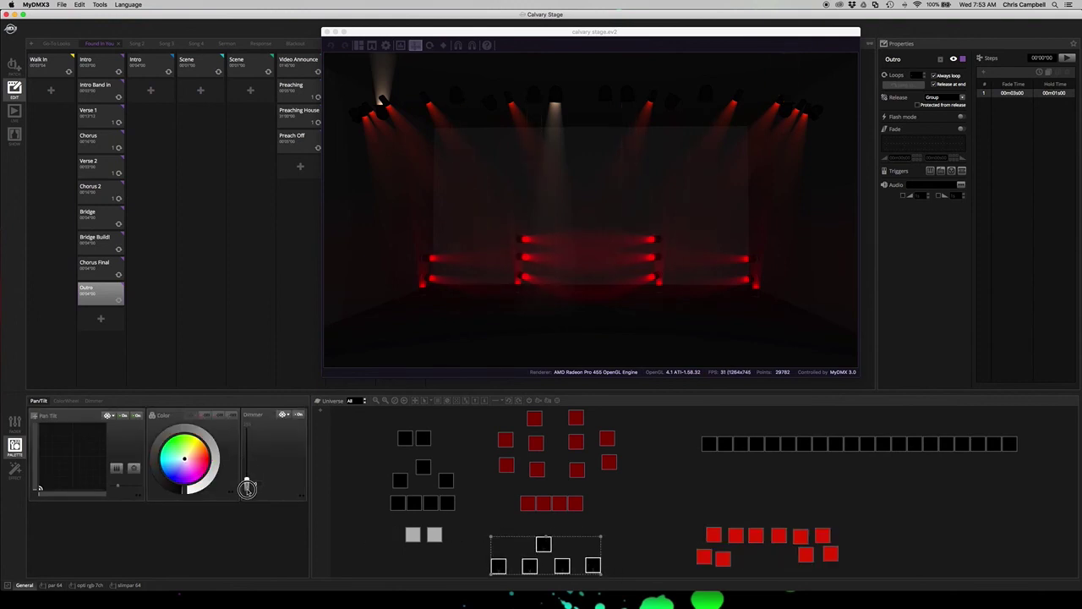
drag(457, 531, 378, 541)
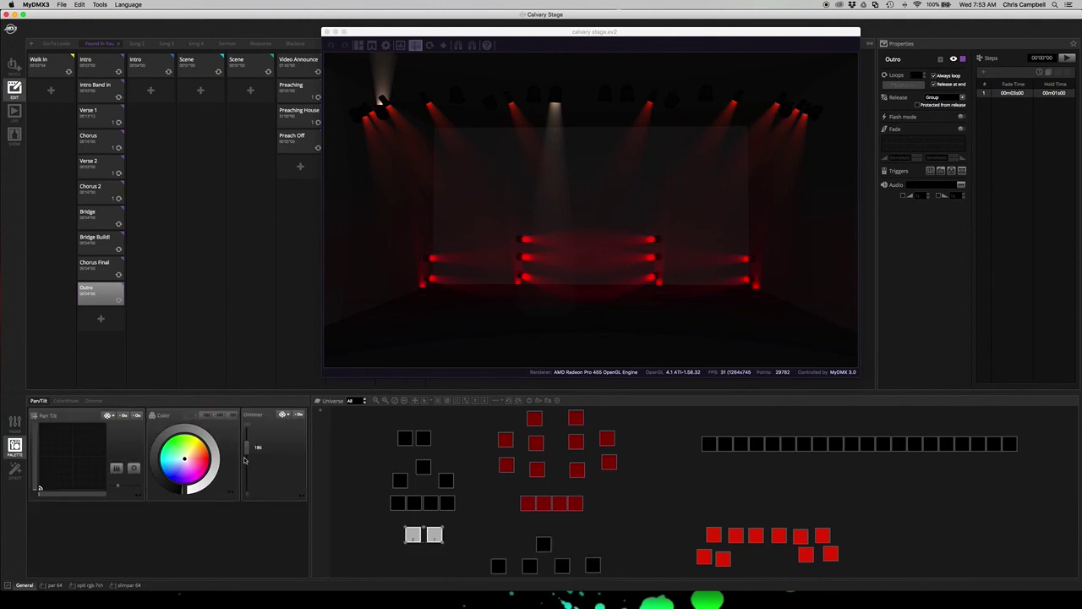
drag(247, 453, 246, 495)
Step: Set the dimmer of the two front lights in Outro to about 83
click(404, 436)
drag(378, 425, 436, 448)
drag(247, 479, 247, 467)
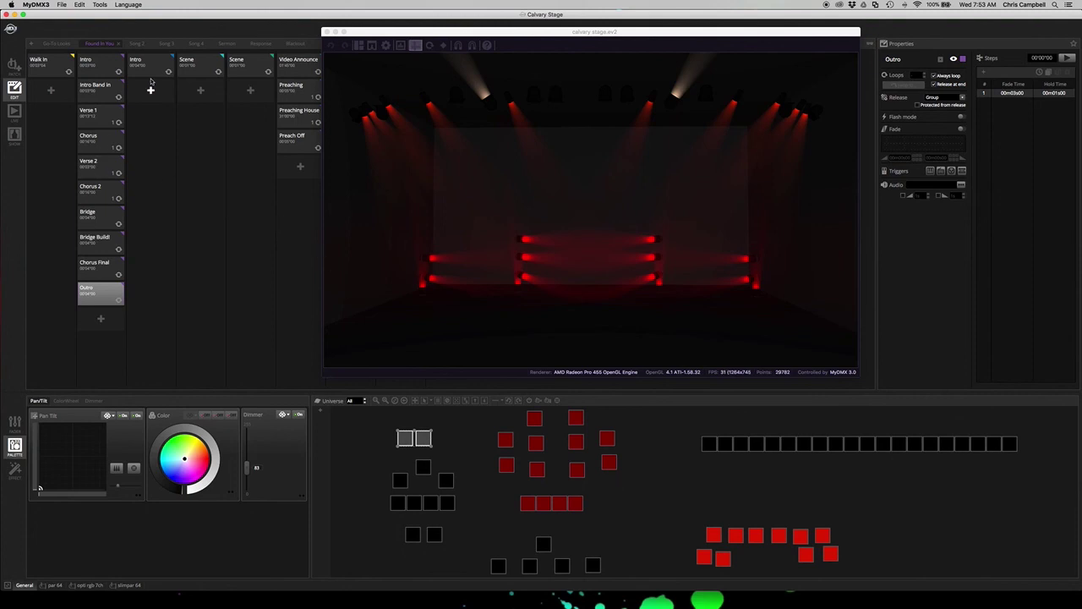
Step: Play the Outro scene live and advance to Song 2's Intro to check the transition
click(13, 110)
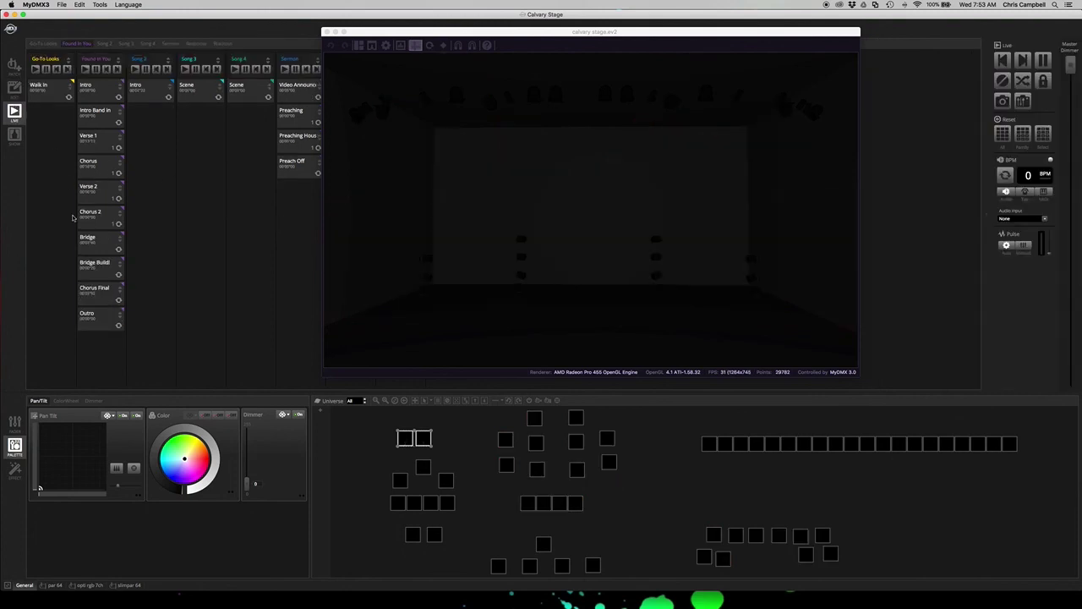
click(90, 320)
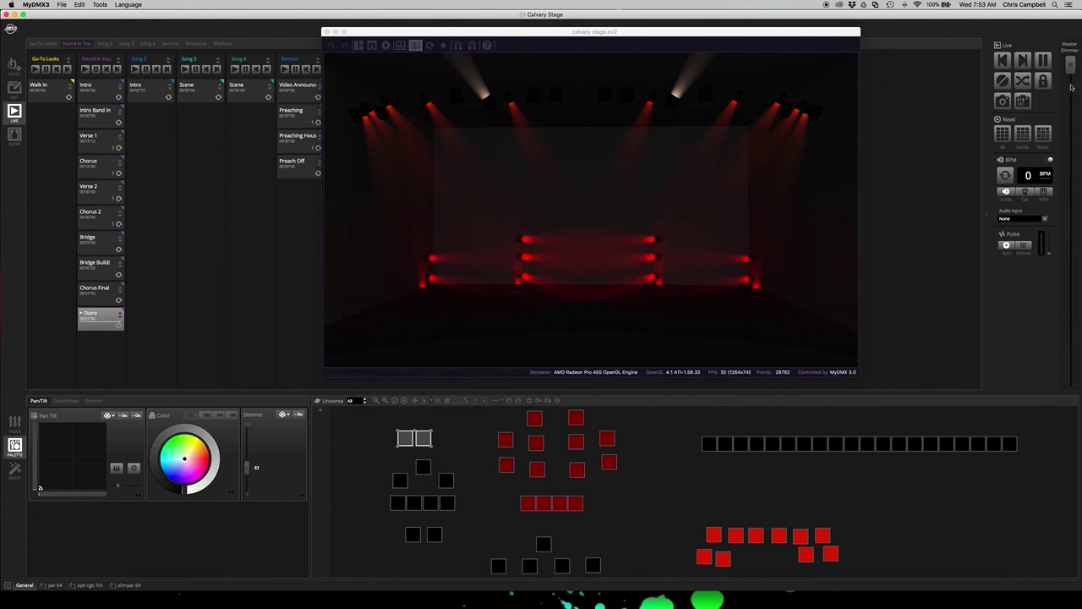
click(1023, 60)
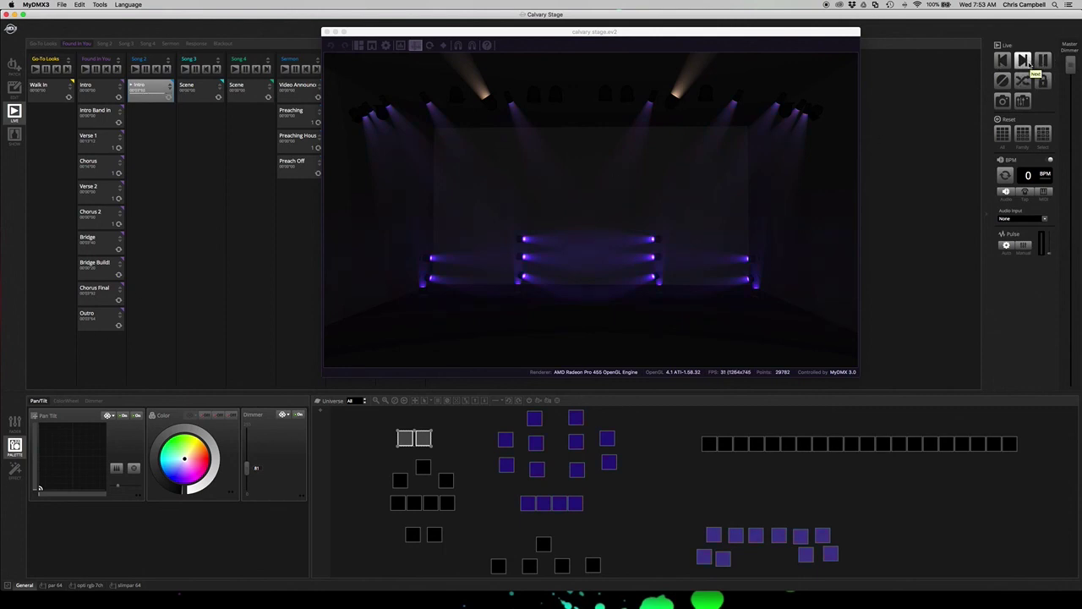
click(1025, 63)
click(1023, 60)
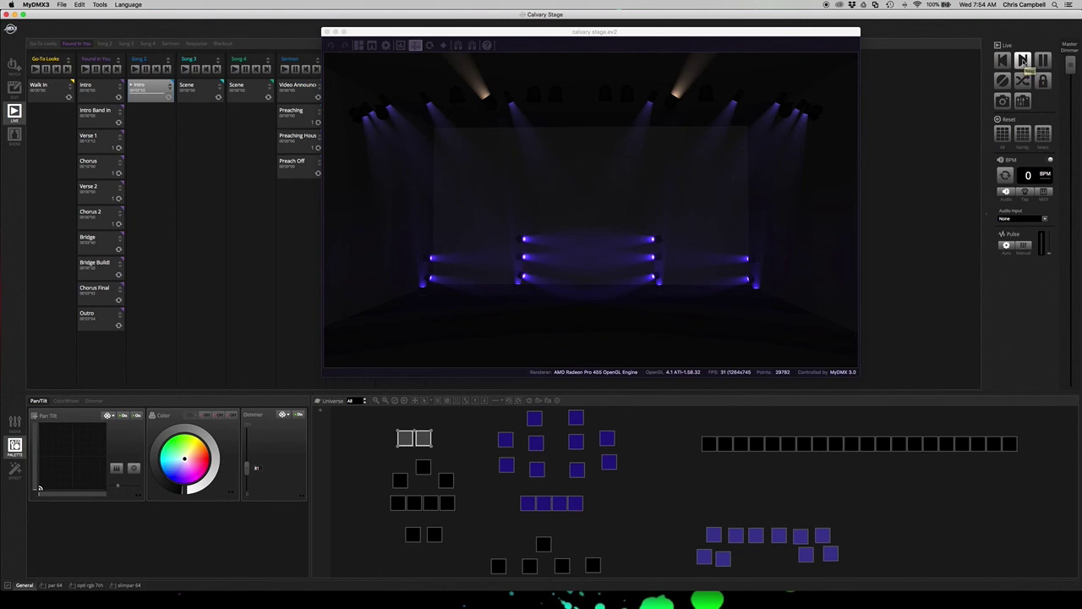